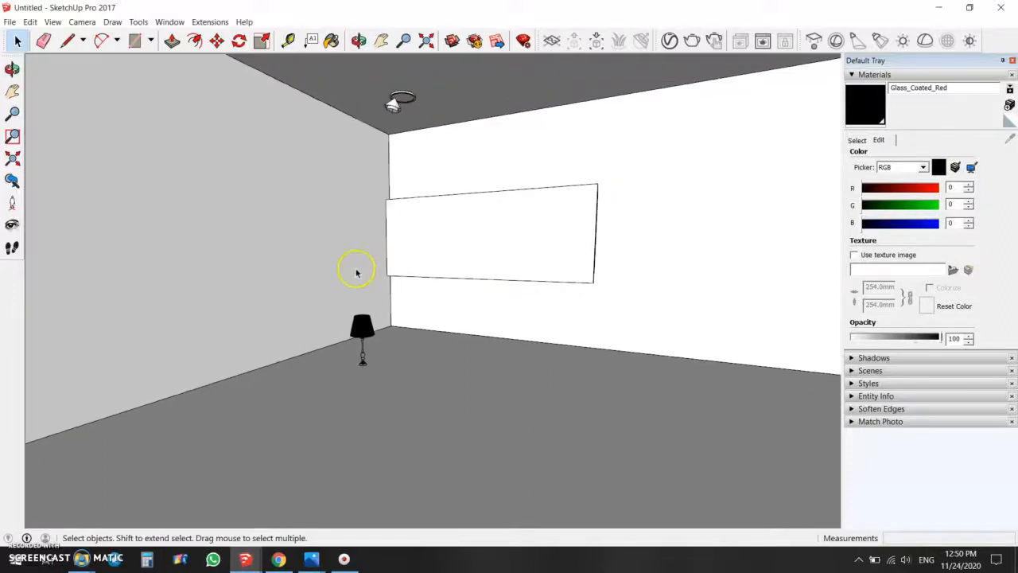
{"action": "middle_click_drag", "start_coordinate": [432, 278], "coordinate": [523, 266]}
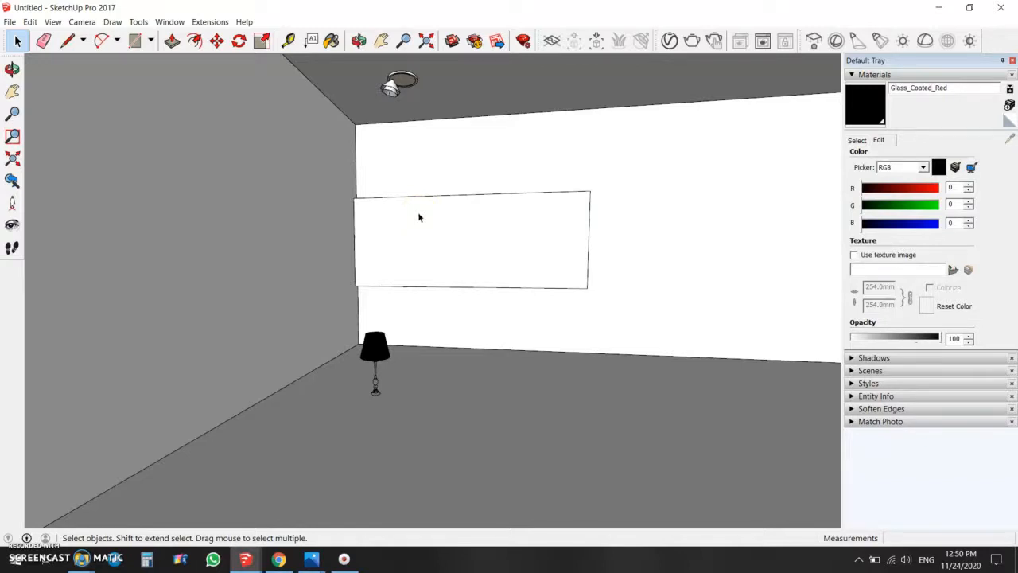
{"action": "middle_click_drag", "start_coordinate": [278, 166], "coordinate": [312, 245]}
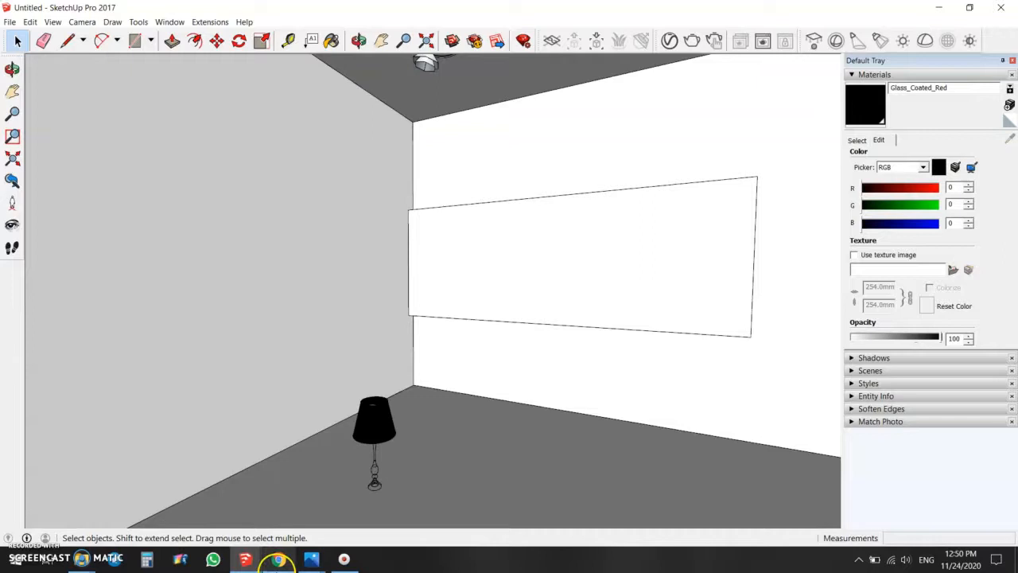
Switch to Chrome and run a Google image search for "marble texture seamless" in a new tab.
{"action": "left_click", "coordinate": [275, 521]}
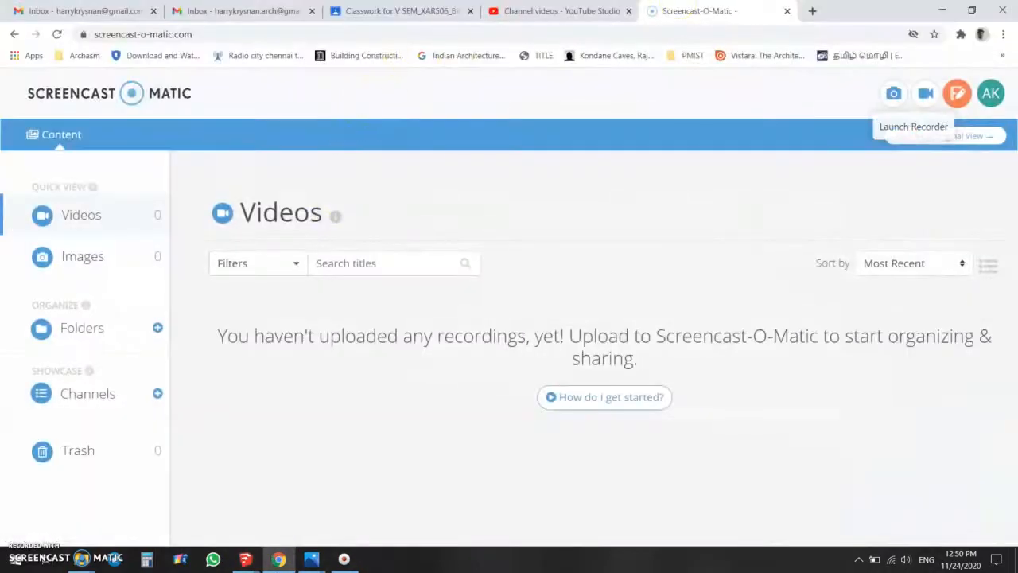
{"action": "left_click", "coordinate": [815, 10]}
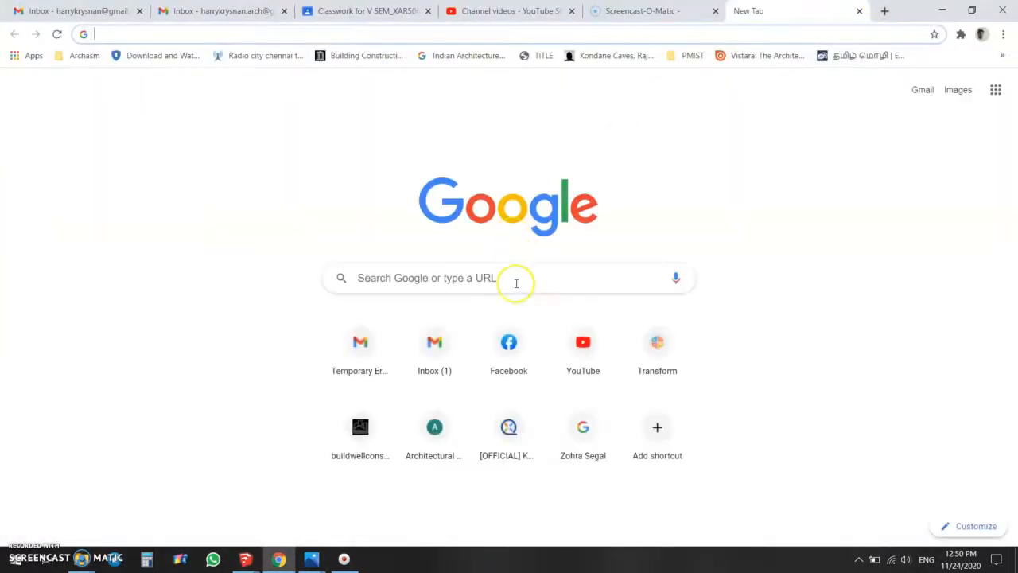
{"action": "left_click", "coordinate": [515, 281]}
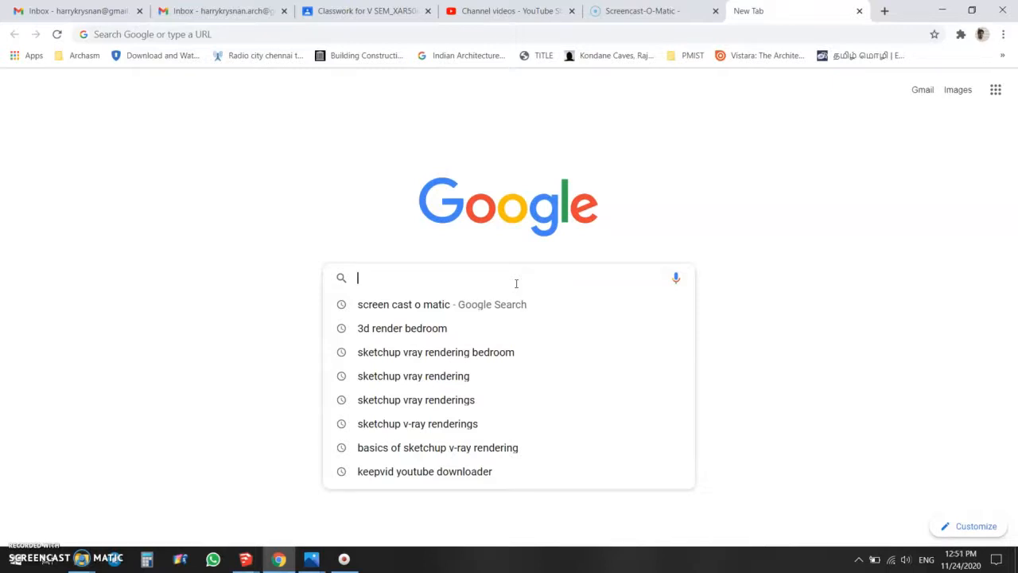
{"action": "type", "text": "A"}
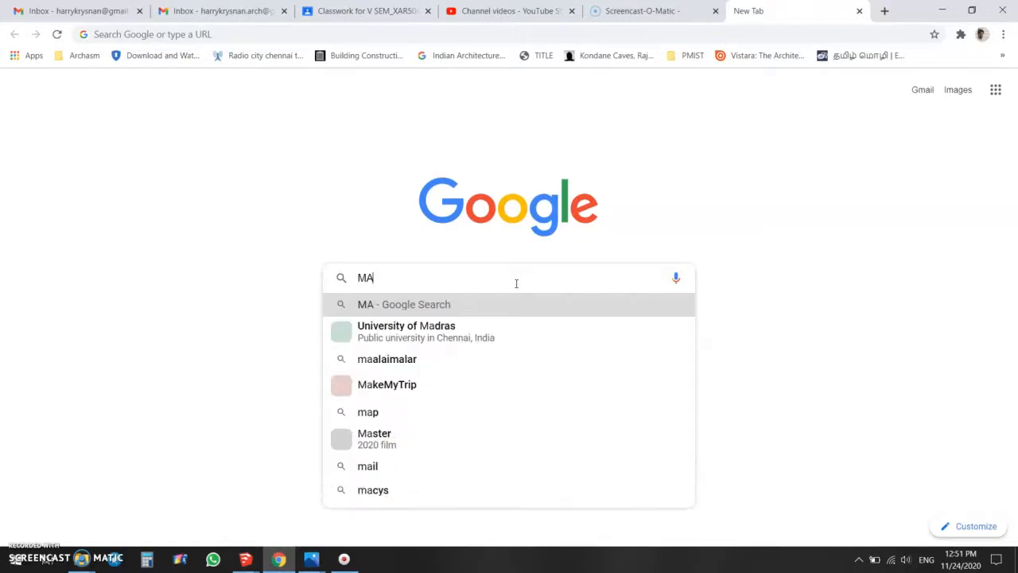
{"action": "key", "text": "BackSpace"}
{"action": "key", "text": "BackSpace"}
{"action": "type", "text": "mar"}
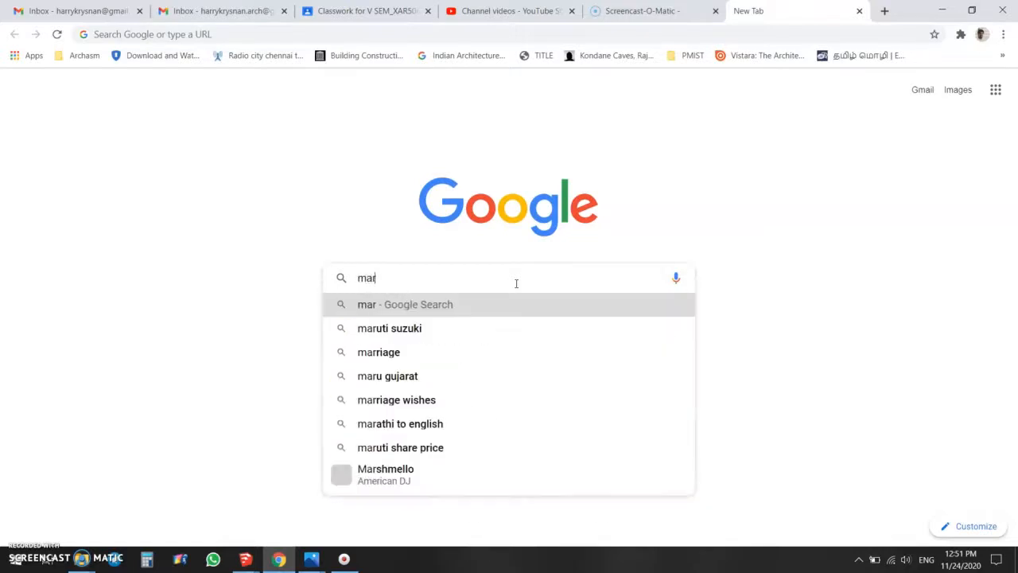
{"action": "type", "text": "ble te"}
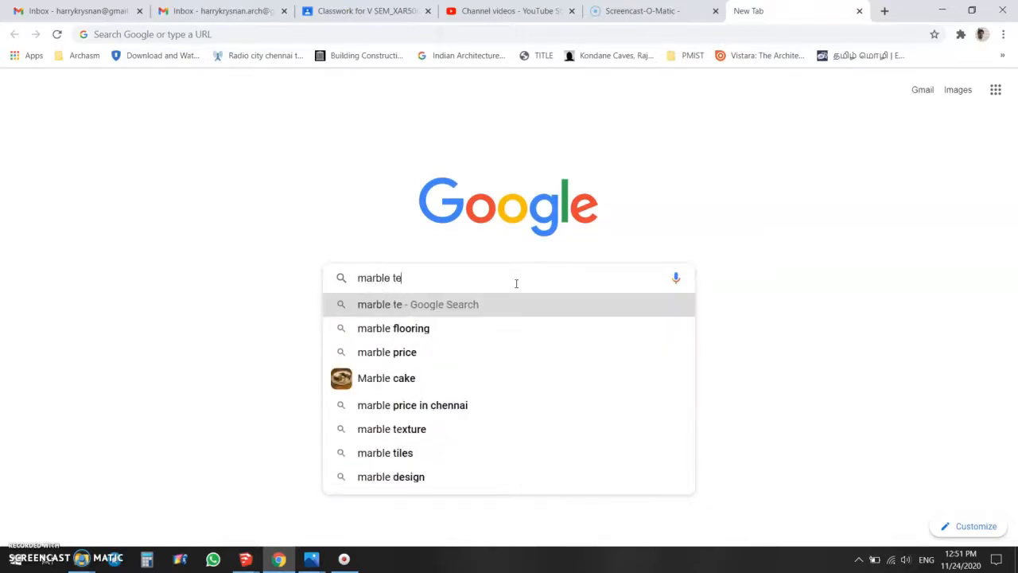
{"action": "type", "text": "xture seaml"}
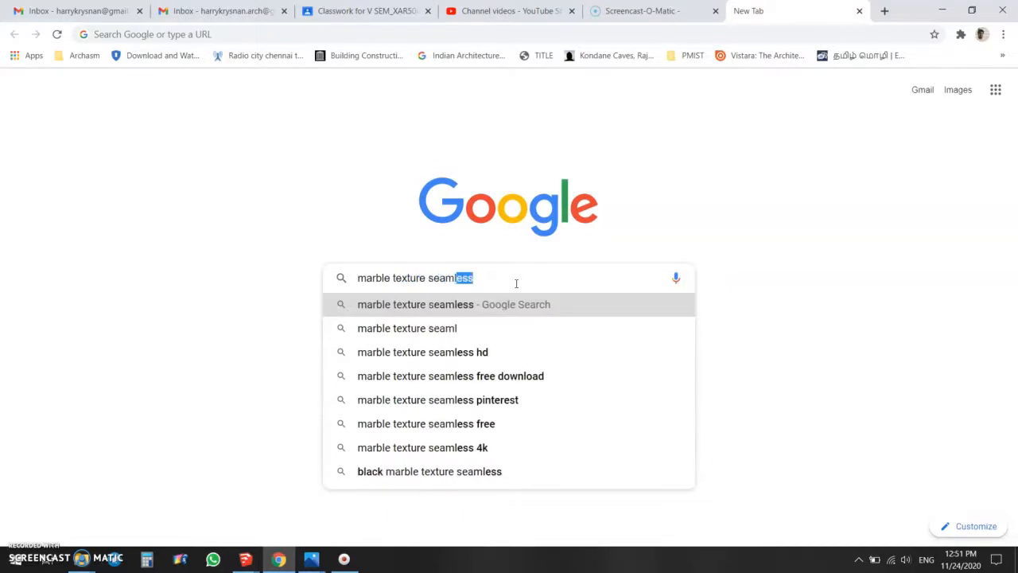
{"action": "key", "text": "Return"}
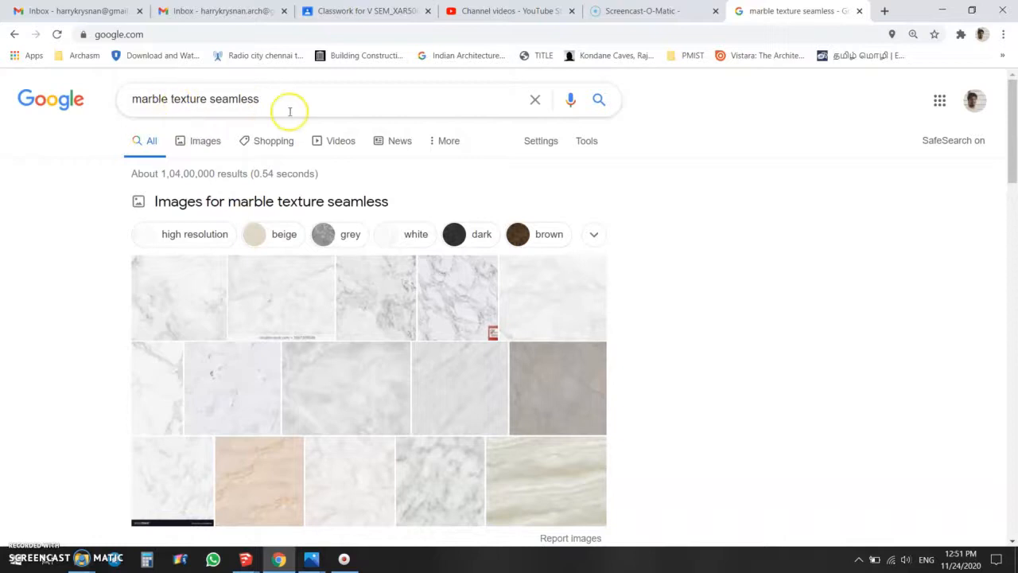
{"action": "left_click", "coordinate": [206, 143]}
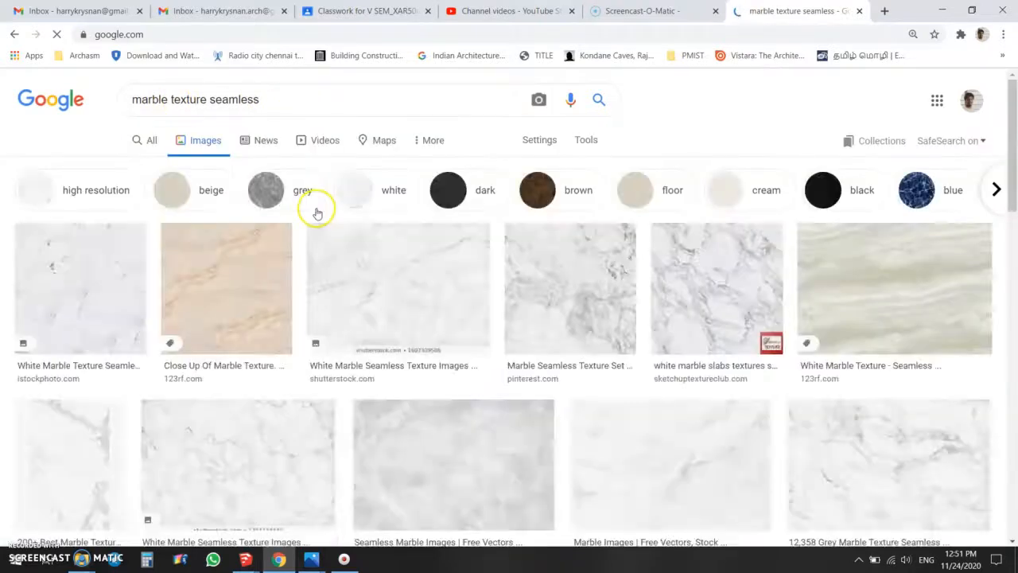
Preview the Pinterest "Marble Seamless Texture Set" image among the results and close the preview.
{"action": "left_click", "coordinate": [575, 289]}
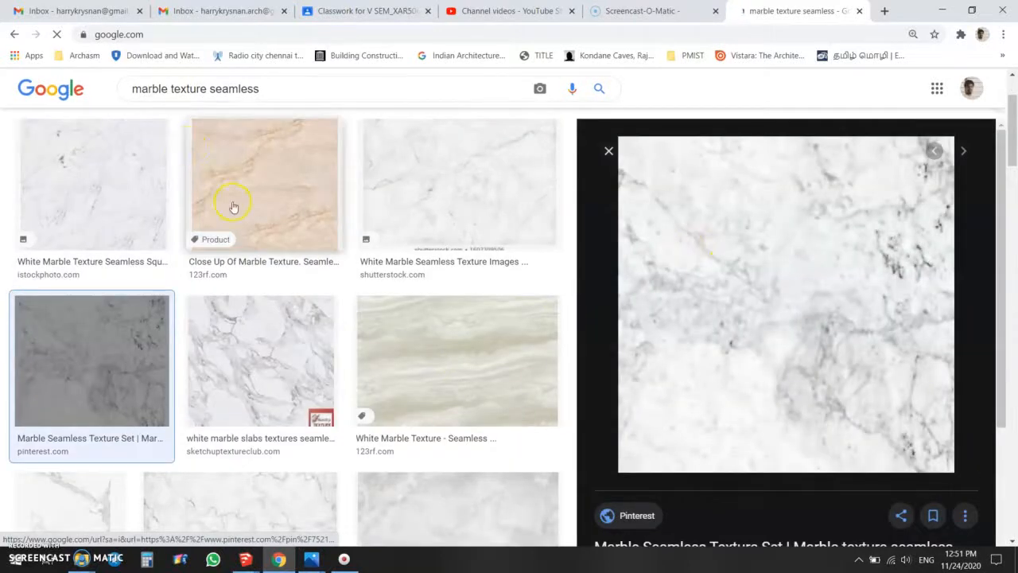
{"action": "scroll", "coordinate": [230, 205], "scroll_direction": "up", "scroll_amount": 2}
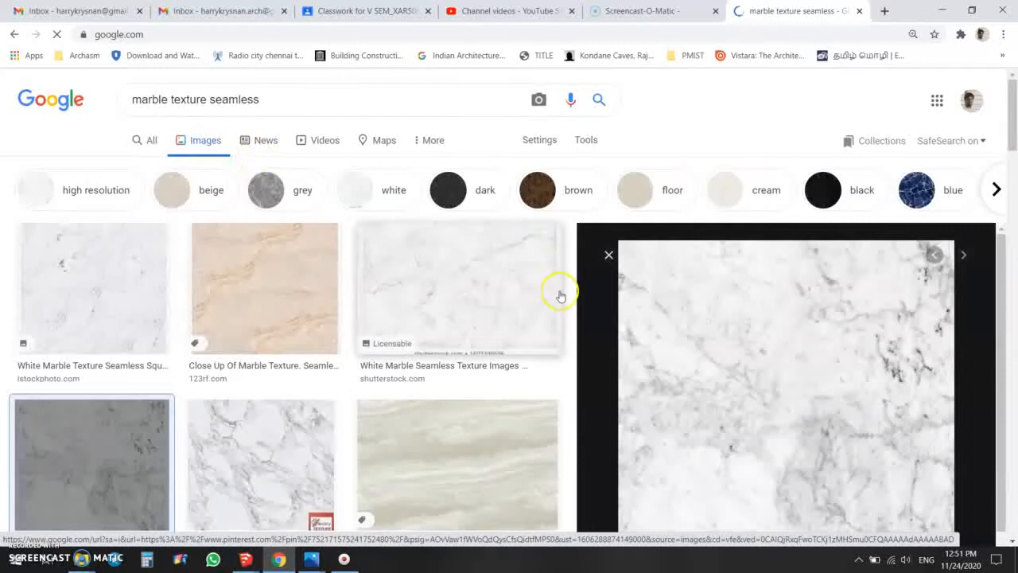
{"action": "scroll", "coordinate": [759, 291], "scroll_direction": "down", "scroll_amount": 2}
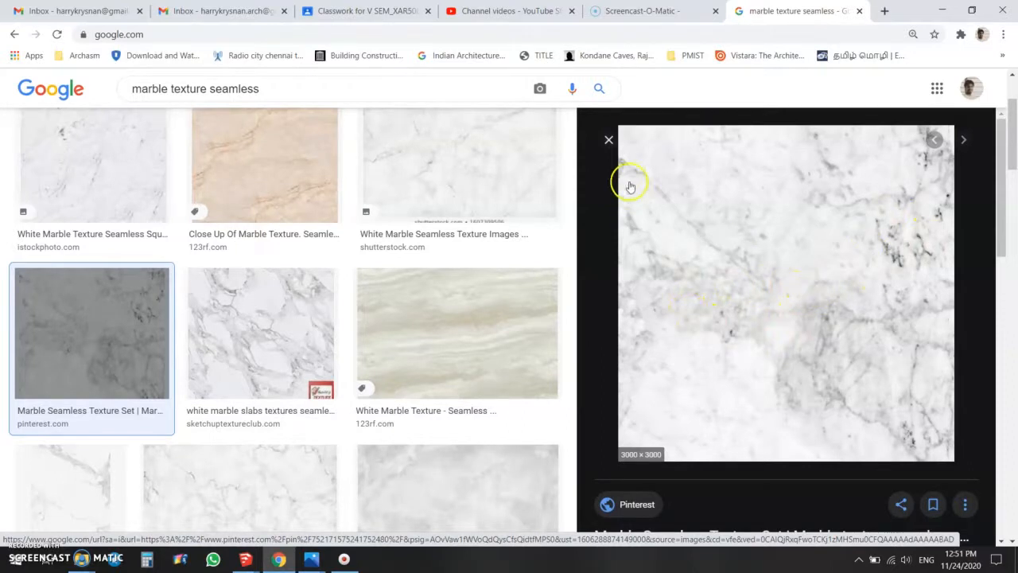
{"action": "left_click", "coordinate": [608, 140]}
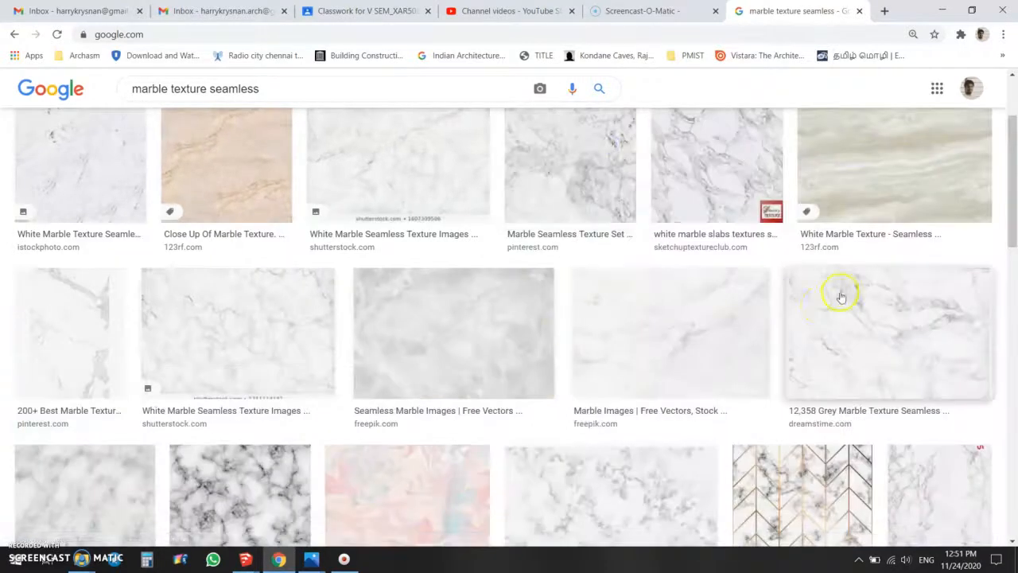
Save the 123RF "White marble texture - seamless background" image to the Desktop as a JPEG under its suggested name.
{"action": "left_click", "coordinate": [870, 176]}
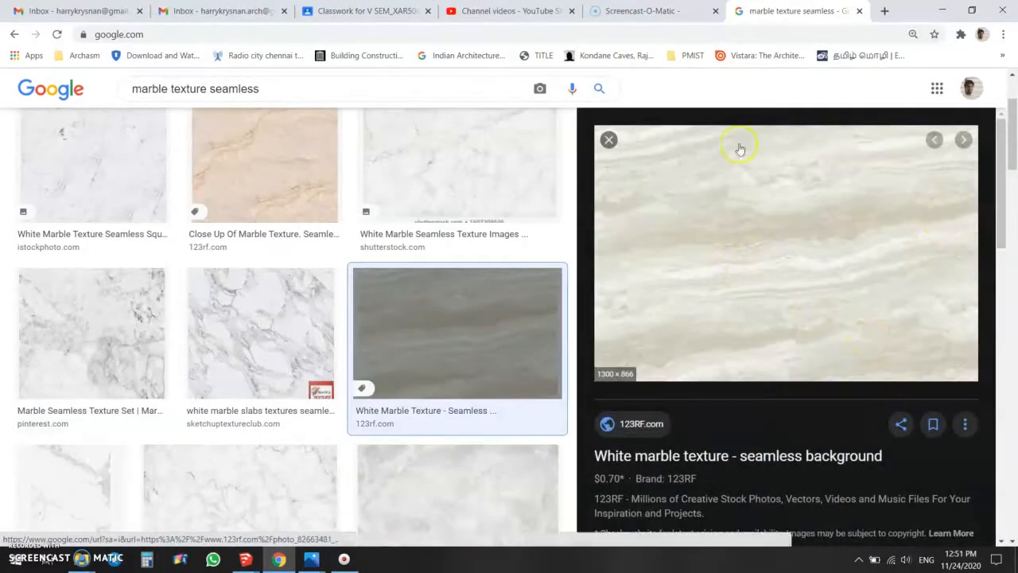
{"action": "right_click", "coordinate": [768, 252]}
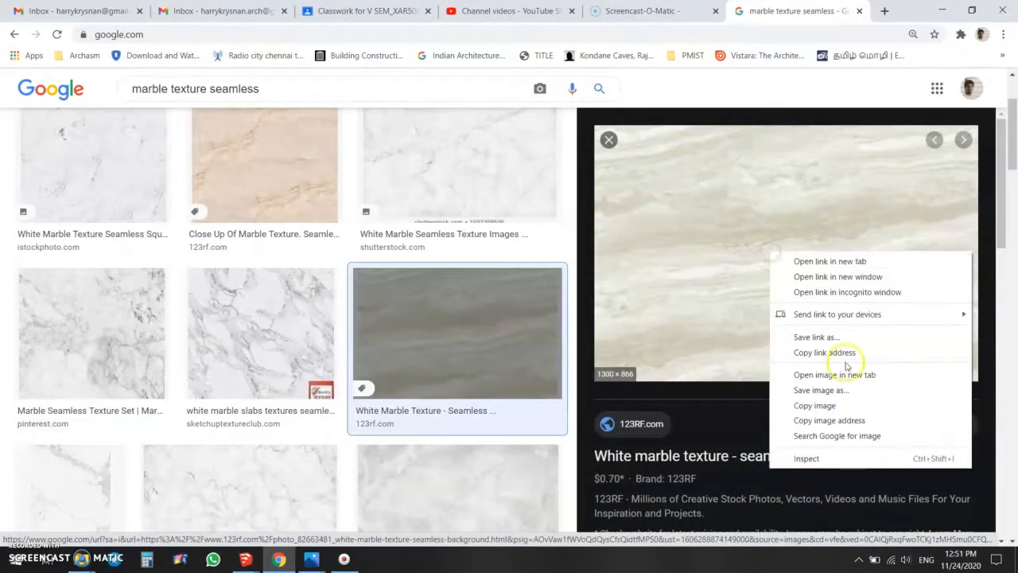
{"action": "left_click", "coordinate": [830, 392]}
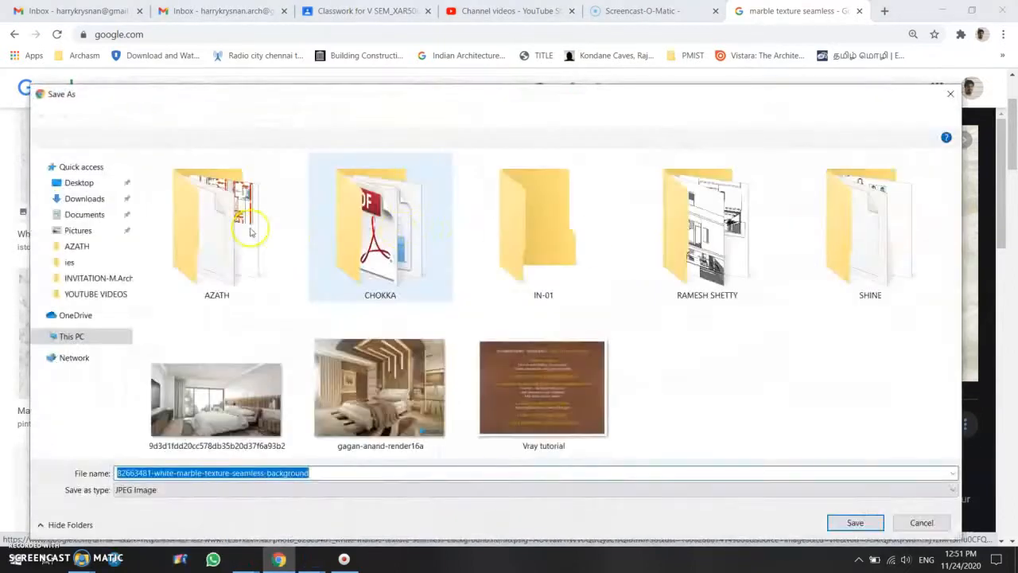
{"action": "scroll", "coordinate": [77, 183], "scroll_direction": "down", "scroll_amount": 2}
{"action": "scroll", "coordinate": [77, 173], "scroll_direction": "up", "scroll_amount": 3}
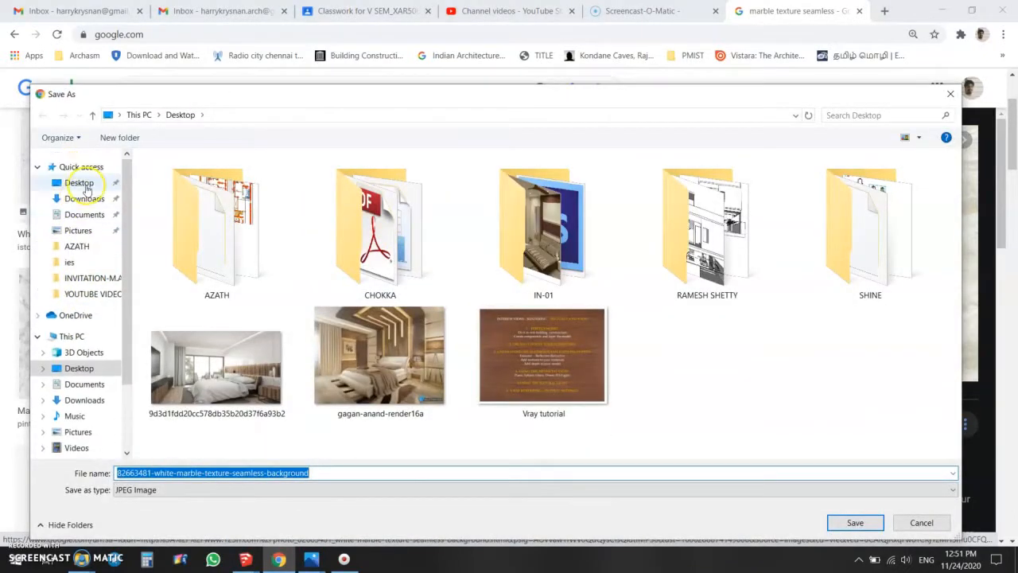
{"action": "left_click", "coordinate": [83, 183]}
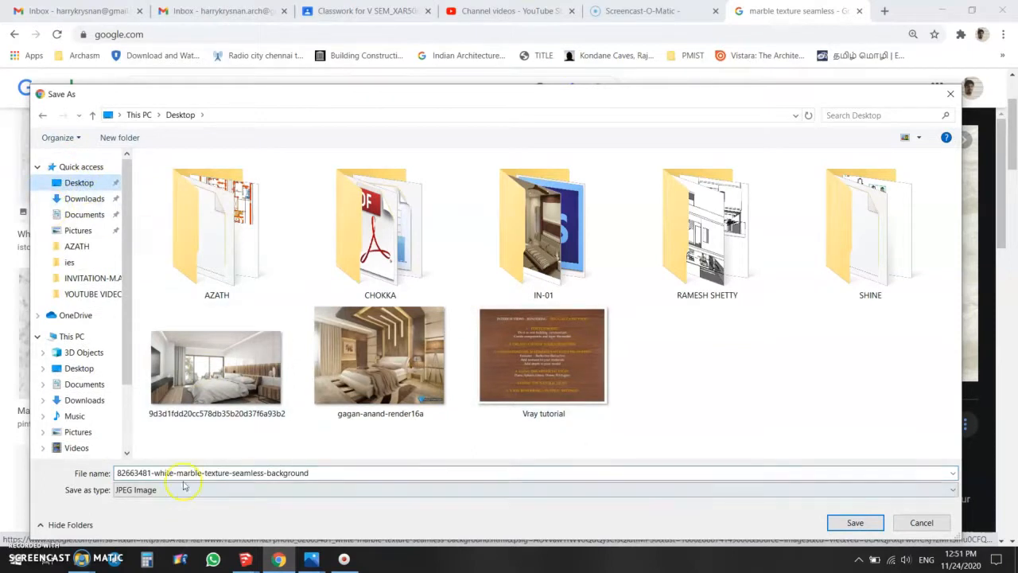
{"action": "left_click", "coordinate": [853, 522]}
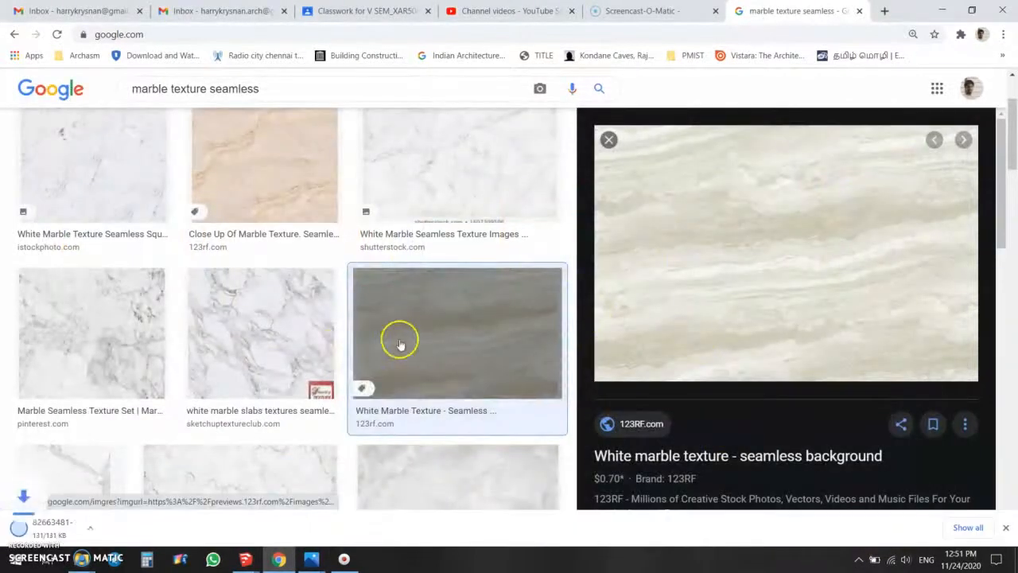
Switch to the Untitled SketchUp room model and open the white back wall's group for editing.
{"action": "mouse_move", "coordinate": [248, 559]}
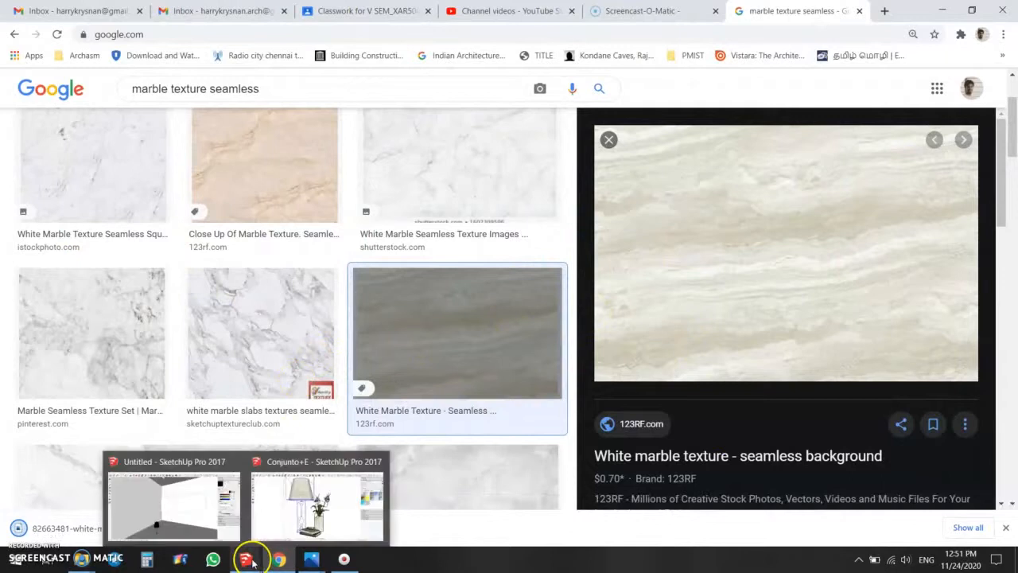
{"action": "left_click", "coordinate": [194, 519]}
{"action": "scroll", "coordinate": [700, 200], "scroll_direction": "up", "scroll_amount": 1}
{"action": "middle_click_drag", "start_coordinate": [477, 363], "coordinate": [521, 368]}
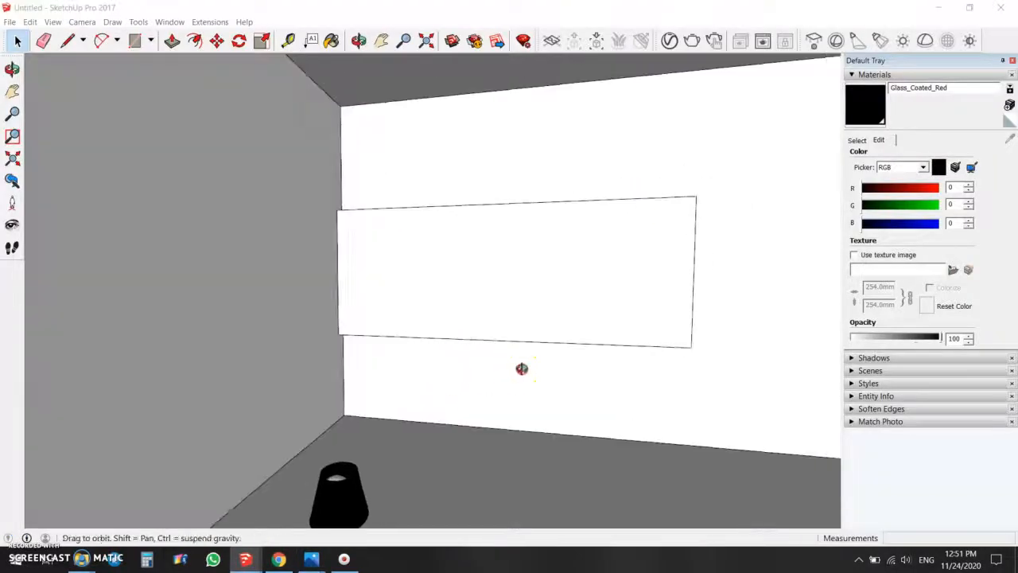
{"action": "scroll", "coordinate": [345, 259], "scroll_direction": "down", "scroll_amount": 1}
{"action": "double_click", "coordinate": [493, 147]}
{"action": "left_click", "coordinate": [11, 22]}
{"action": "left_click", "coordinate": [47, 191]}
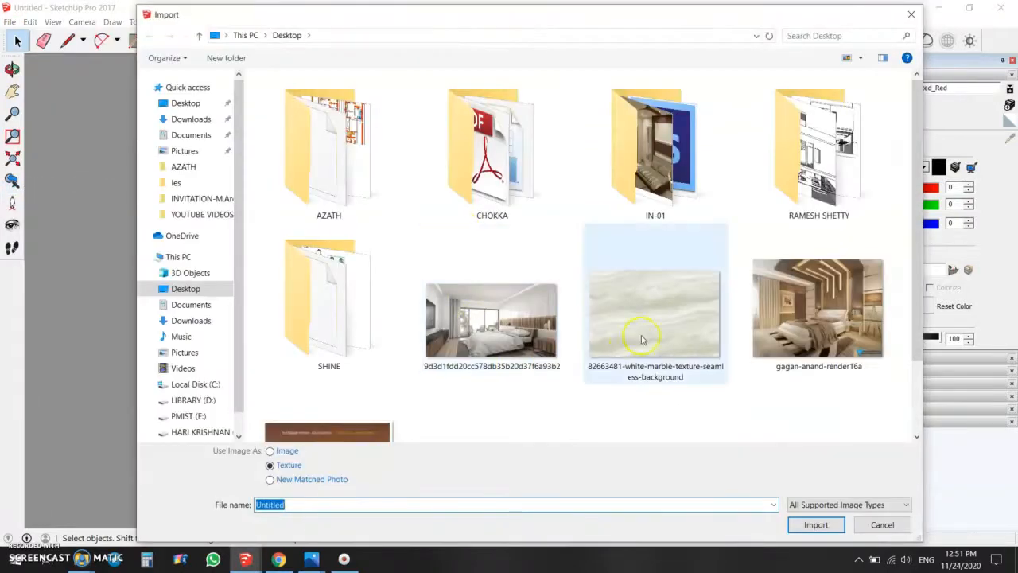
{"action": "left_click", "coordinate": [643, 318]}
{"action": "left_click", "coordinate": [803, 523]}
{"action": "left_click", "coordinate": [342, 155]}
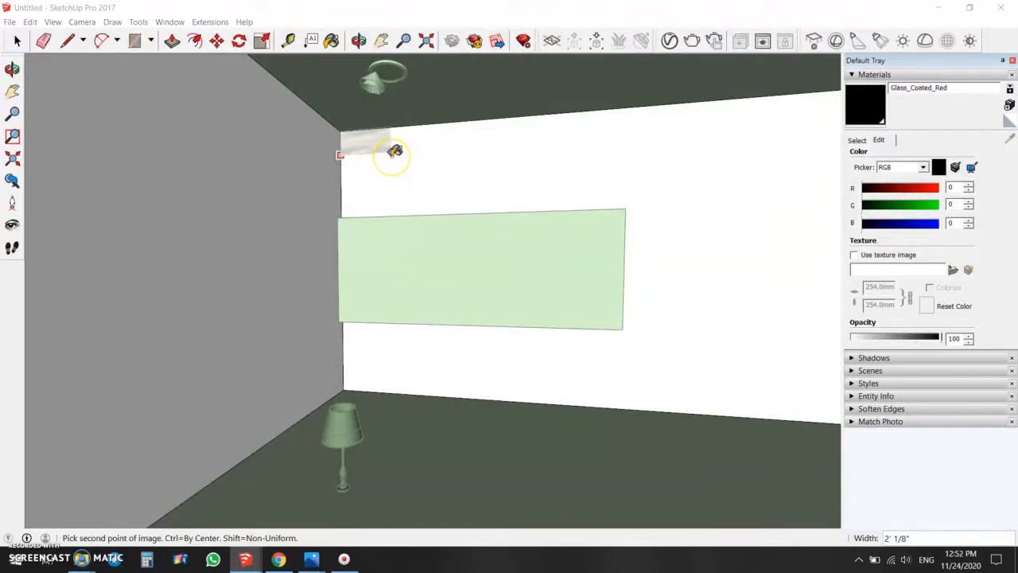
Import 82663481-white-marble-texture-seamless-background as a texture, tile it about 8' 6" wide from the back wall's upper corner, and leave the group.
{"action": "left_click", "coordinate": [10, 21]}
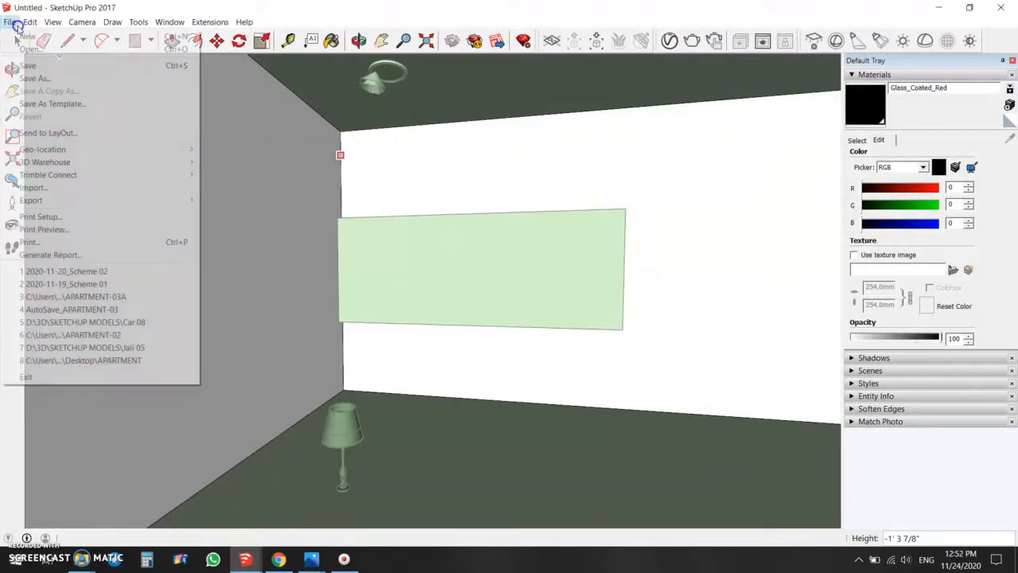
{"action": "left_click", "coordinate": [65, 188]}
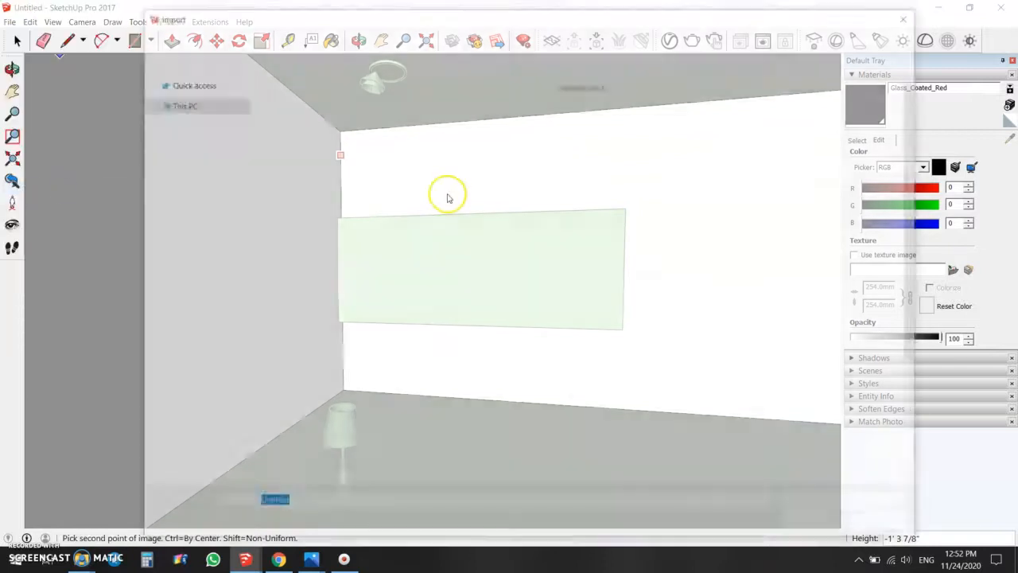
{"action": "left_click", "coordinate": [669, 265]}
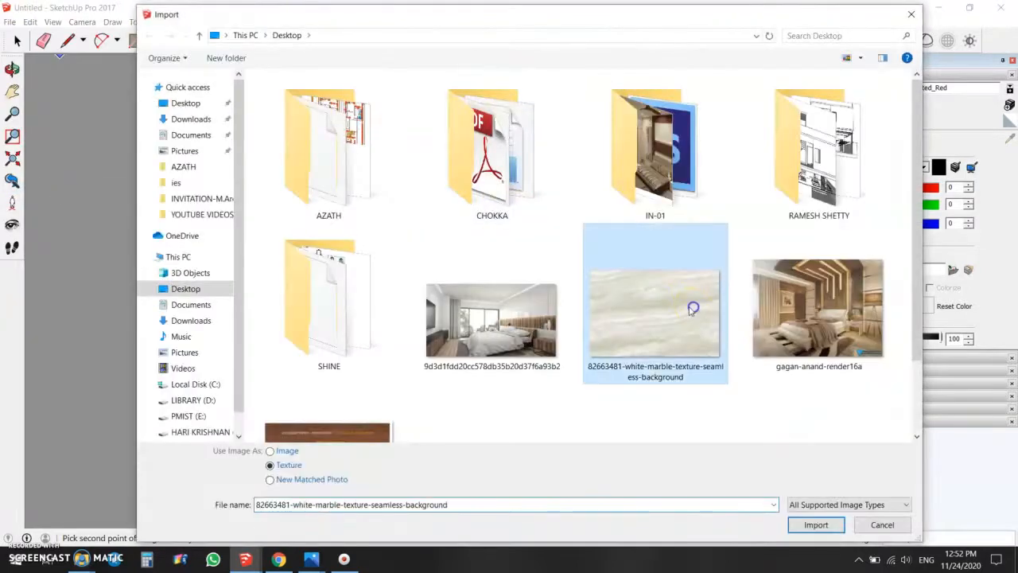
{"action": "left_click", "coordinate": [809, 522]}
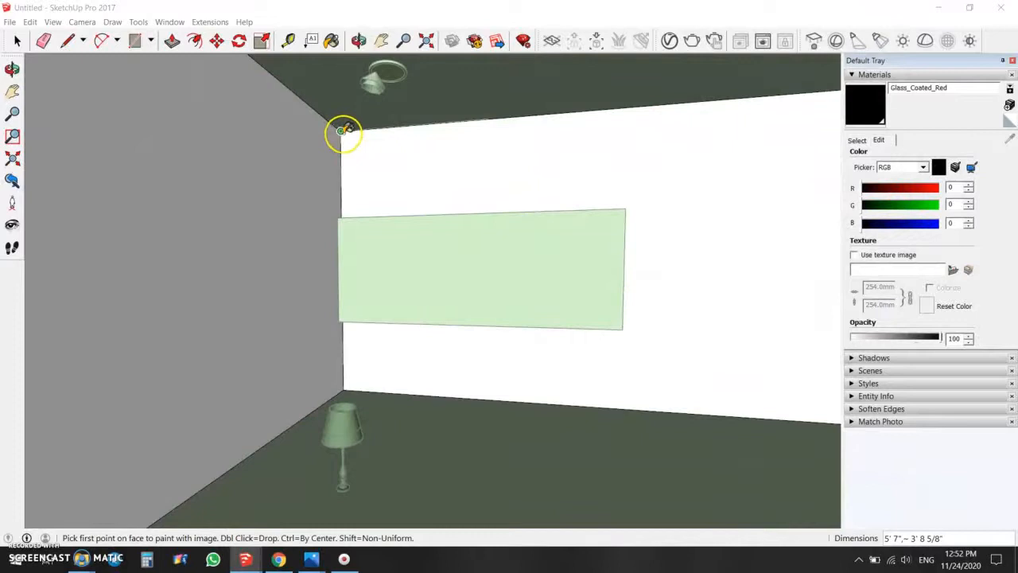
{"action": "left_click", "coordinate": [341, 133]}
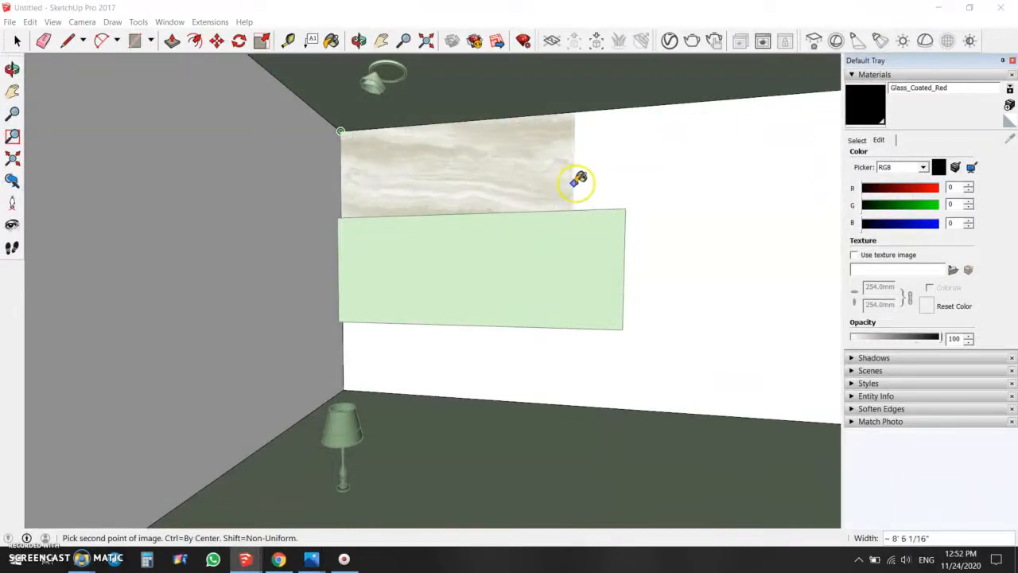
{"action": "left_click", "coordinate": [583, 184]}
{"action": "middle_click_drag", "start_coordinate": [481, 189], "coordinate": [528, 184]}
{"action": "right_click", "coordinate": [528, 185]}
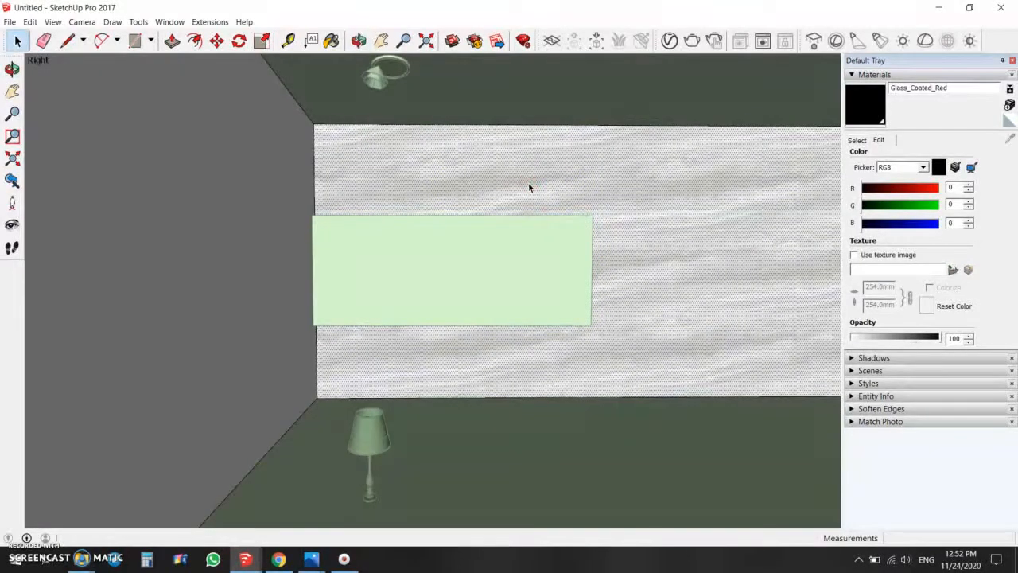
{"action": "key", "text": "Escape"}
{"action": "middle_click_drag", "start_coordinate": [674, 289], "coordinate": [663, 291]}
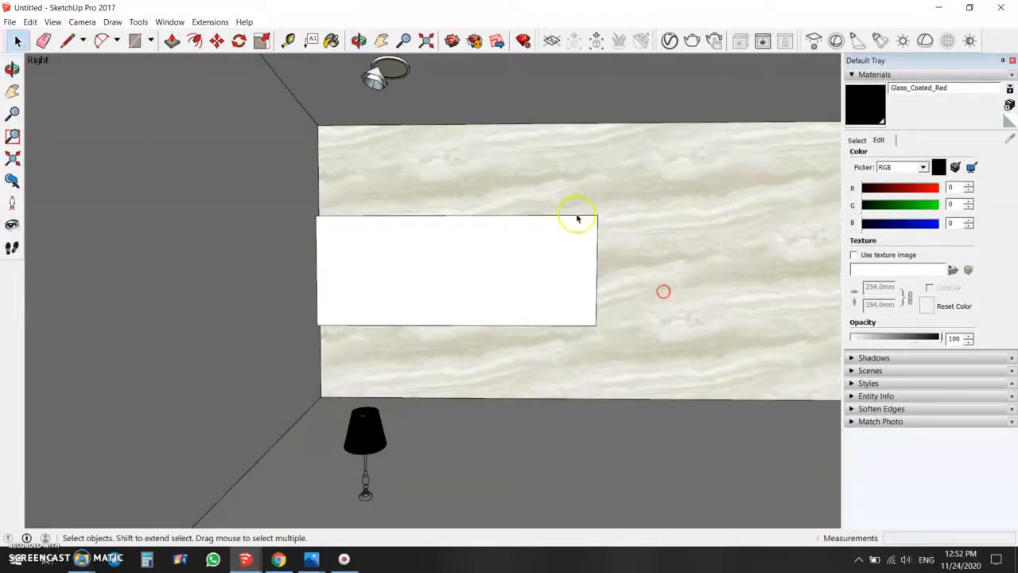
Open the back wall's group for editing and start repositioning the marble texture on its face.
{"action": "scroll", "coordinate": [523, 186], "scroll_direction": "up", "scroll_amount": 1}
{"action": "double_click", "coordinate": [513, 176]}
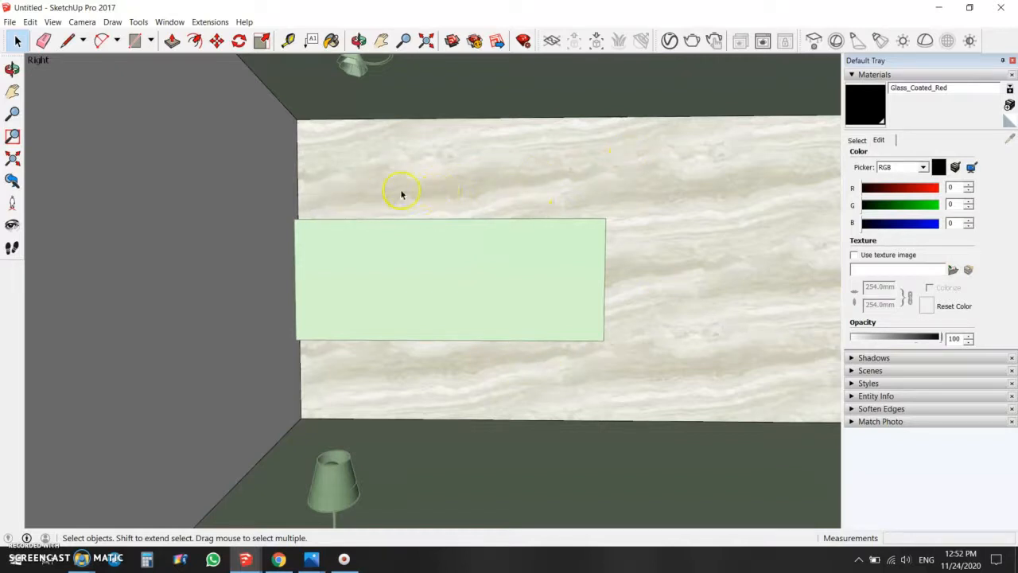
{"action": "right_click", "coordinate": [367, 178]}
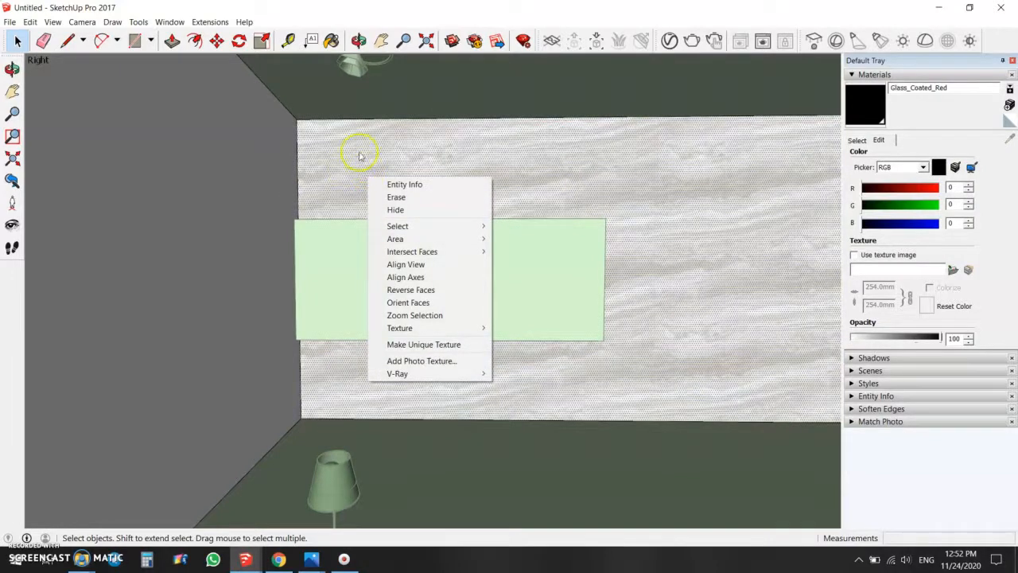
{"action": "mouse_move", "coordinate": [423, 328]}
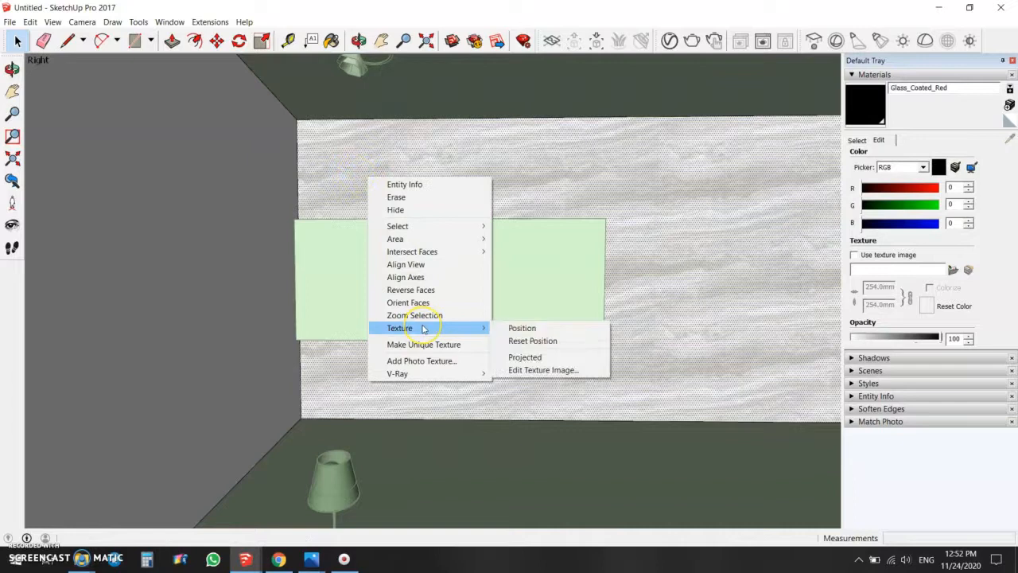
{"action": "left_click", "coordinate": [544, 329]}
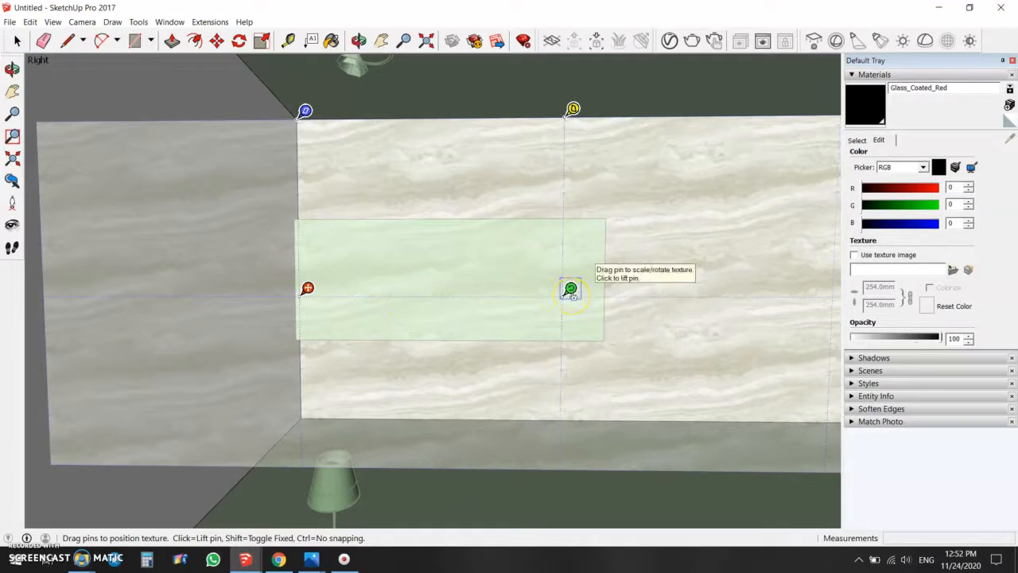
Try scaling the marble texture smaller and larger with its scale/rotate pin, restore its size, and try the distort and shear pins.
{"action": "left_click_drag", "start_coordinate": [570, 290], "coordinate": [462, 294]}
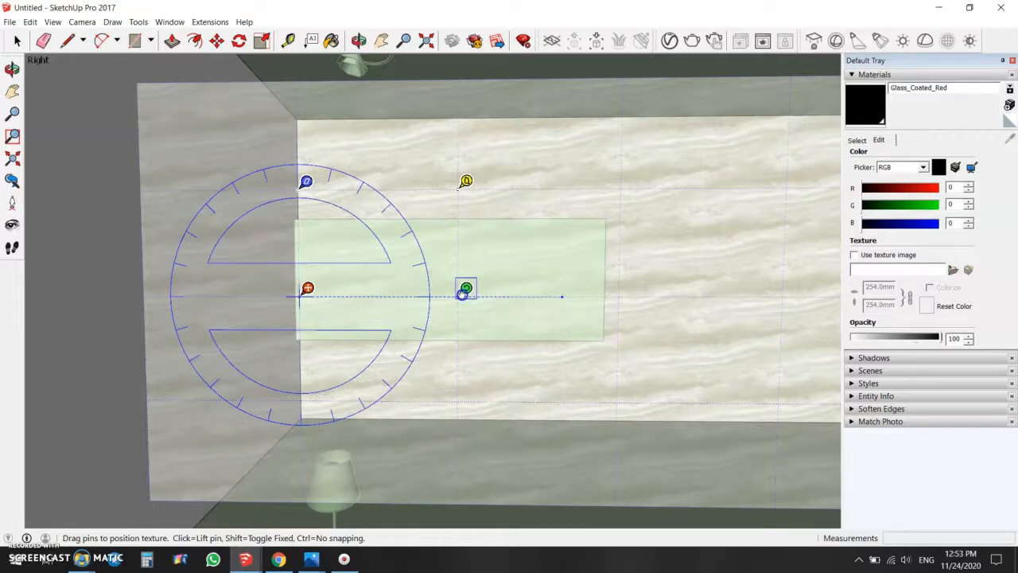
{"action": "left_click_drag", "start_coordinate": [462, 294], "coordinate": [677, 287]}
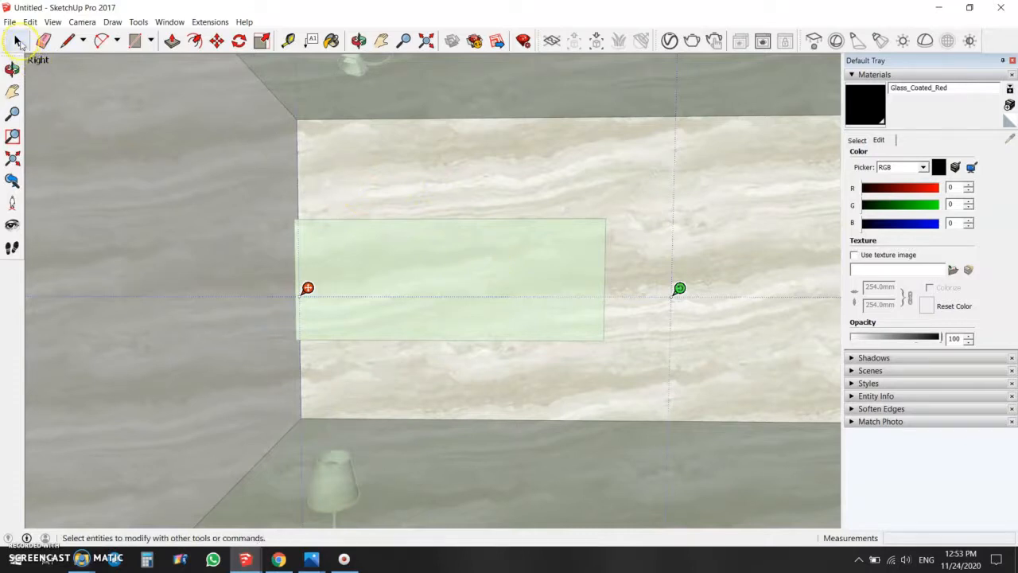
{"action": "left_click_drag", "start_coordinate": [679, 289], "coordinate": [566, 296]}
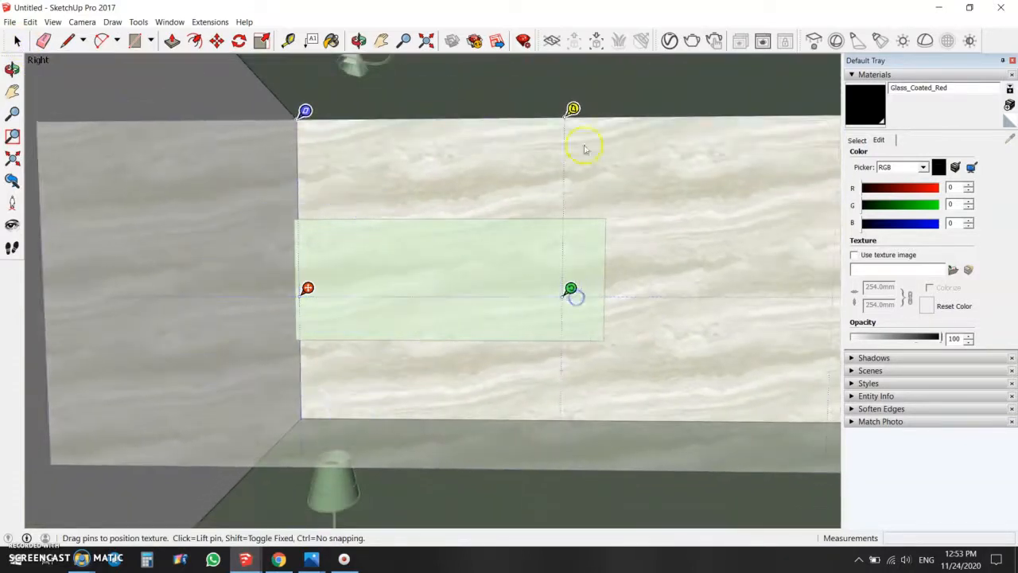
{"action": "mouse_move", "coordinate": [574, 110]}
{"action": "left_mouse_down"}
{"action": "mouse_move", "coordinate": [518, 109]}
{"action": "mouse_move", "coordinate": [572, 109]}
{"action": "left_mouse_up"}
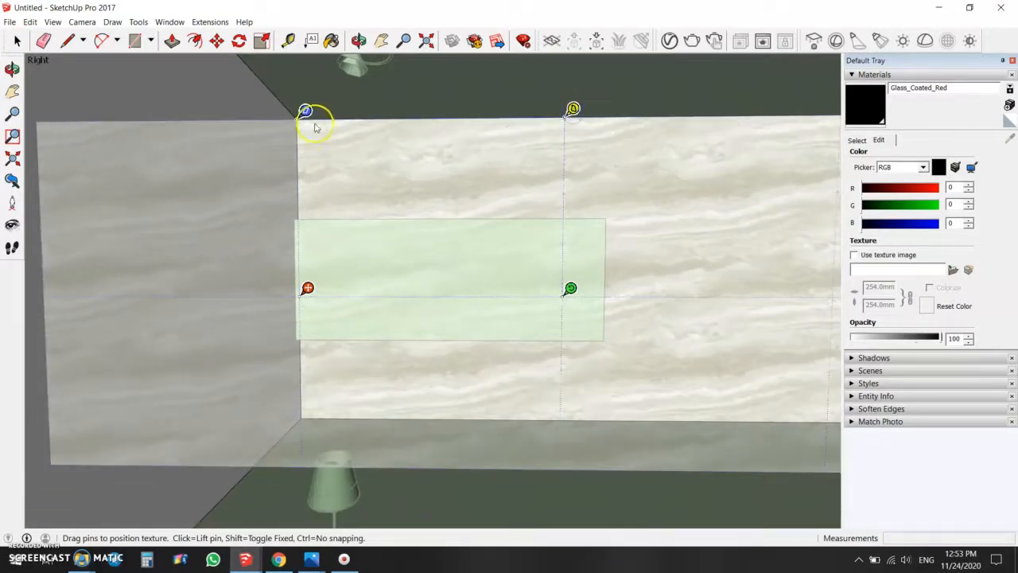
{"action": "mouse_move", "coordinate": [305, 110]}
{"action": "left_mouse_down"}
{"action": "mouse_move", "coordinate": [377, 115]}
{"action": "mouse_move", "coordinate": [306, 111]}
{"action": "left_mouse_up"}
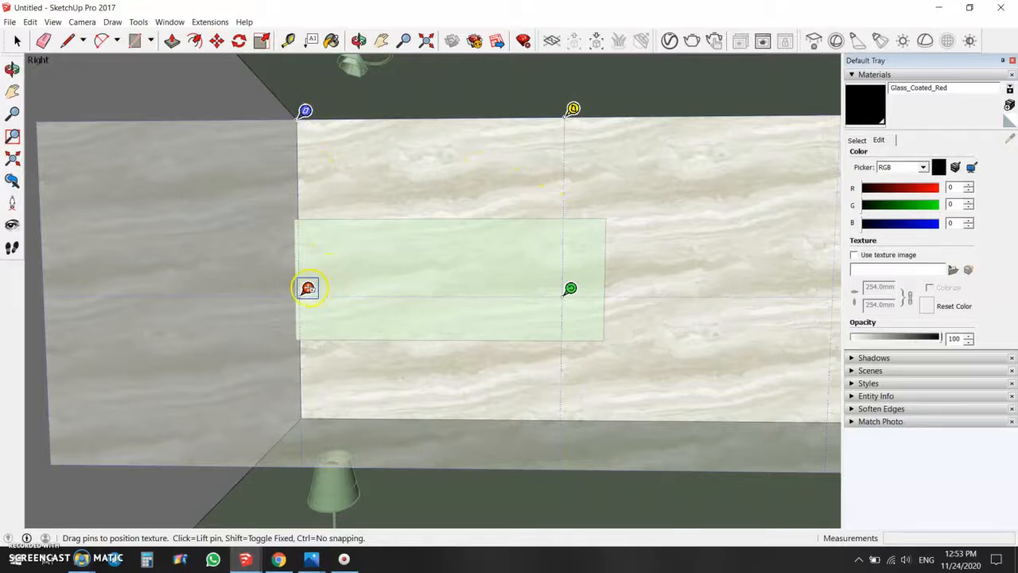
Shift the marble texture sideways away from the wall's corner and slightly down, finish positioning, and leave the group.
{"action": "left_click_drag", "start_coordinate": [308, 288], "coordinate": [450, 306]}
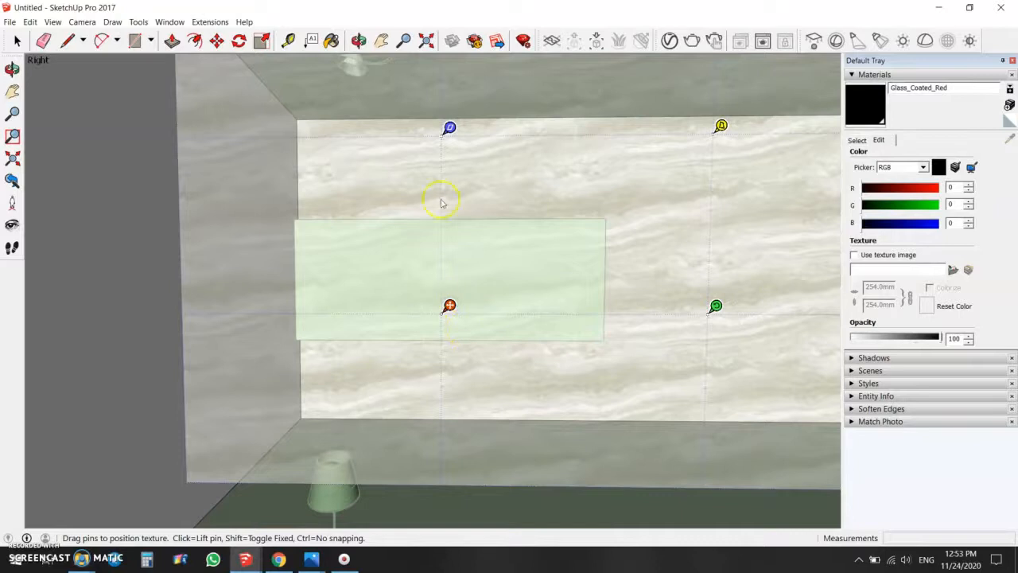
{"action": "left_click", "coordinate": [17, 42]}
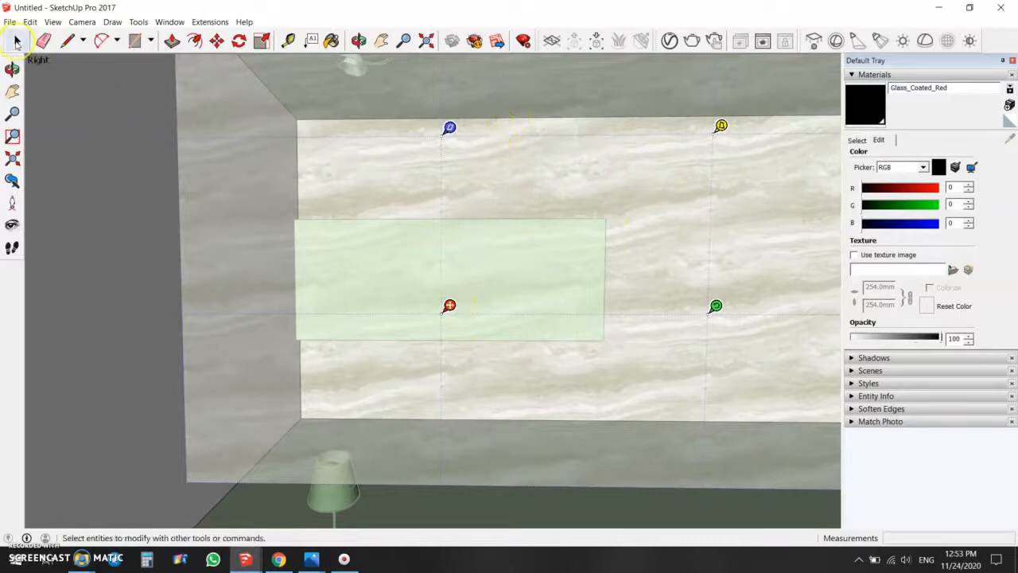
{"action": "left_click", "coordinate": [16, 43]}
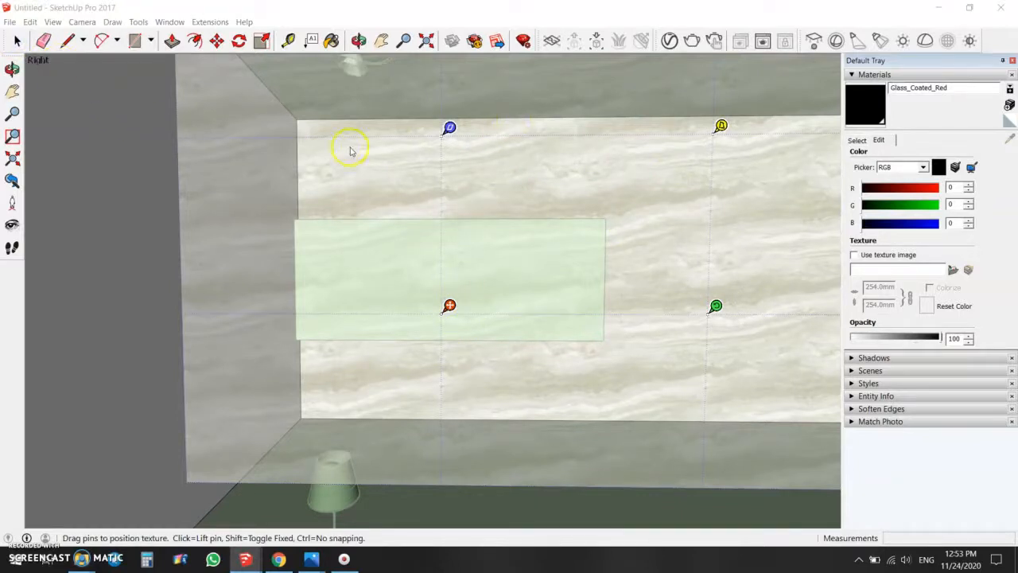
{"action": "left_click", "coordinate": [19, 42]}
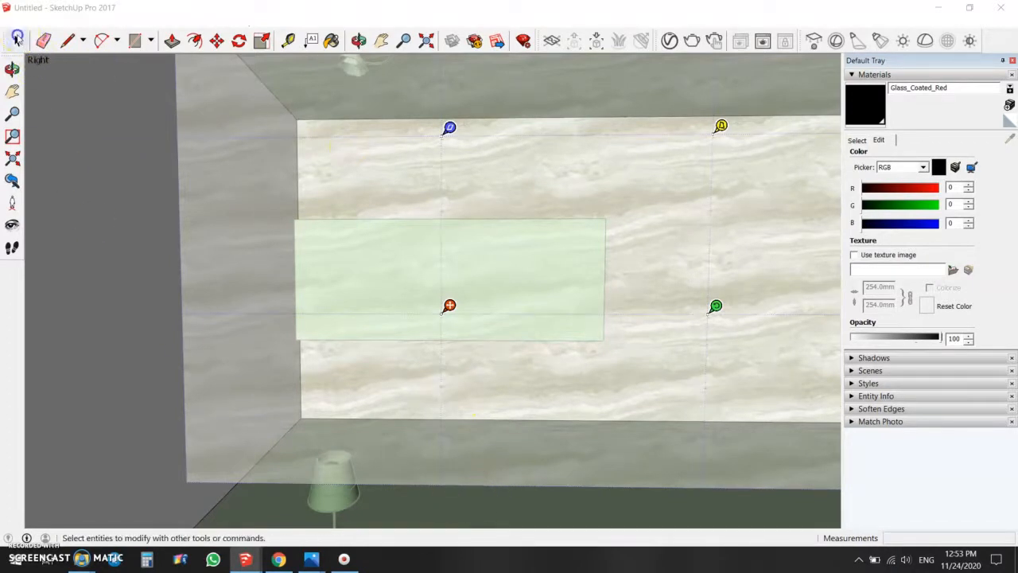
{"action": "left_click", "coordinate": [17, 40]}
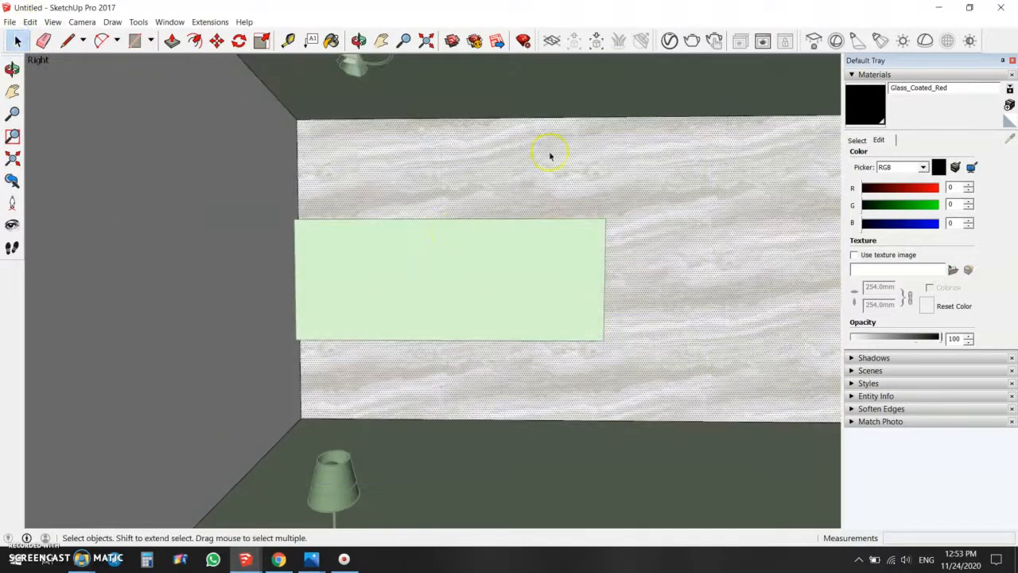
{"action": "key", "text": "Escape"}
Open the white panel's group on the back wall for editing and start importing an image.
{"action": "mouse_move", "coordinate": [515, 287]}
{"action": "middle_mouse_down"}
{"action": "mouse_move", "coordinate": [517, 259]}
{"action": "mouse_move", "coordinate": [517, 284]}
{"action": "middle_mouse_up"}
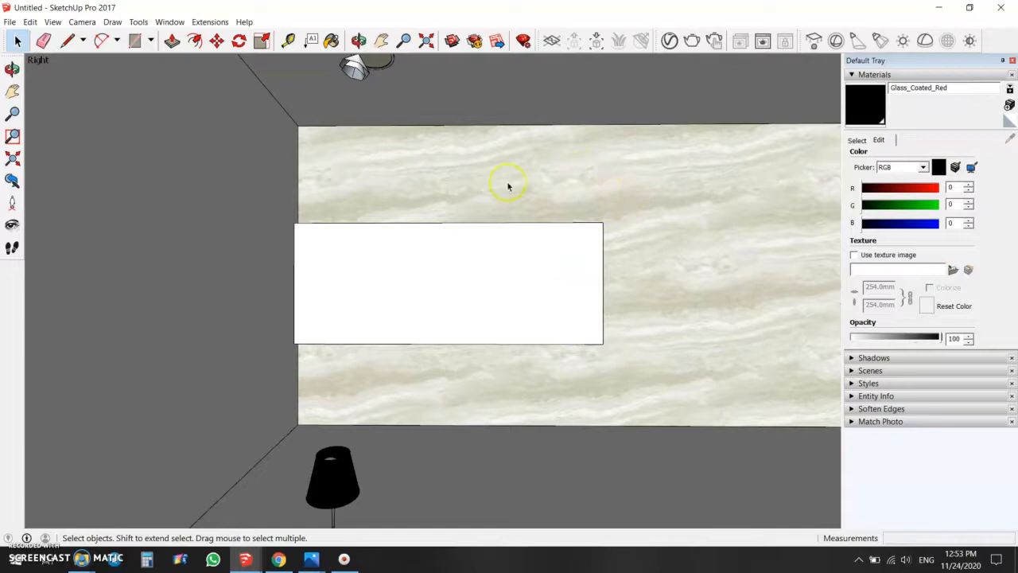
{"action": "scroll", "coordinate": [383, 295], "scroll_direction": "up", "scroll_amount": 4}
{"action": "double_click", "coordinate": [367, 232]}
{"action": "scroll", "coordinate": [346, 259], "scroll_direction": "down", "scroll_amount": 2}
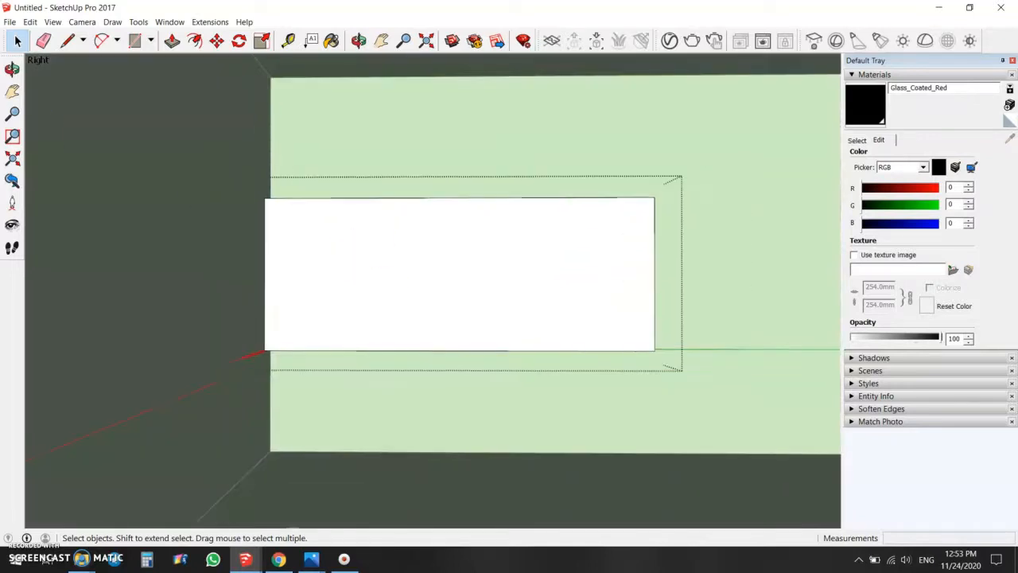
{"action": "left_click", "coordinate": [9, 21]}
{"action": "left_click", "coordinate": [47, 189]}
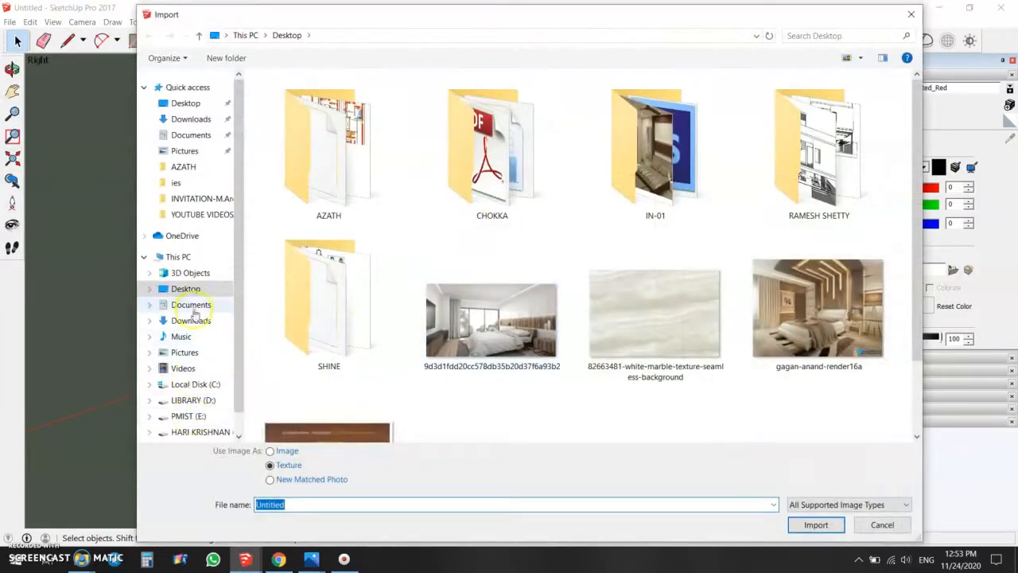
Browse to the century 2018 folder under Laminates and Veneers in the LIBRARY folder on drive LIBRARY (D:).
{"action": "left_click", "coordinate": [195, 400]}
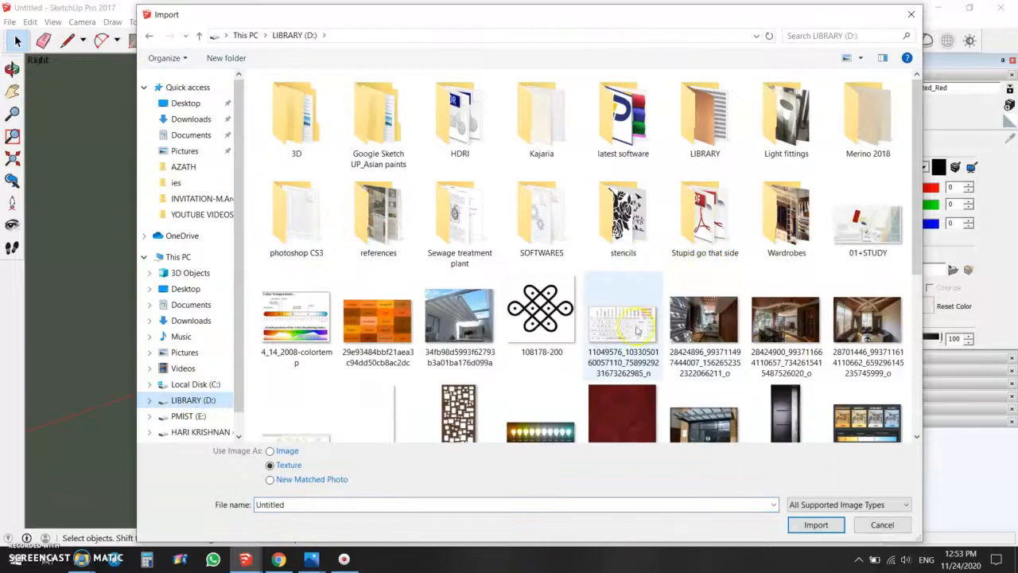
{"action": "double_click", "coordinate": [704, 120]}
{"action": "left_click", "coordinate": [499, 307]}
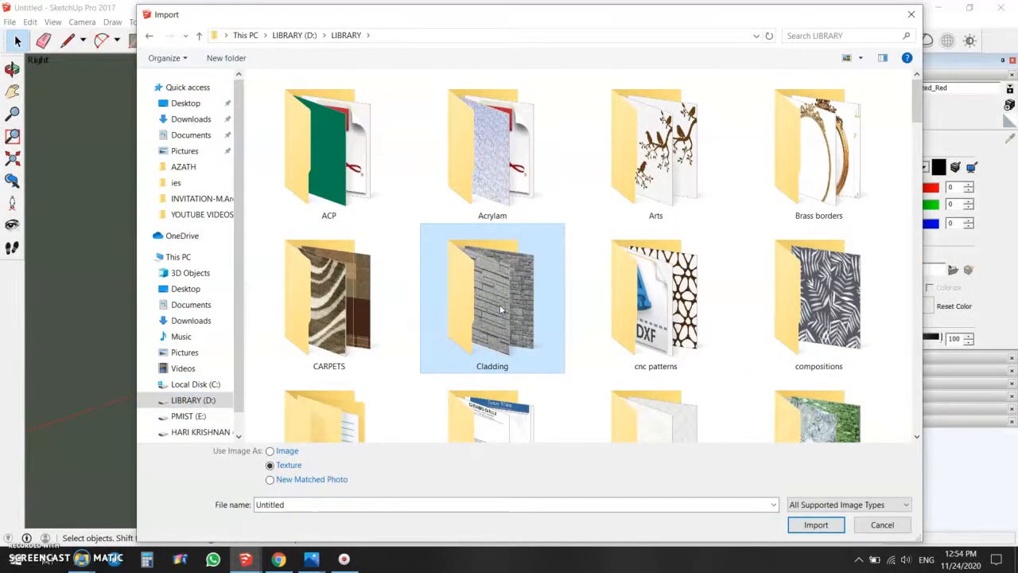
{"action": "scroll", "coordinate": [501, 309], "scroll_direction": "down", "scroll_amount": 3}
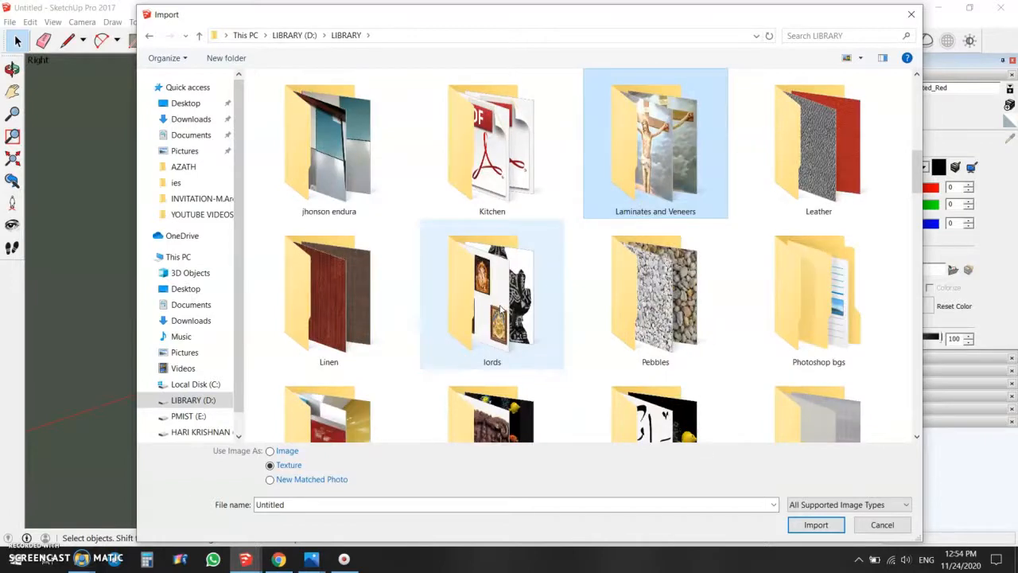
{"action": "double_click", "coordinate": [689, 151]}
{"action": "double_click", "coordinate": [496, 172]}
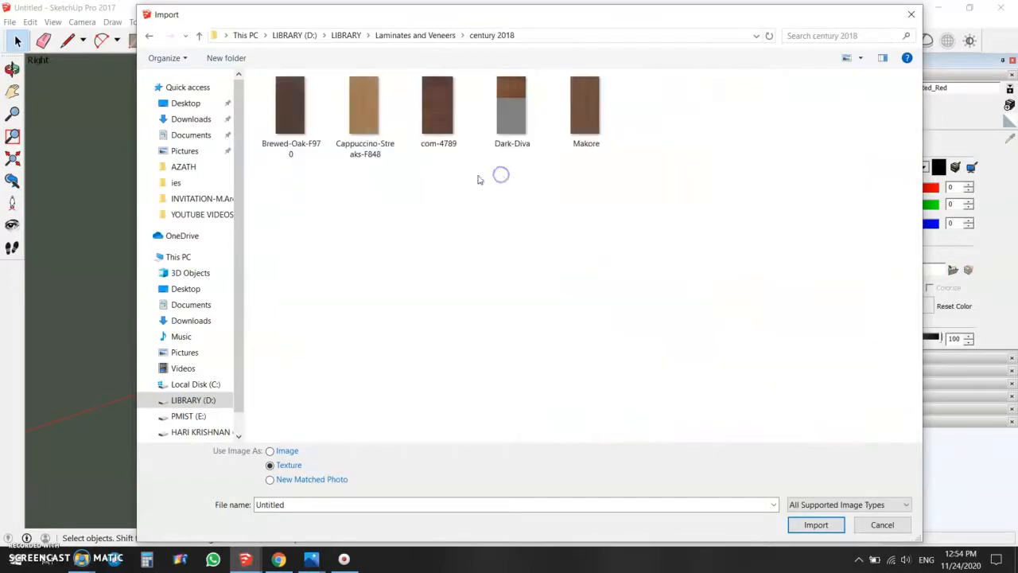
Import Cappuccino-Streaks-F848 as a texture and paint it onto the white wall panel.
{"action": "left_click", "coordinate": [427, 117]}
{"action": "left_click", "coordinate": [363, 130]}
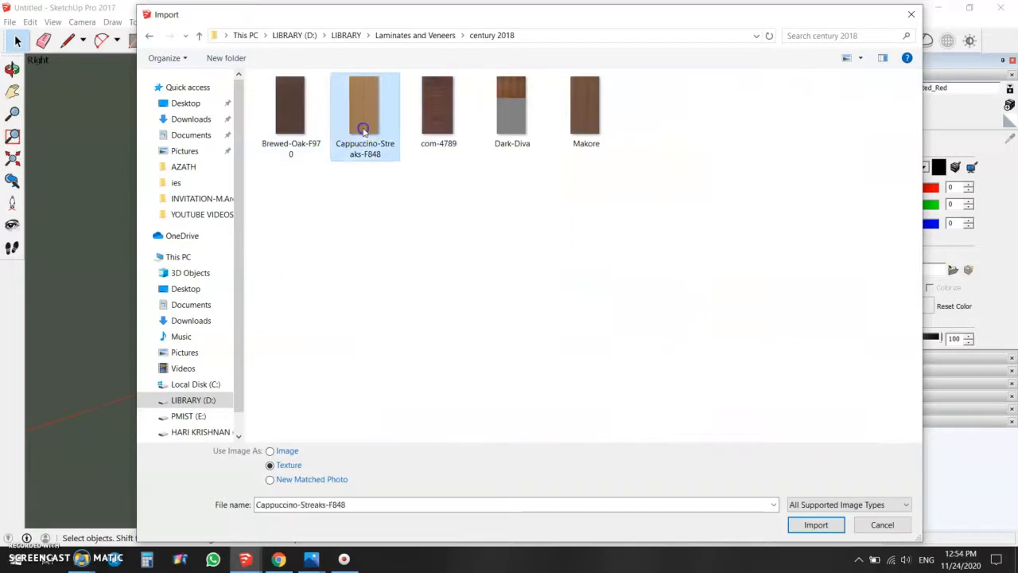
{"action": "left_click", "coordinate": [815, 524]}
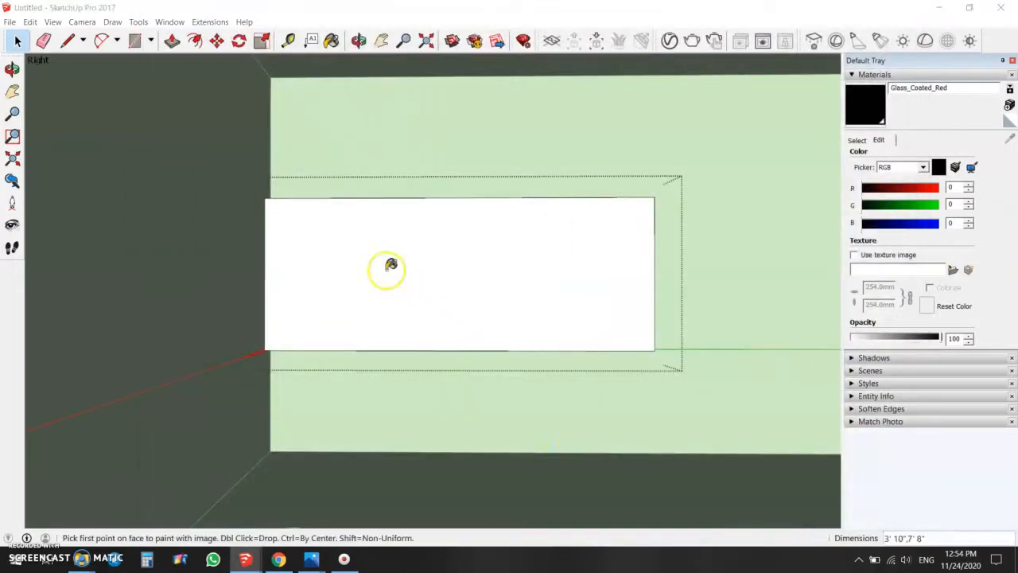
{"action": "left_click", "coordinate": [387, 269]}
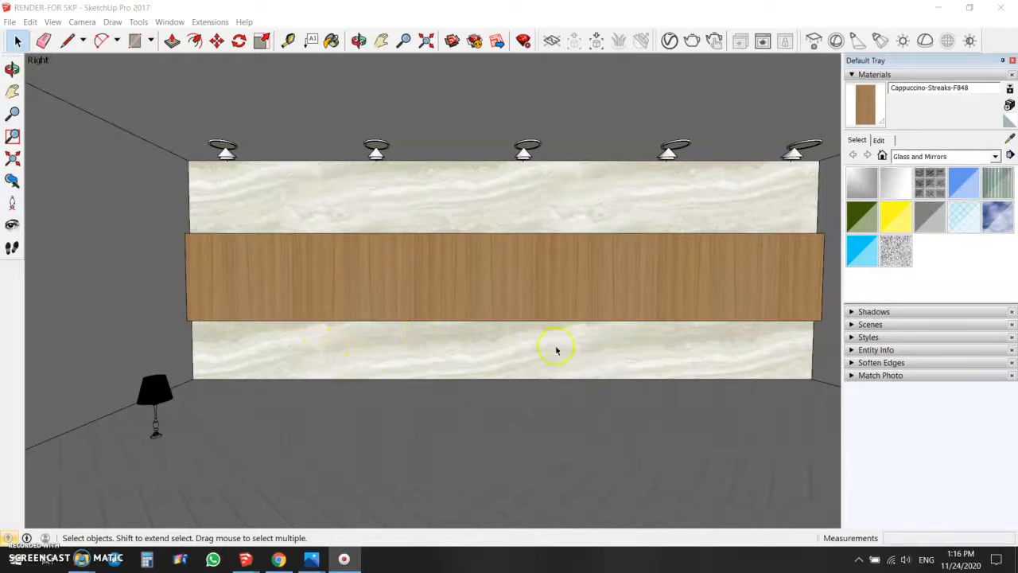
Examine the marble back wall and the wood panel in the RENDER-FOR SKP model from several angles.
{"action": "scroll", "coordinate": [415, 367], "scroll_direction": "up", "scroll_amount": 2}
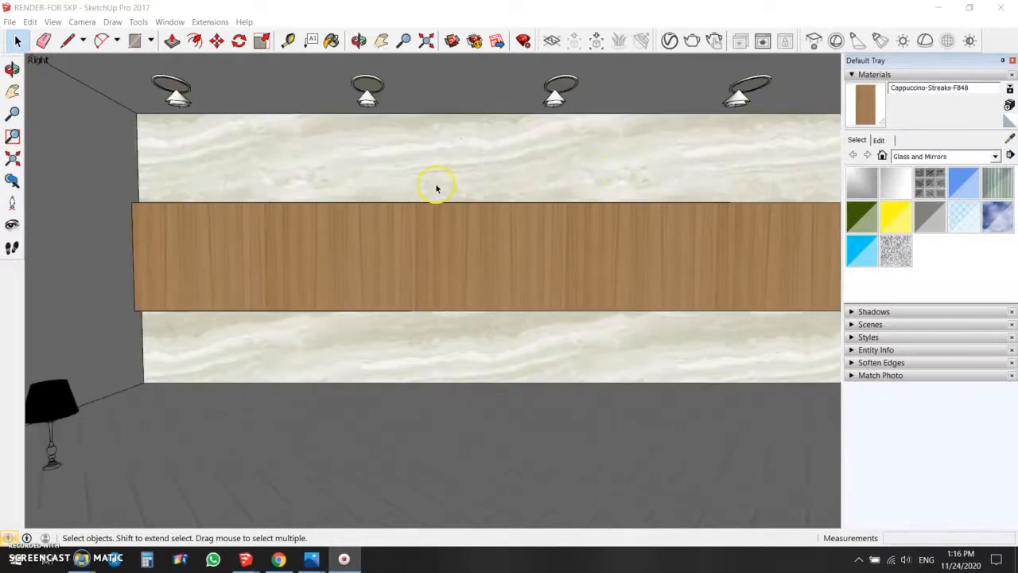
{"action": "middle_click_drag", "start_coordinate": [513, 185], "coordinate": [328, 242]}
{"action": "scroll", "coordinate": [328, 242], "scroll_direction": "up", "scroll_amount": 2}
{"action": "middle_click_drag", "start_coordinate": [515, 250], "coordinate": [414, 252]}
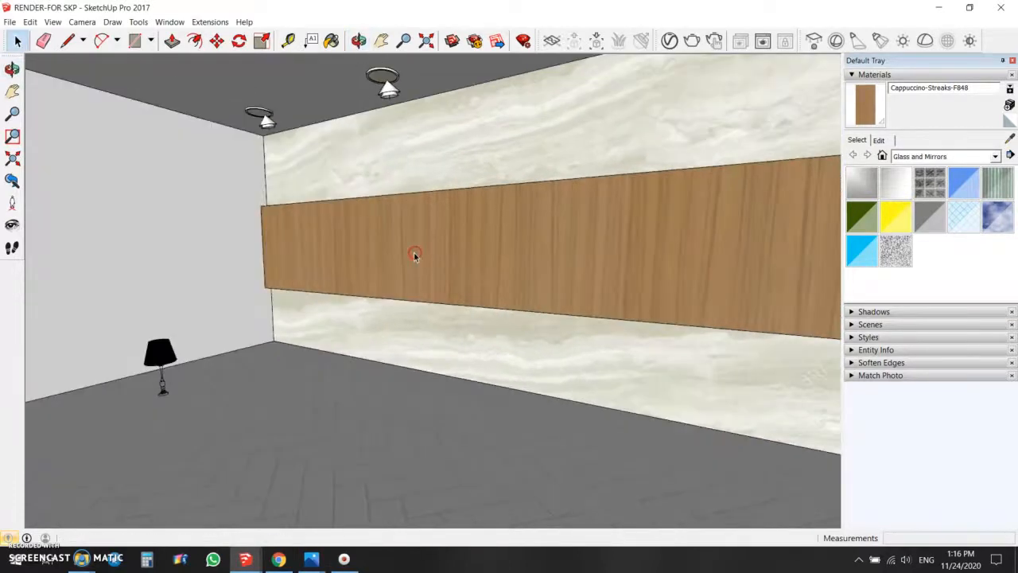
{"action": "middle_click_drag", "start_coordinate": [331, 367], "coordinate": [452, 422]}
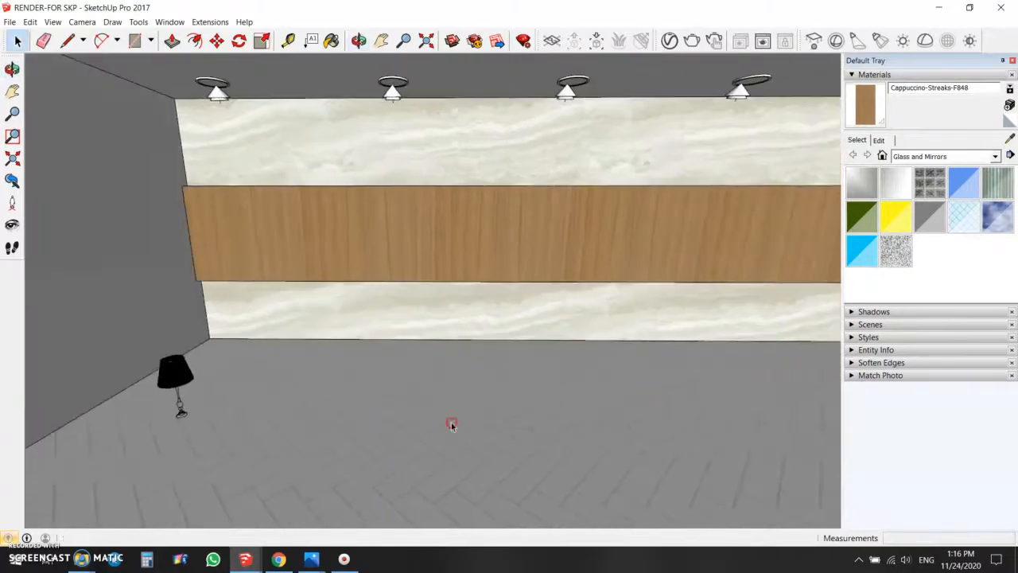
{"action": "mouse_move", "coordinate": [426, 297]}
{"action": "middle_mouse_down"}
{"action": "mouse_move", "coordinate": [432, 371]}
{"action": "mouse_move", "coordinate": [454, 195]}
{"action": "mouse_move", "coordinate": [438, 307]}
{"action": "middle_mouse_up"}
{"action": "scroll", "coordinate": [458, 273], "scroll_direction": "up", "scroll_amount": 1}
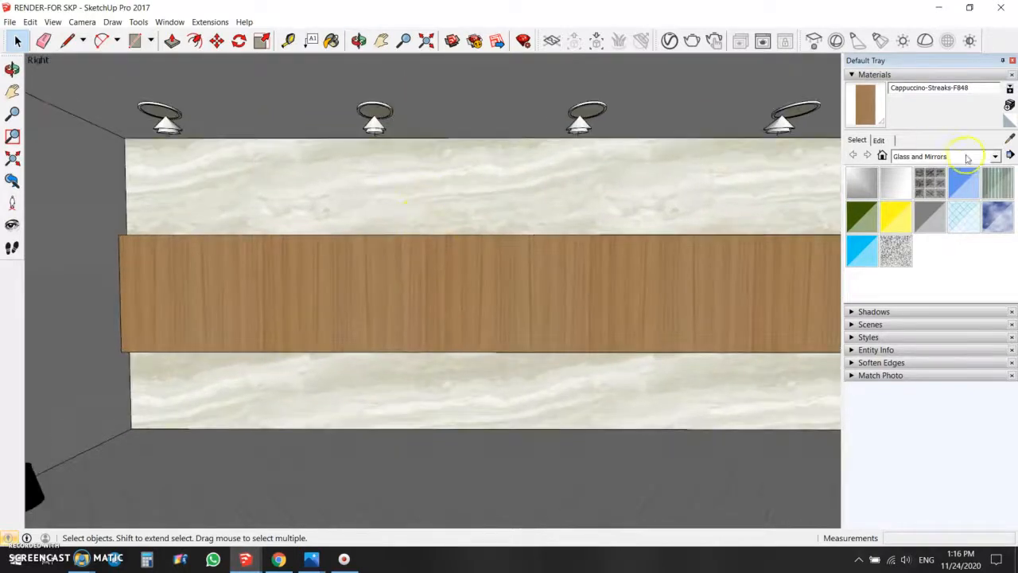
Sample the marble from the back wall, open the V-Ray Asset Editor, and move its window clear of the panel's middle.
{"action": "left_click", "coordinate": [1010, 138]}
{"action": "middle_click_drag", "start_coordinate": [541, 273], "coordinate": [543, 236]}
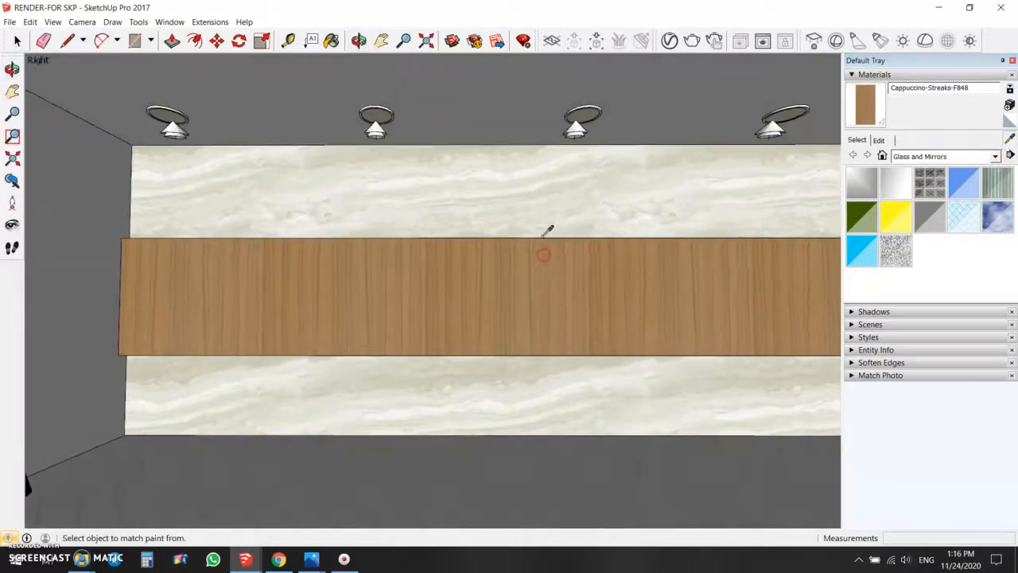
{"action": "left_click", "coordinate": [526, 198]}
{"action": "left_click", "coordinate": [671, 40]}
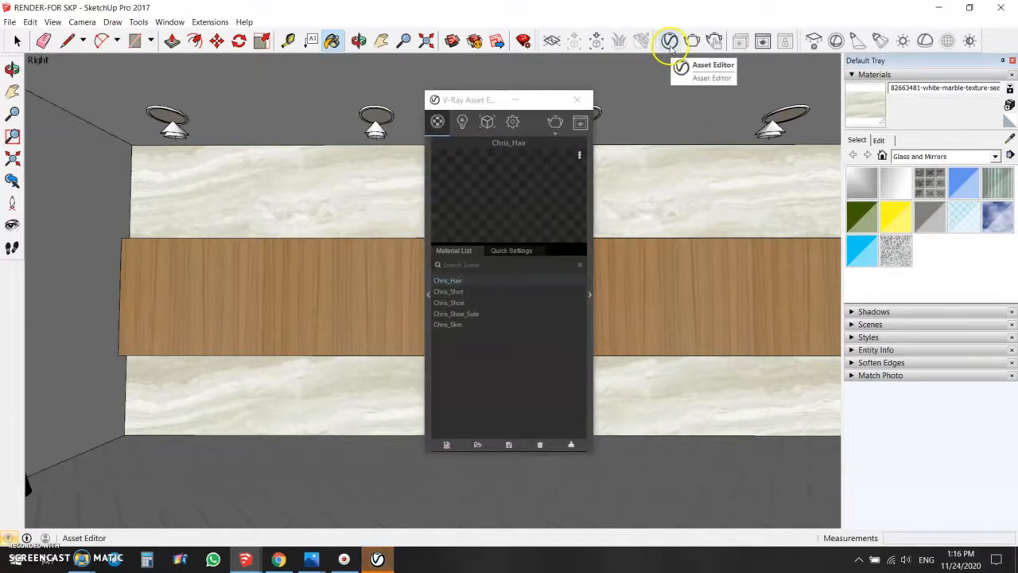
{"action": "left_click_drag", "start_coordinate": [482, 101], "coordinate": [244, 114]}
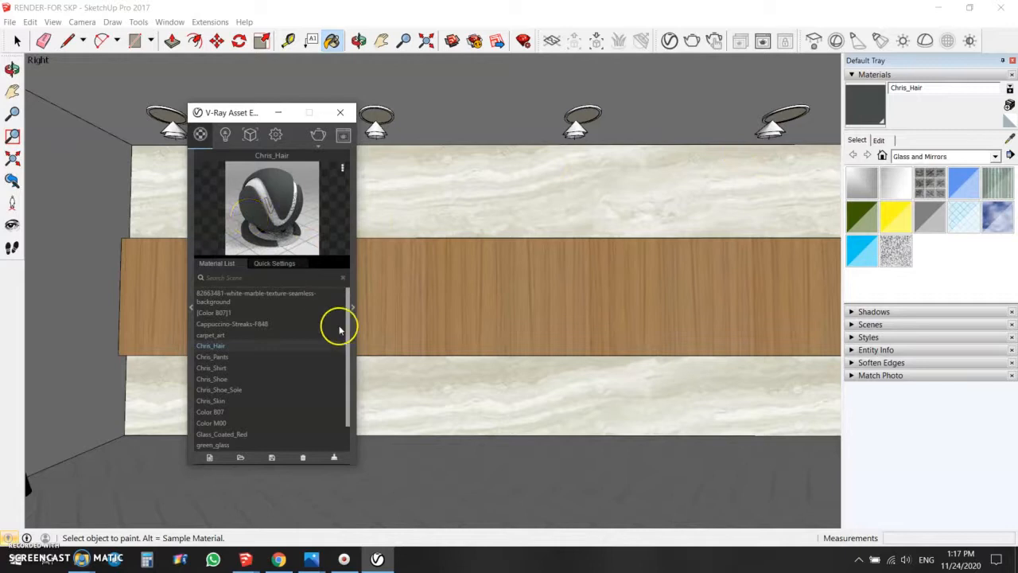
Sample the wall's marble again to select it in the V-Ray Asset Editor, and expand its VRayBRDF reflection and refraction settings.
{"action": "left_click", "coordinate": [1006, 137]}
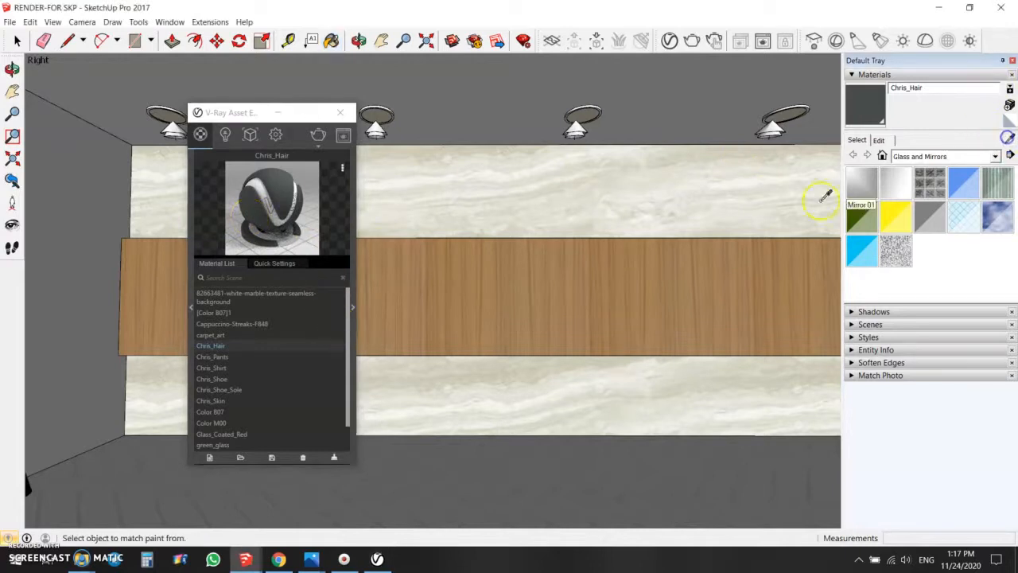
{"action": "left_click", "coordinate": [601, 187]}
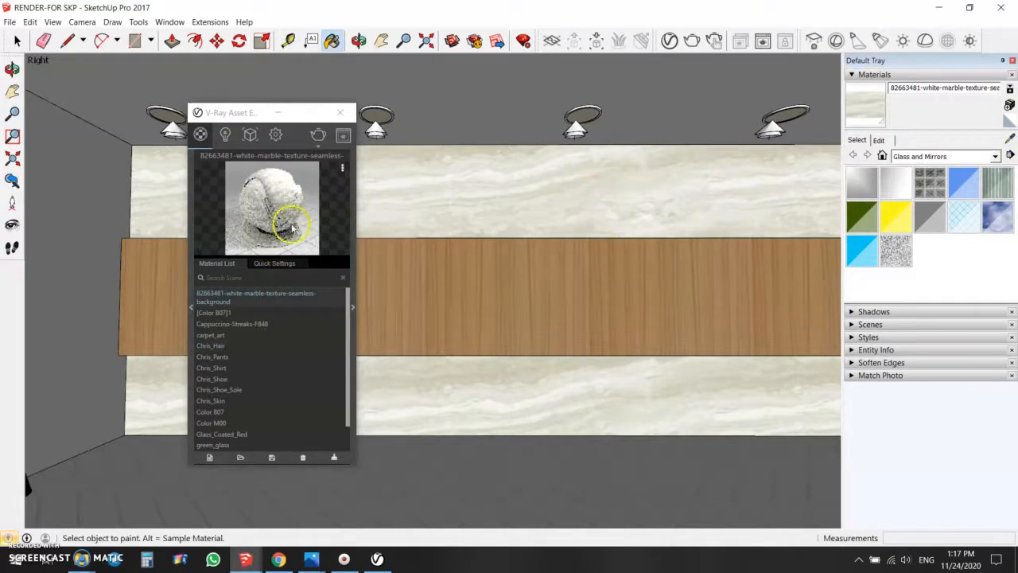
{"action": "left_click", "coordinate": [353, 307]}
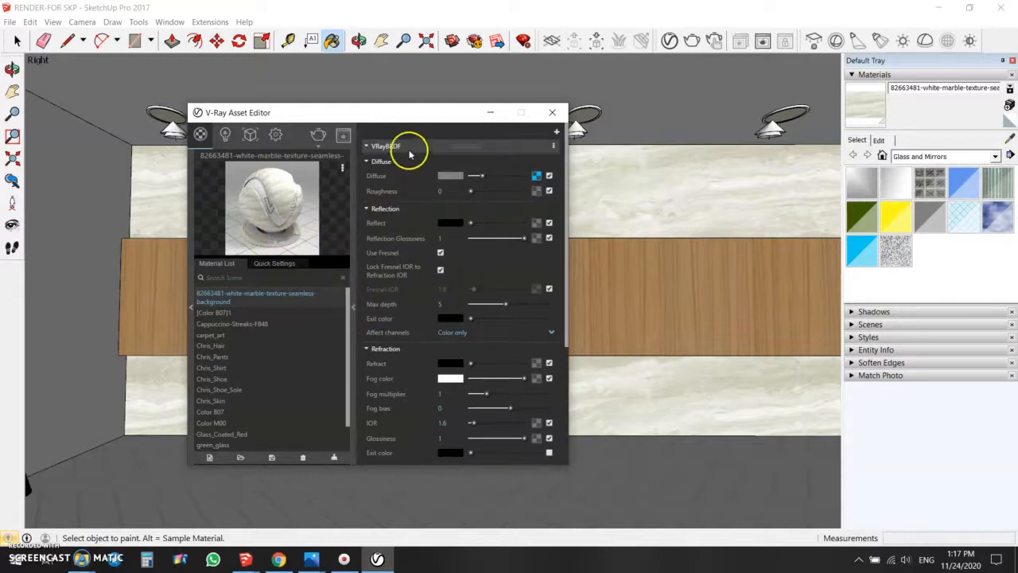
{"action": "scroll", "coordinate": [412, 344], "scroll_direction": "down", "scroll_amount": 1}
{"action": "scroll", "coordinate": [414, 347], "scroll_direction": "down", "scroll_amount": 1}
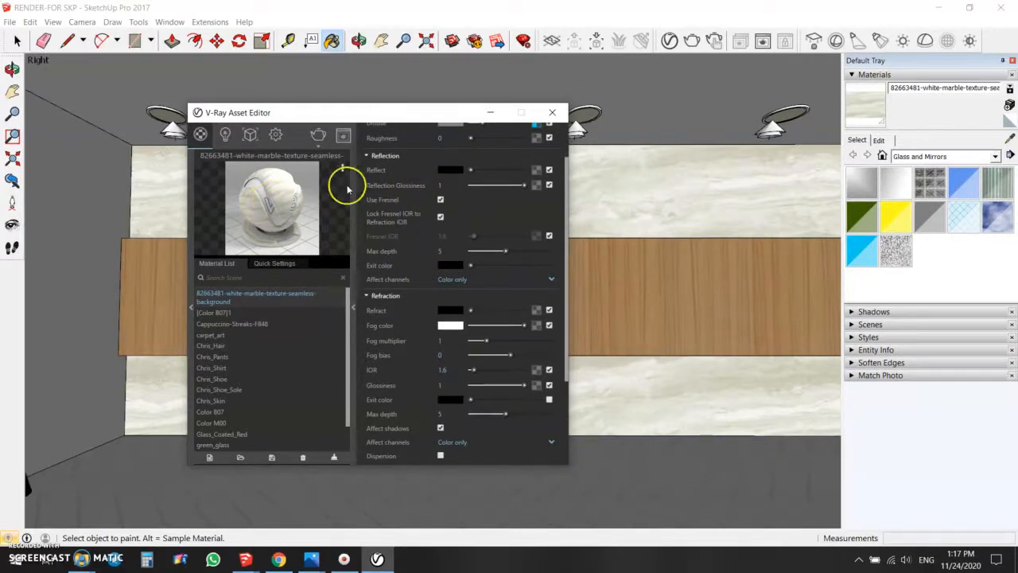
Try brightening the Reflect colour in the marble's VRayBRDF, and collapse the VRayBRDF settings.
{"action": "mouse_move", "coordinate": [491, 172]}
{"action": "left_mouse_down"}
{"action": "mouse_move", "coordinate": [510, 174]}
{"action": "mouse_move", "coordinate": [484, 175]}
{"action": "left_mouse_up"}
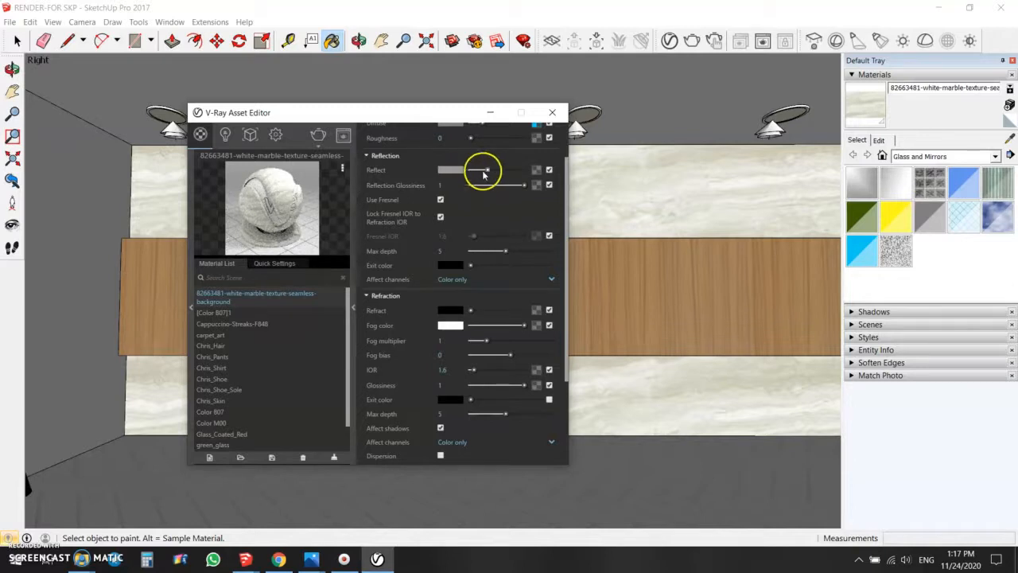
{"action": "scroll", "coordinate": [410, 233], "scroll_direction": "up", "scroll_amount": 2}
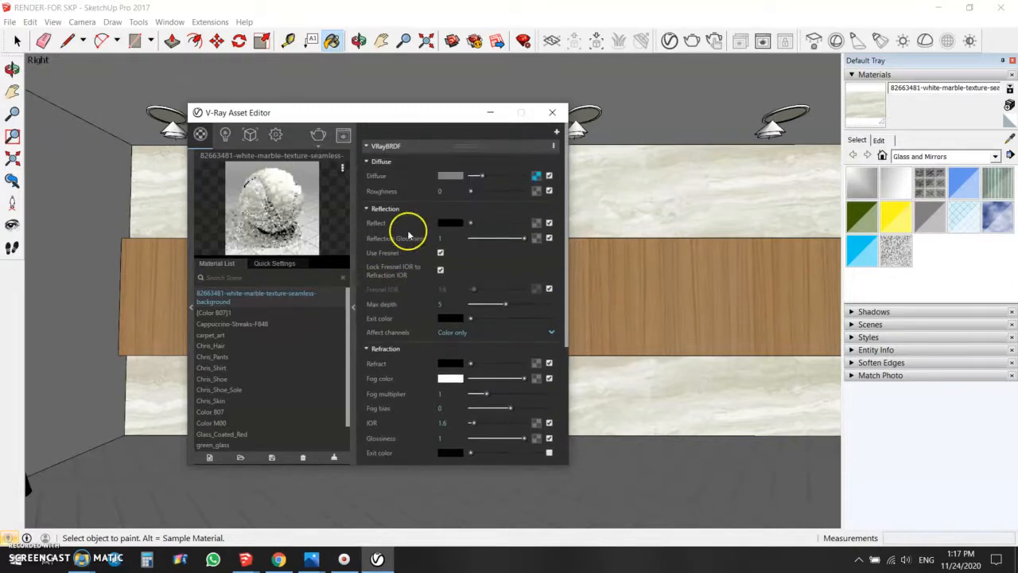
{"action": "left_click", "coordinate": [367, 146]}
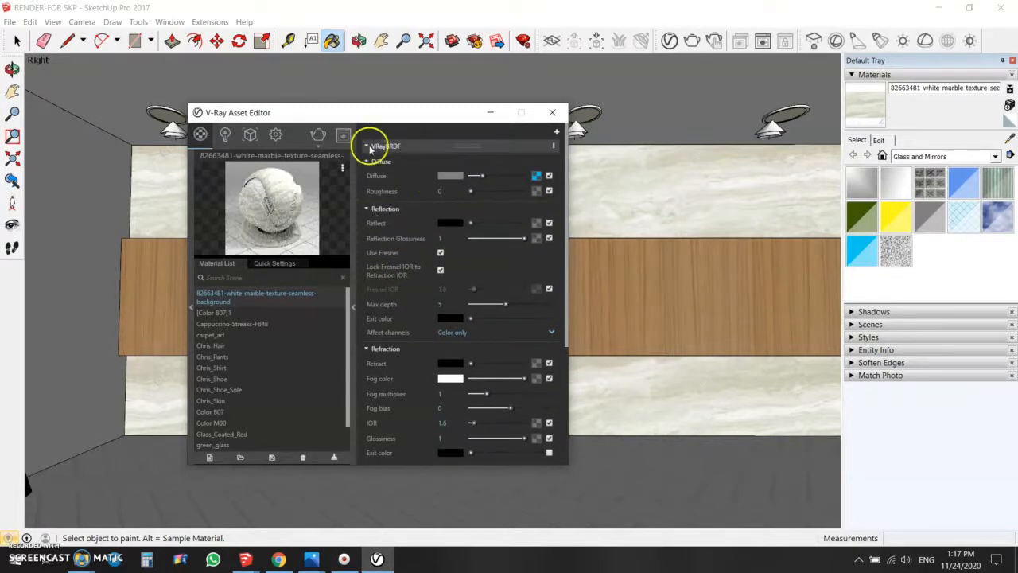
Add a Reflection layer to the marble material and set its Hilight glossiness to 0.48 and Reflect glossiness to 0.58.
{"action": "left_click", "coordinate": [557, 132]}
{"action": "left_click", "coordinate": [529, 203]}
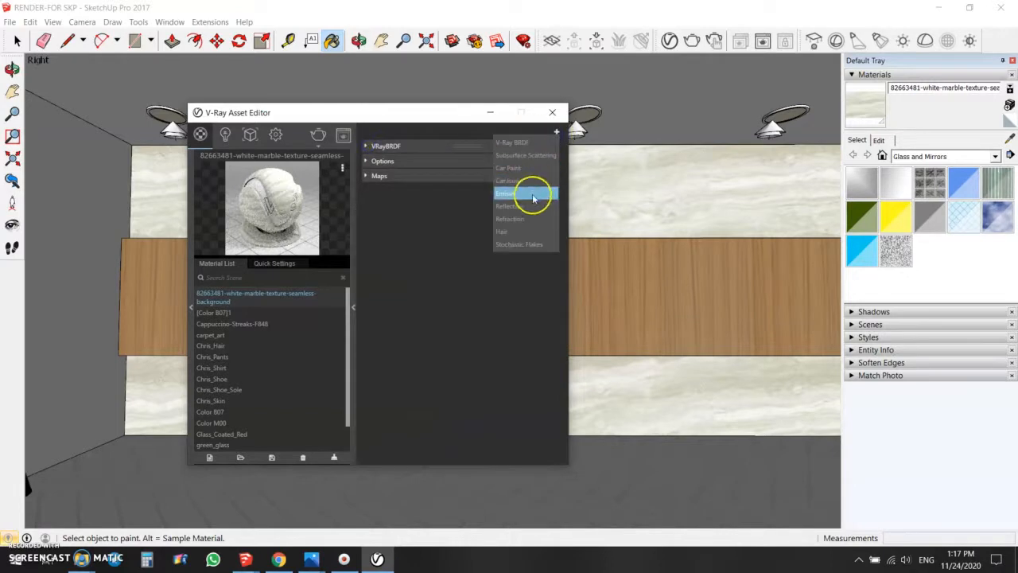
{"action": "left_click", "coordinate": [419, 145]}
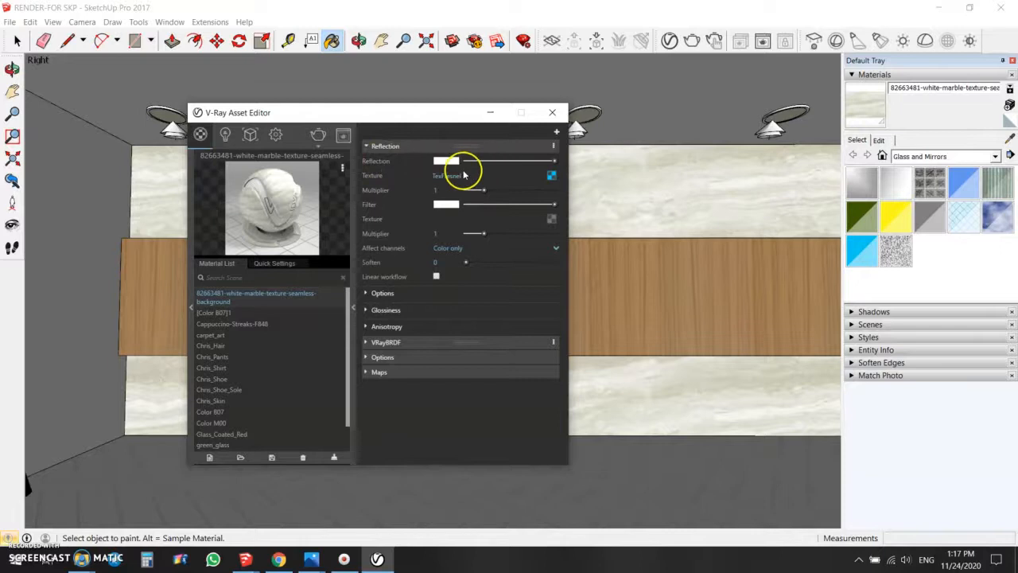
{"action": "left_click", "coordinate": [420, 316]}
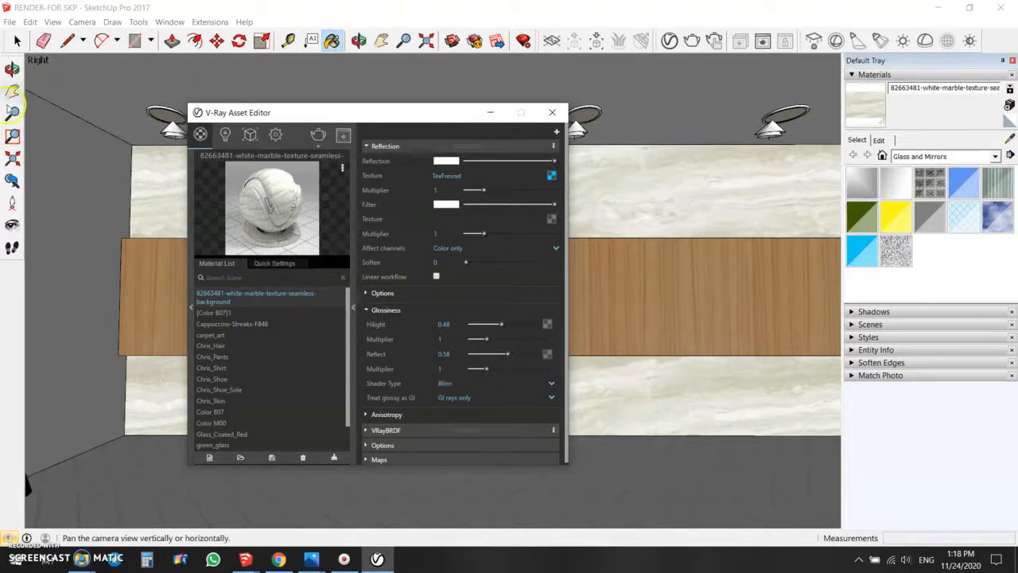
Add a Reflection layer to the wall panel's Cappuccino-Streaks-F848 material with Hilight glossiness 0.68 and Reflect glossiness 0.73.
{"action": "left_click", "coordinate": [18, 41]}
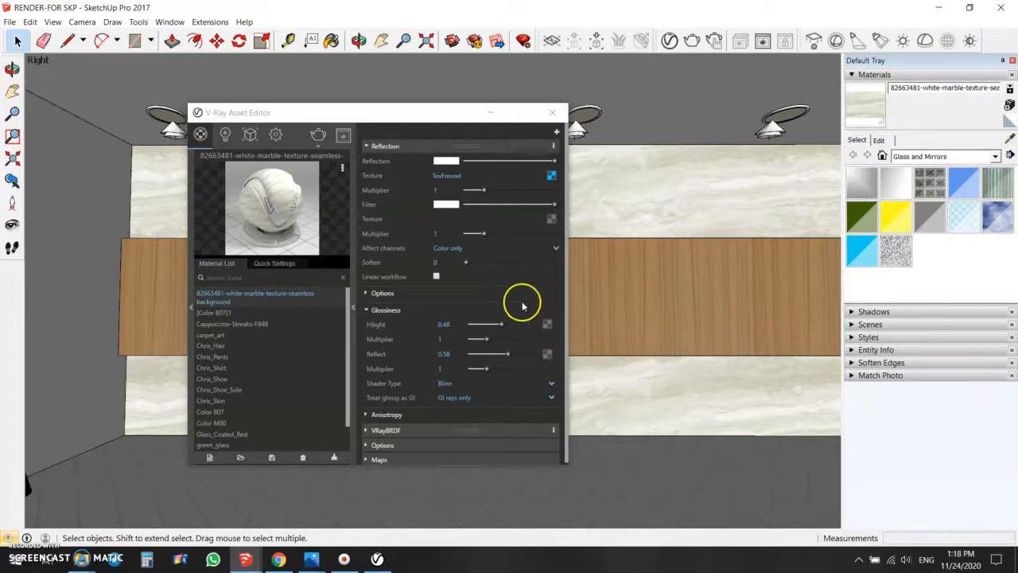
{"action": "left_click", "coordinate": [1011, 139]}
{"action": "left_click", "coordinate": [668, 272]}
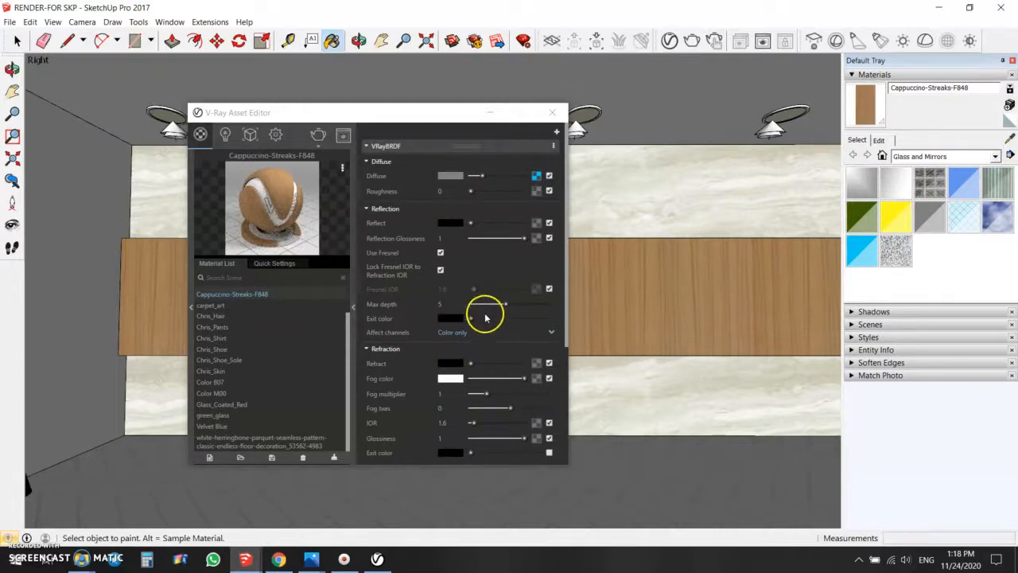
{"action": "left_click", "coordinate": [556, 133]}
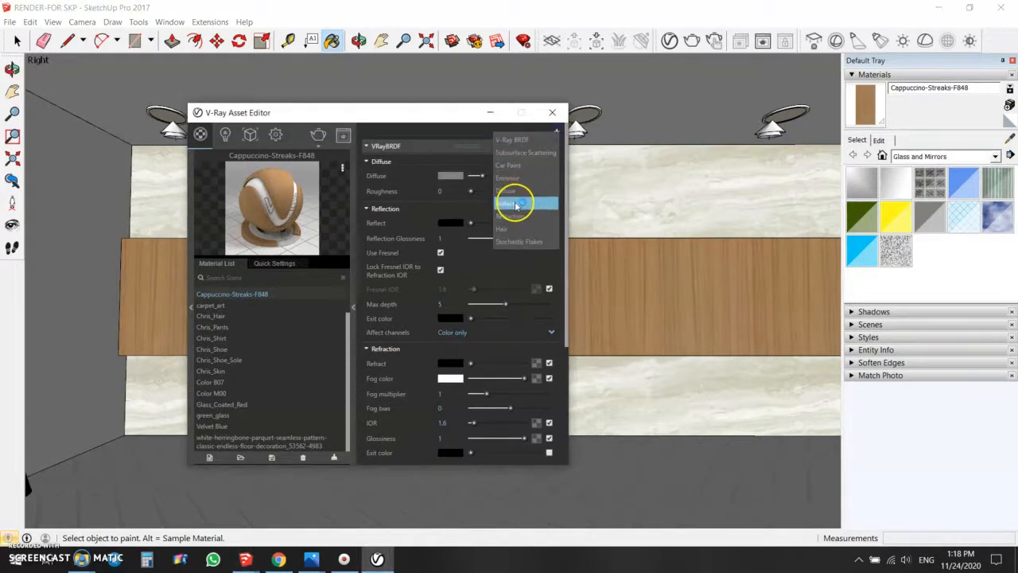
{"action": "left_click", "coordinate": [515, 206]}
{"action": "left_click", "coordinate": [402, 146]}
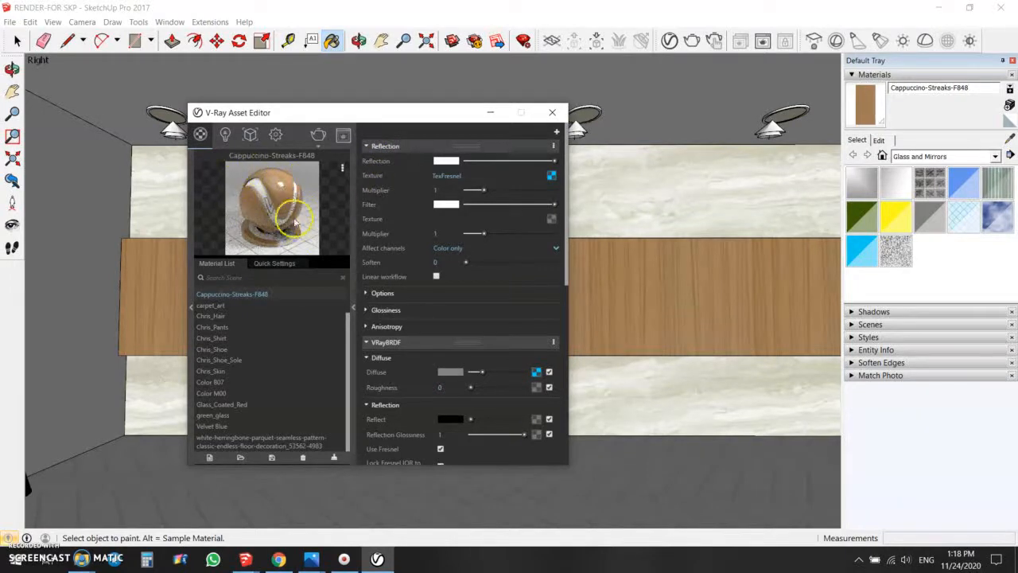
{"action": "left_click", "coordinate": [430, 311]}
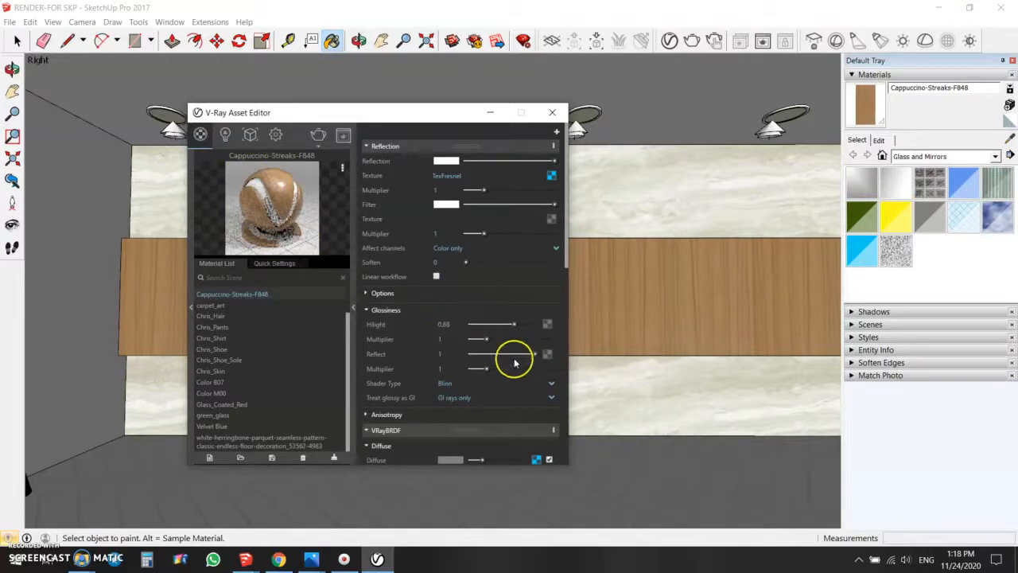
{"action": "left_click", "coordinate": [491, 360]}
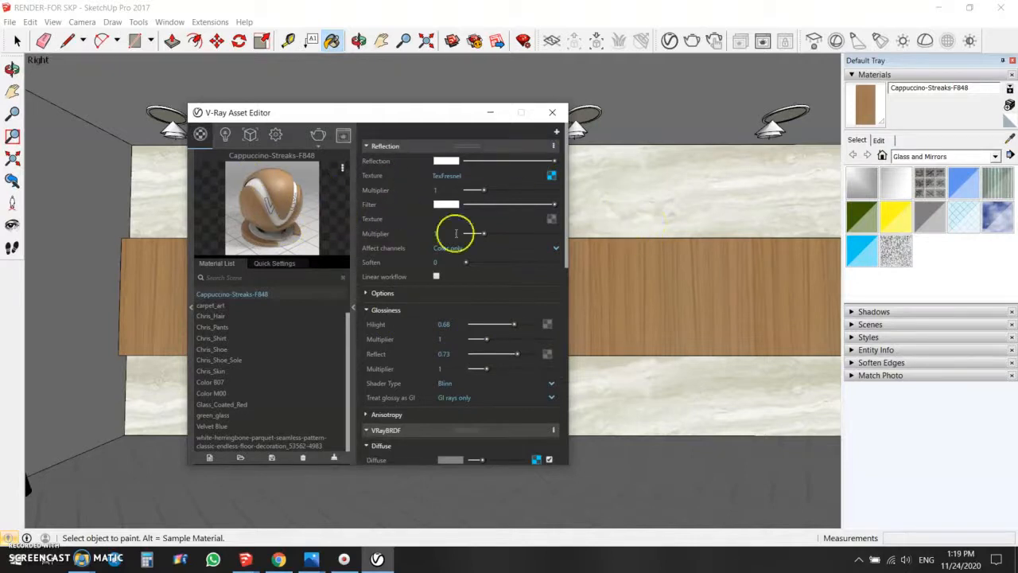
Add a Reflection layer to the floor's white herringbone parquet material and lower its Hilight and Reflect glossiness below 1.
{"action": "left_click", "coordinate": [17, 41]}
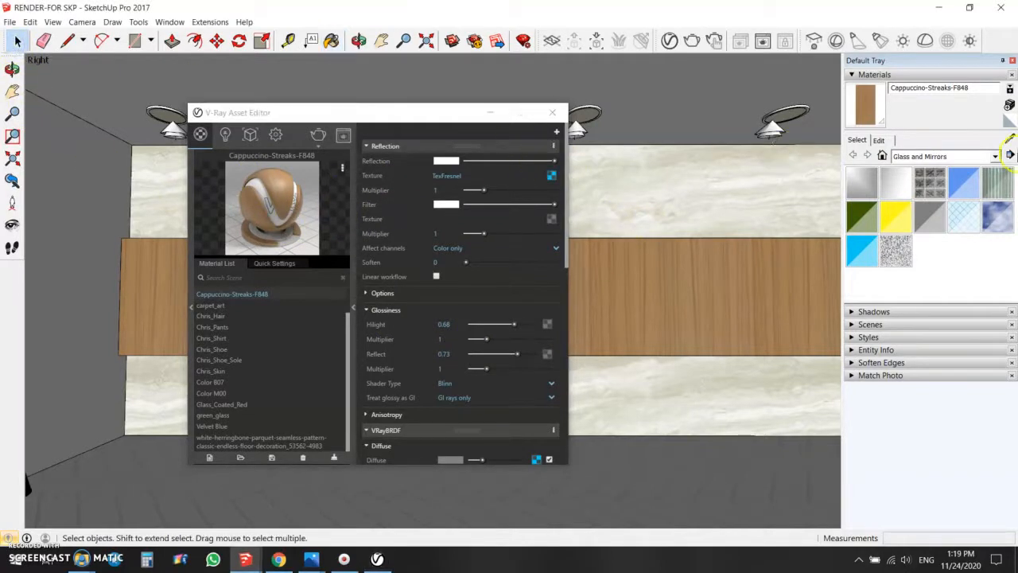
{"action": "left_click", "coordinate": [1010, 139]}
{"action": "left_click", "coordinate": [655, 482]}
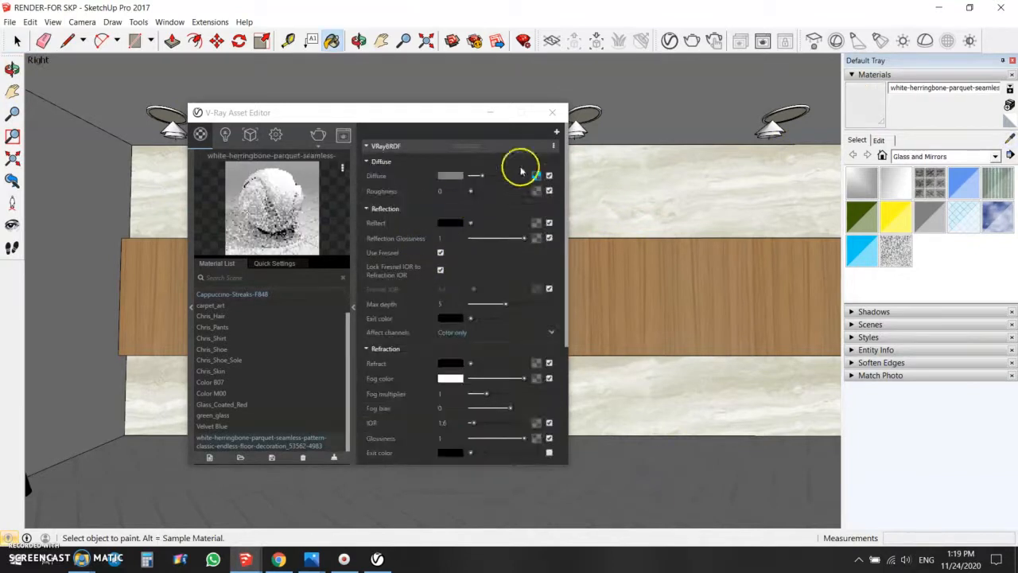
{"action": "left_click", "coordinate": [556, 132]}
{"action": "left_click", "coordinate": [527, 180]}
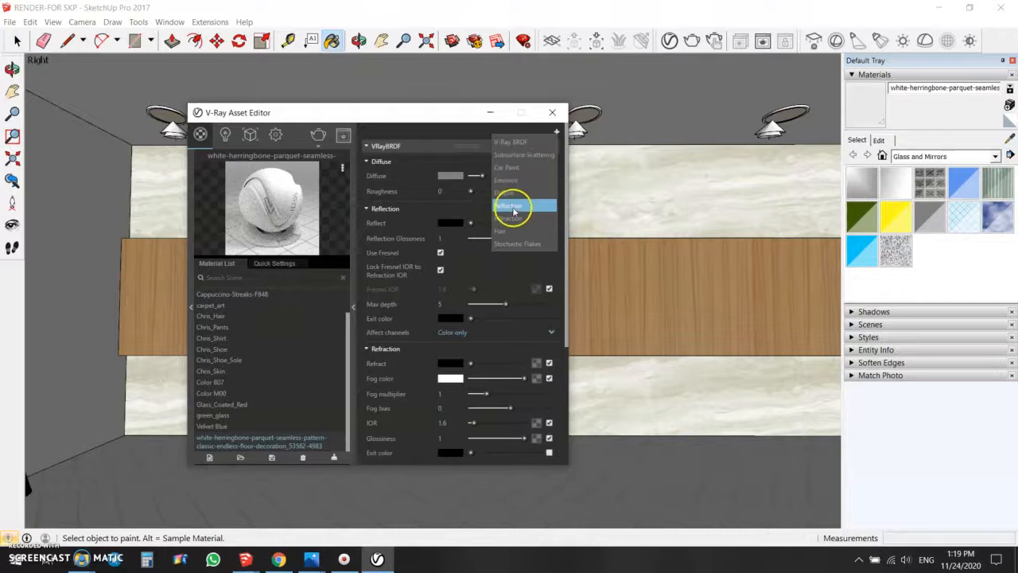
{"action": "left_click", "coordinate": [510, 207]}
{"action": "left_click", "coordinate": [409, 147]}
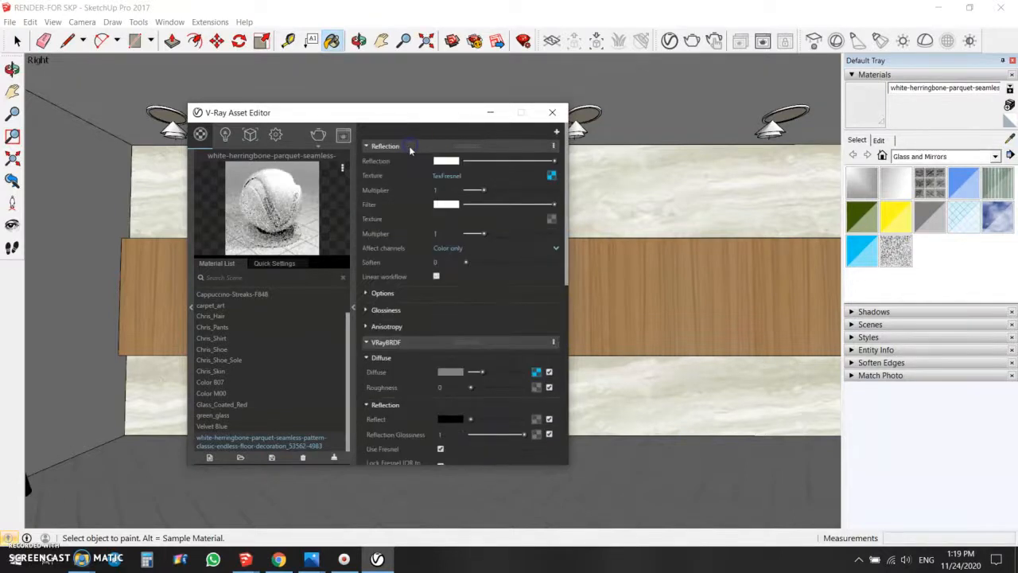
{"action": "left_click", "coordinate": [402, 310]}
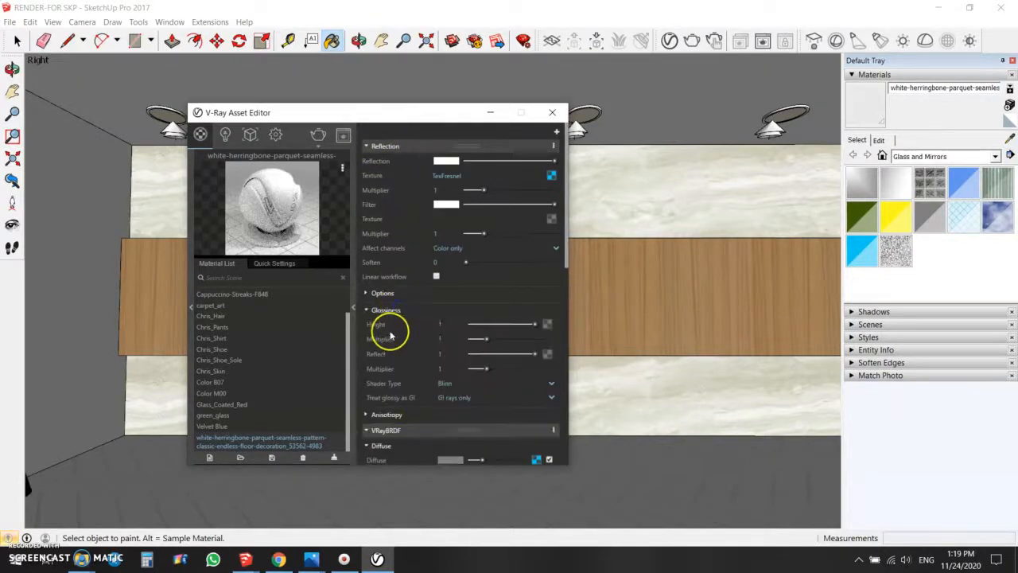
{"action": "left_click_drag", "start_coordinate": [534, 354], "coordinate": [520, 355]}
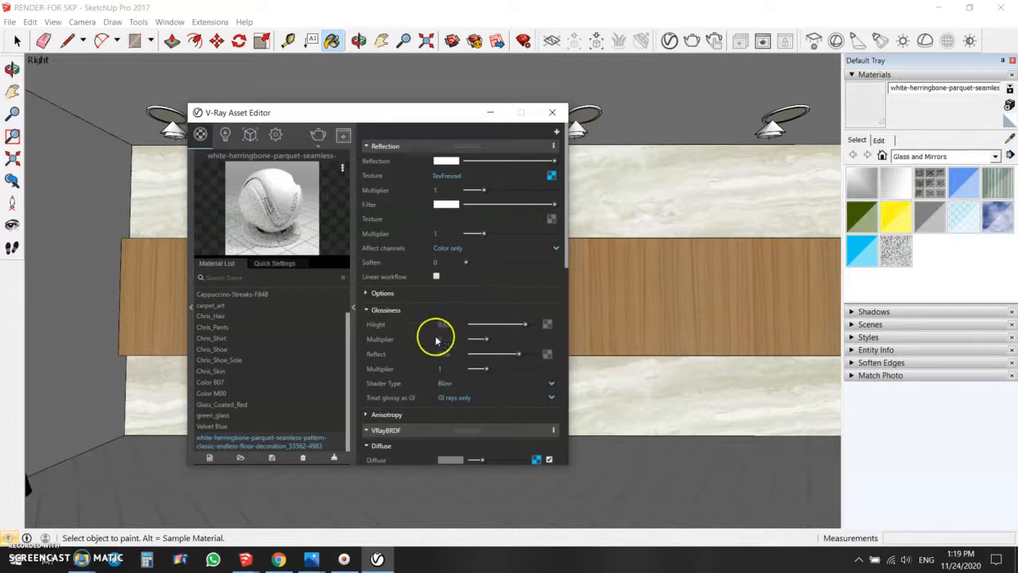
Close the V-Ray Asset Editor, adjust the view of the panel wall slightly, and start a V-Ray render.
{"action": "left_click", "coordinate": [549, 117]}
{"action": "left_click", "coordinate": [17, 41]}
{"action": "middle_click_drag", "start_coordinate": [316, 280], "coordinate": [358, 324]}
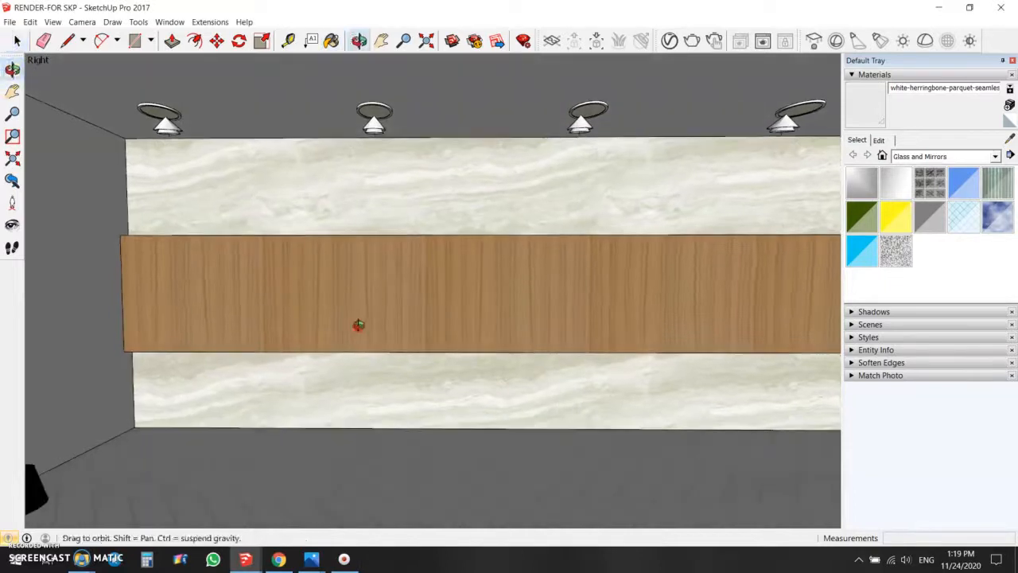
{"action": "left_click", "coordinate": [694, 41]}
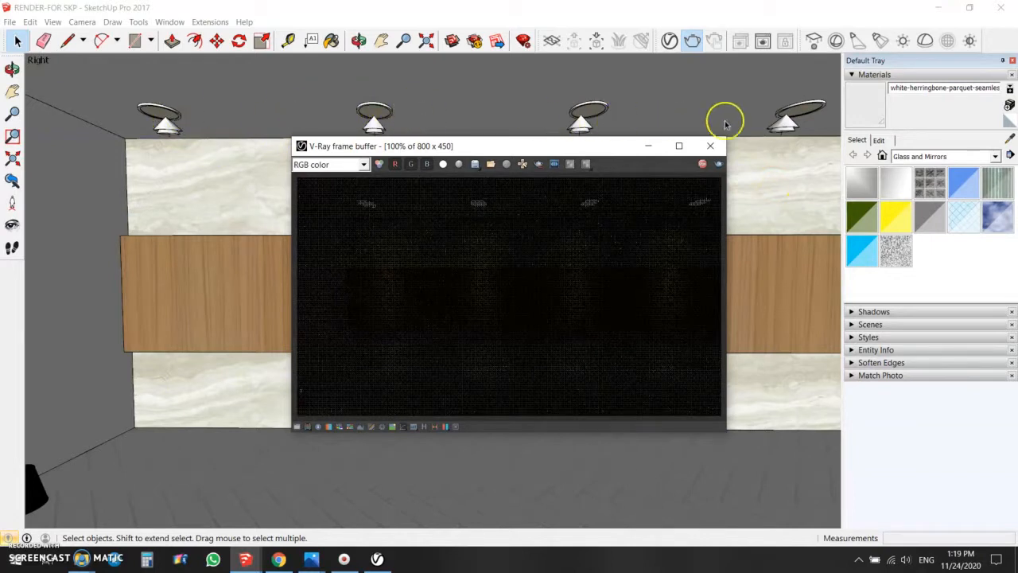
{"action": "left_click", "coordinate": [820, 110]}
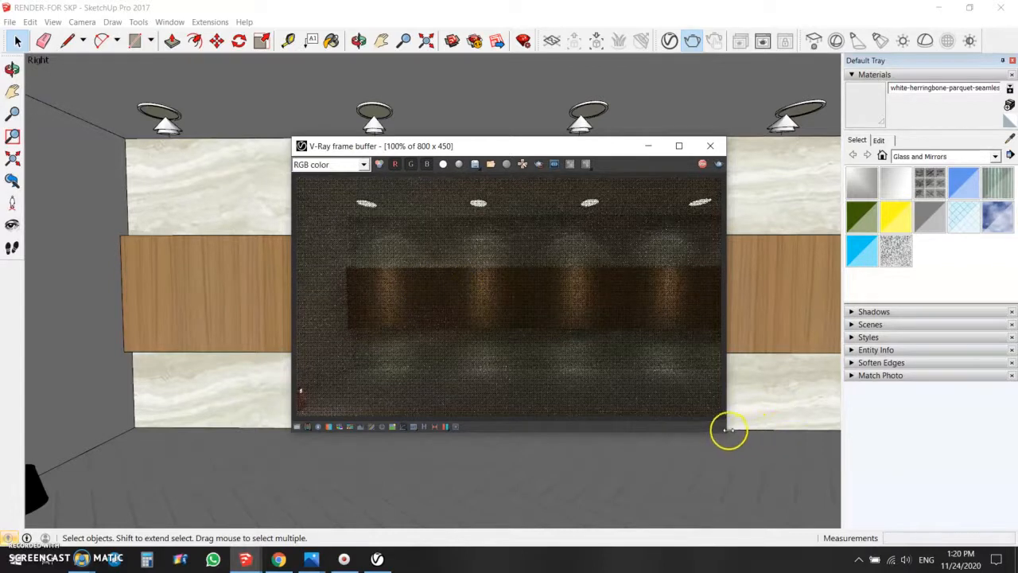
Enlarge and reposition the V-Ray frame buffer window to examine the render of the panel wall.
{"action": "left_click_drag", "start_coordinate": [750, 447], "coordinate": [845, 491]}
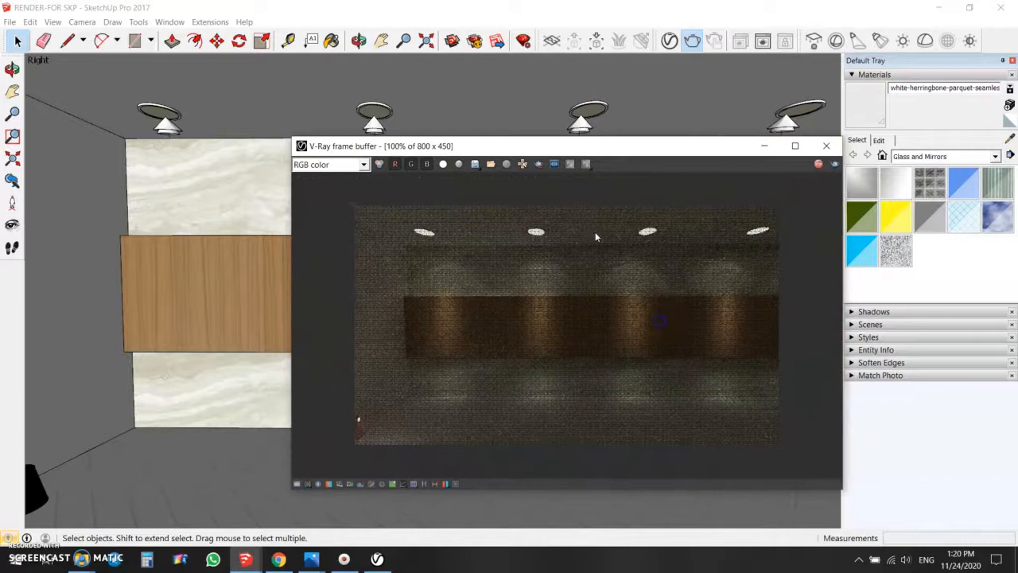
{"action": "left_click_drag", "start_coordinate": [590, 146], "coordinate": [459, 98]}
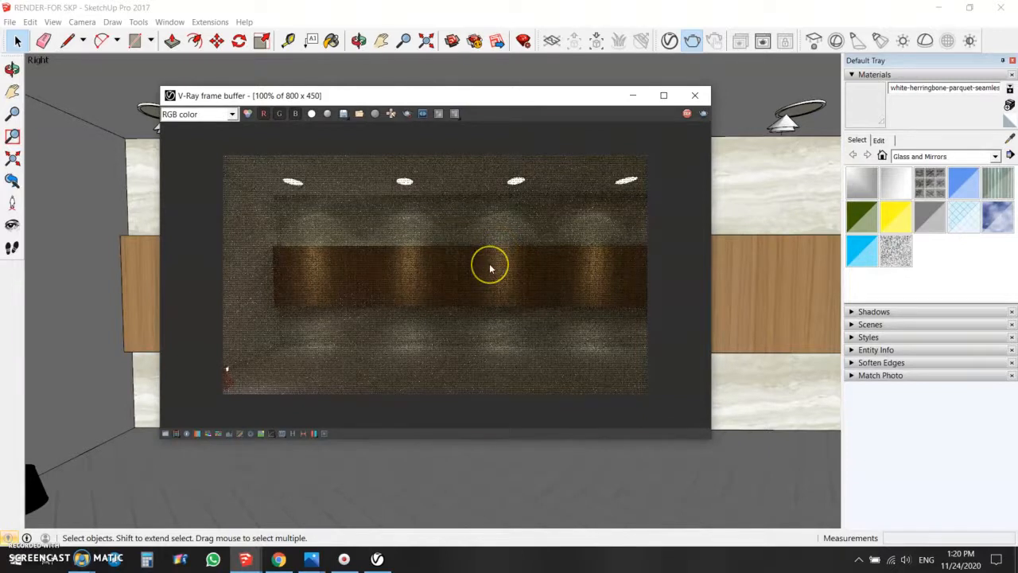
{"action": "scroll", "coordinate": [489, 266], "scroll_direction": "up", "scroll_amount": 1}
{"action": "scroll", "coordinate": [512, 285], "scroll_direction": "down", "scroll_amount": 1}
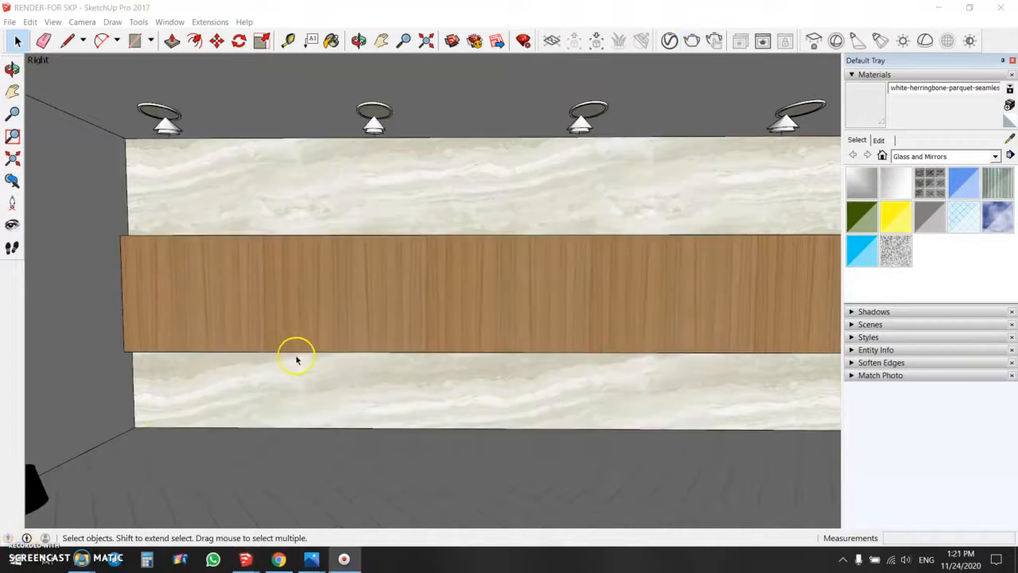
Inspect the room from inside and outside, ending on an interior view of the plain side wall beside the lamp.
{"action": "mouse_move", "coordinate": [296, 359]}
{"action": "middle_mouse_down"}
{"action": "mouse_move", "coordinate": [209, 352]}
{"action": "mouse_move", "coordinate": [183, 334]}
{"action": "middle_mouse_up"}
{"action": "scroll", "coordinate": [84, 289], "scroll_direction": "up", "scroll_amount": 1}
{"action": "scroll", "coordinate": [289, 278], "scroll_direction": "down", "scroll_amount": 2}
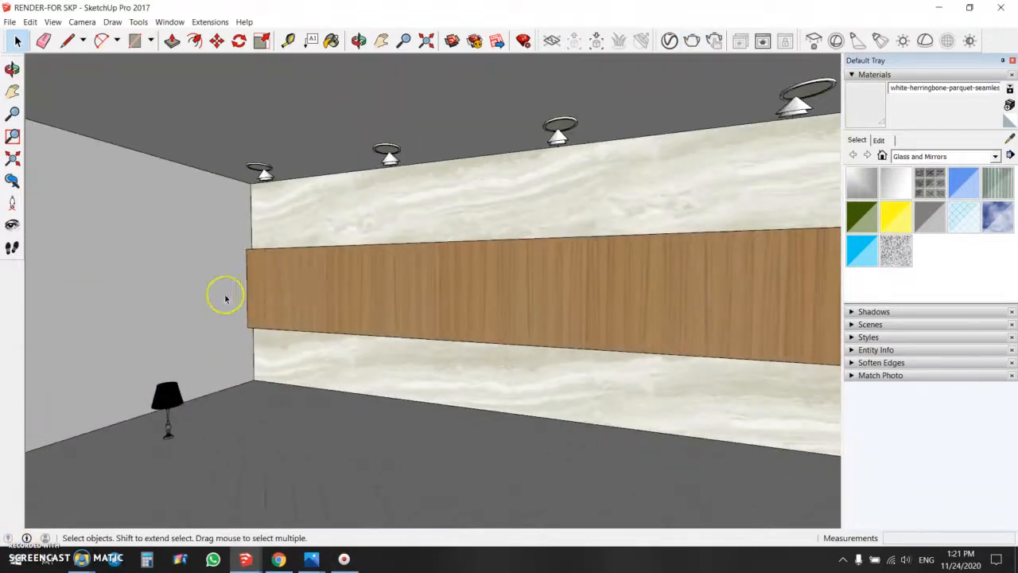
{"action": "scroll", "coordinate": [276, 238], "scroll_direction": "up", "scroll_amount": 3}
{"action": "scroll", "coordinate": [276, 238], "scroll_direction": "down", "scroll_amount": 6}
{"action": "mouse_move", "coordinate": [432, 189]}
{"action": "middle_mouse_down"}
{"action": "mouse_move", "coordinate": [163, 183]}
{"action": "mouse_move", "coordinate": [550, 287]}
{"action": "mouse_move", "coordinate": [820, 281]}
{"action": "middle_mouse_up"}
{"action": "middle_click_drag", "start_coordinate": [316, 346], "coordinate": [725, 324]}
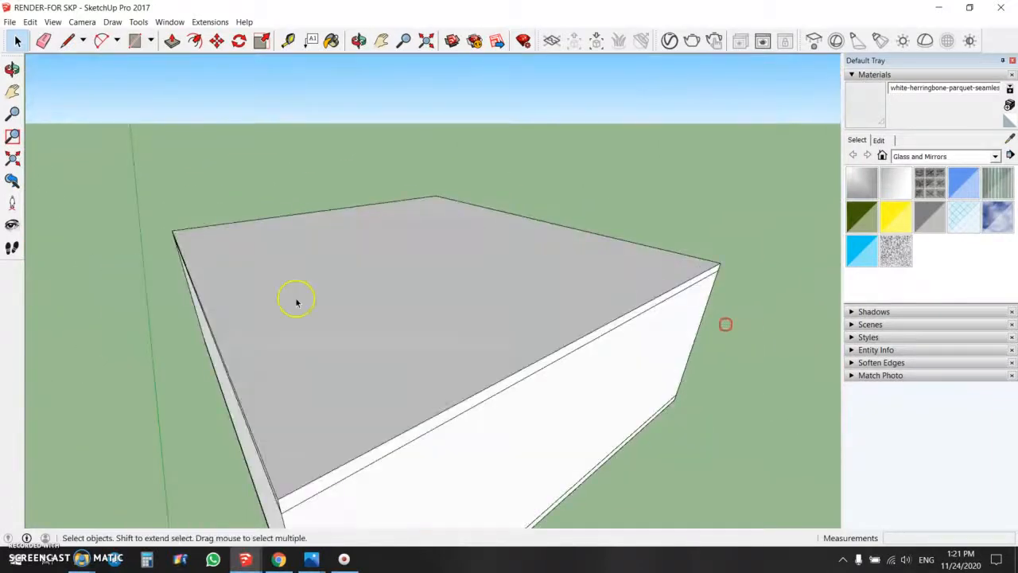
{"action": "middle_click_drag", "start_coordinate": [298, 299], "coordinate": [498, 284]}
{"action": "scroll", "coordinate": [509, 237], "scroll_direction": "down", "scroll_amount": 3}
{"action": "middle_click_drag", "start_coordinate": [509, 236], "coordinate": [21, 321]}
{"action": "middle_click_drag", "start_coordinate": [457, 331], "coordinate": [84, 343]}
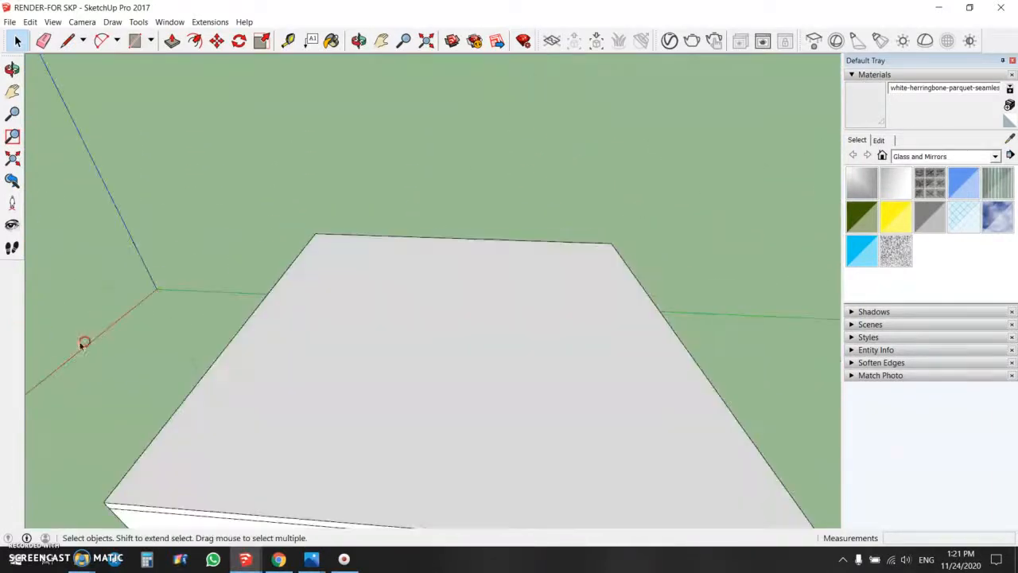
{"action": "scroll", "coordinate": [344, 270], "scroll_direction": "up", "scroll_amount": 3}
{"action": "mouse_move", "coordinate": [430, 319]}
{"action": "middle_mouse_down"}
{"action": "mouse_move", "coordinate": [343, 188]}
{"action": "mouse_move", "coordinate": [329, 143]}
{"action": "middle_mouse_up"}
{"action": "scroll", "coordinate": [482, 351], "scroll_direction": "up", "scroll_amount": 1}
{"action": "scroll", "coordinate": [545, 275], "scroll_direction": "down", "scroll_amount": 1}
{"action": "mouse_move", "coordinate": [545, 274]}
{"action": "middle_mouse_down"}
{"action": "mouse_move", "coordinate": [250, 347]}
{"action": "mouse_move", "coordinate": [200, 348]}
{"action": "middle_mouse_up"}
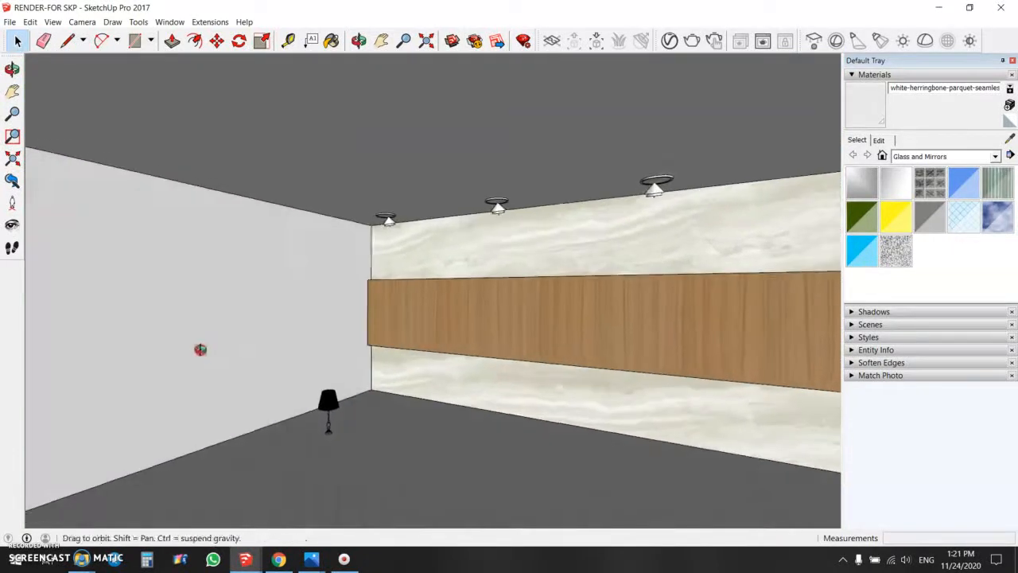
{"action": "scroll", "coordinate": [318, 319], "scroll_direction": "up", "scroll_amount": 2}
Draw a rectangle about 3' 8" wide on the plain side wall and push it through to cut a window opening.
{"action": "left_click", "coordinate": [134, 41]}
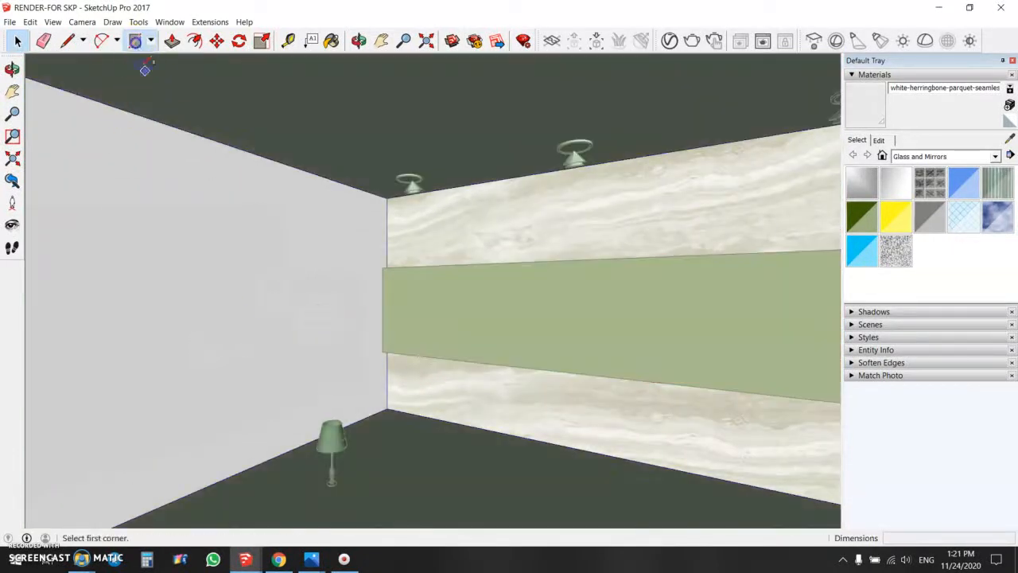
{"action": "left_click", "coordinate": [339, 223]}
{"action": "left_click", "coordinate": [257, 360]}
{"action": "left_click", "coordinate": [172, 40]}
{"action": "left_click_drag", "start_coordinate": [313, 236], "coordinate": [295, 273]}
{"action": "key", "text": "r"}
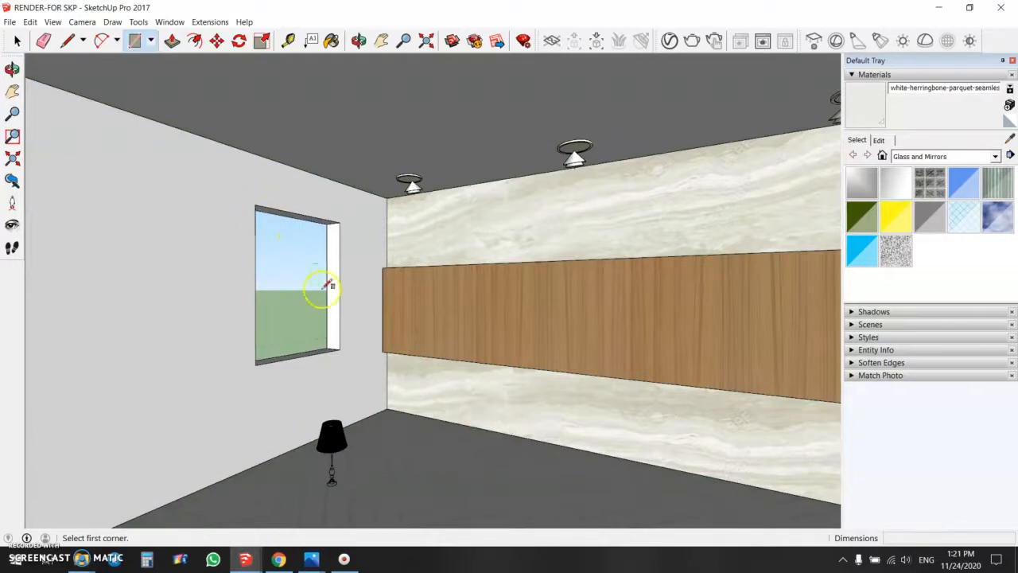
{"action": "key", "text": "space"}
Push the window opening's sill down to make the opening about 7' 2" tall.
{"action": "key", "text": "p"}
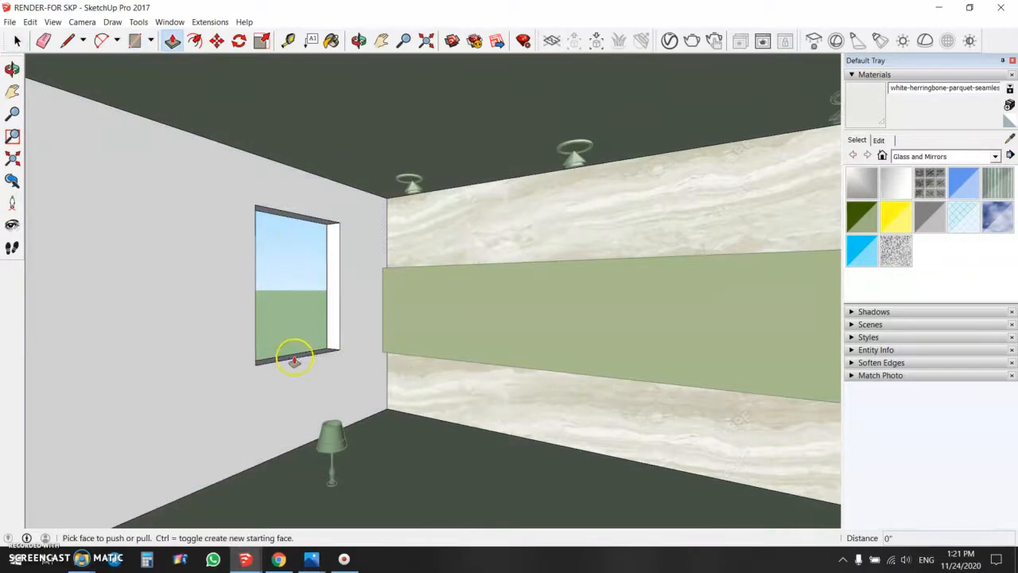
{"action": "left_click", "coordinate": [293, 357]}
{"action": "key", "text": "space"}
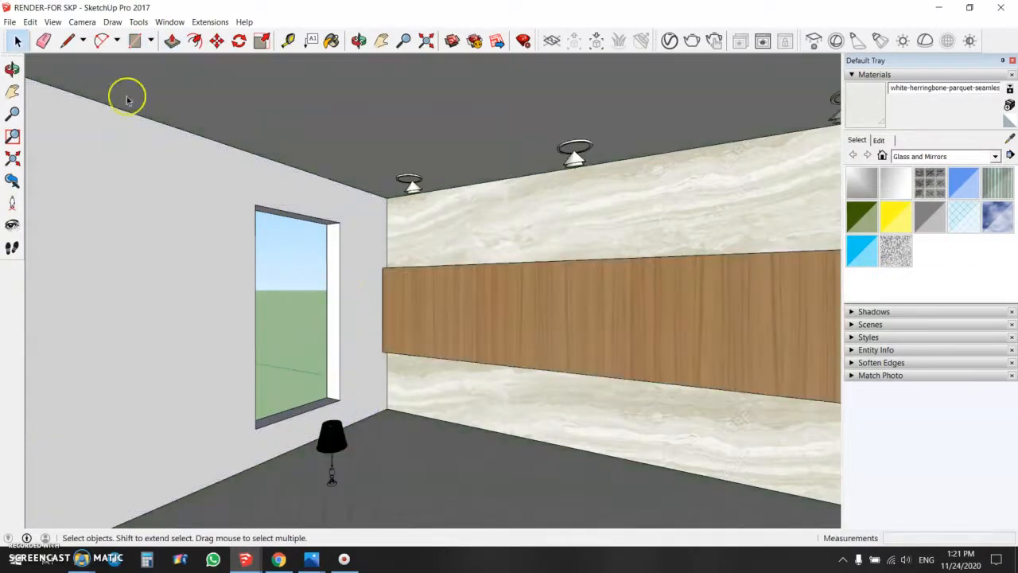
Draw a rectangle across the window opening from corner to corner, about 3' 8" by 7' 2".
{"action": "left_click", "coordinate": [134, 41]}
{"action": "left_click", "coordinate": [255, 204]}
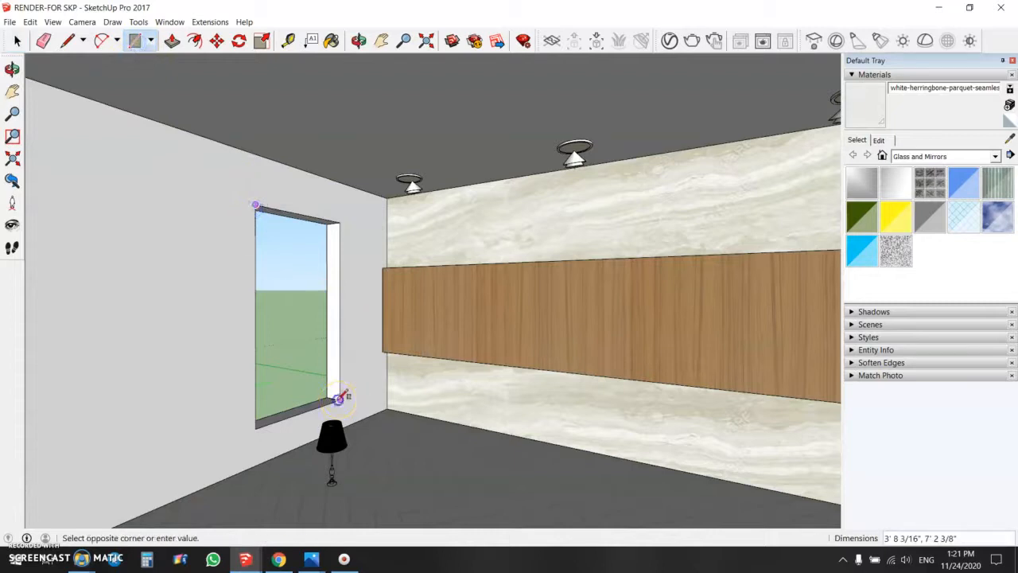
{"action": "left_click", "coordinate": [340, 401]}
{"action": "key", "text": "space"}
Turn the rectangle in the window opening into a component and open it for editing.
{"action": "left_click", "coordinate": [283, 284]}
{"action": "key", "text": "g"}
{"action": "key", "text": "Return"}
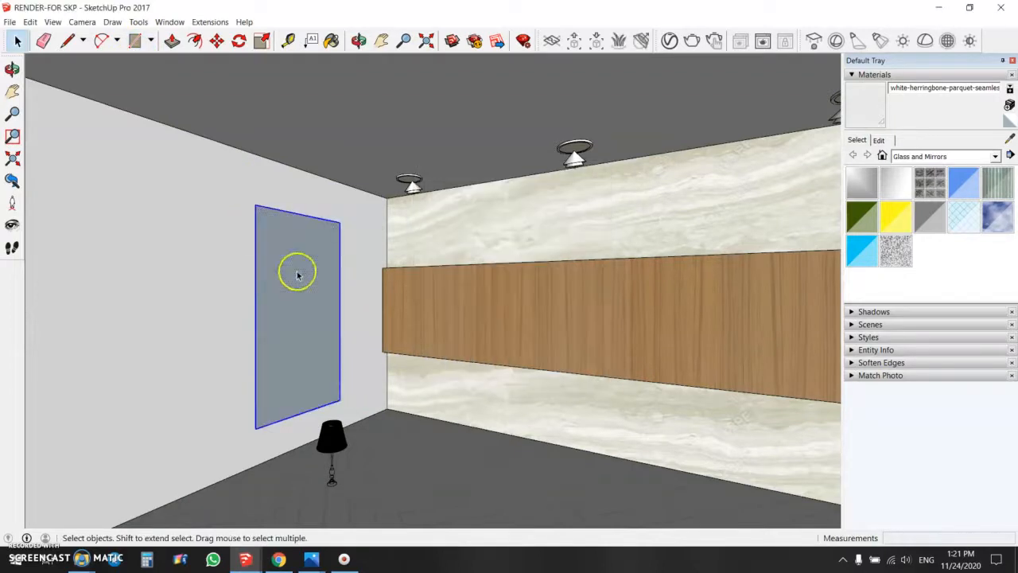
{"action": "double_click", "coordinate": [296, 273]}
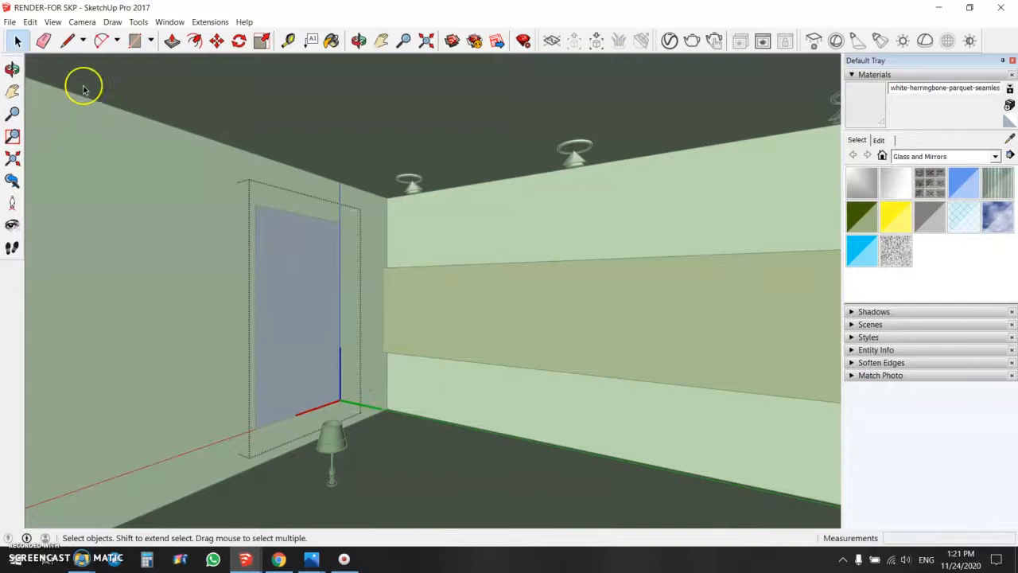
Offset the rectangle's outline inward and extrude the resulting border about 3 3/4" to form the window frame.
{"action": "left_click", "coordinate": [194, 41]}
{"action": "scroll", "coordinate": [289, 204], "scroll_direction": "up", "scroll_amount": 3}
{"action": "left_click", "coordinate": [265, 213]}
{"action": "left_click", "coordinate": [259, 223]}
{"action": "left_click", "coordinate": [171, 40]}
{"action": "scroll", "coordinate": [350, 286], "scroll_direction": "up", "scroll_amount": 2}
{"action": "left_click", "coordinate": [353, 287]}
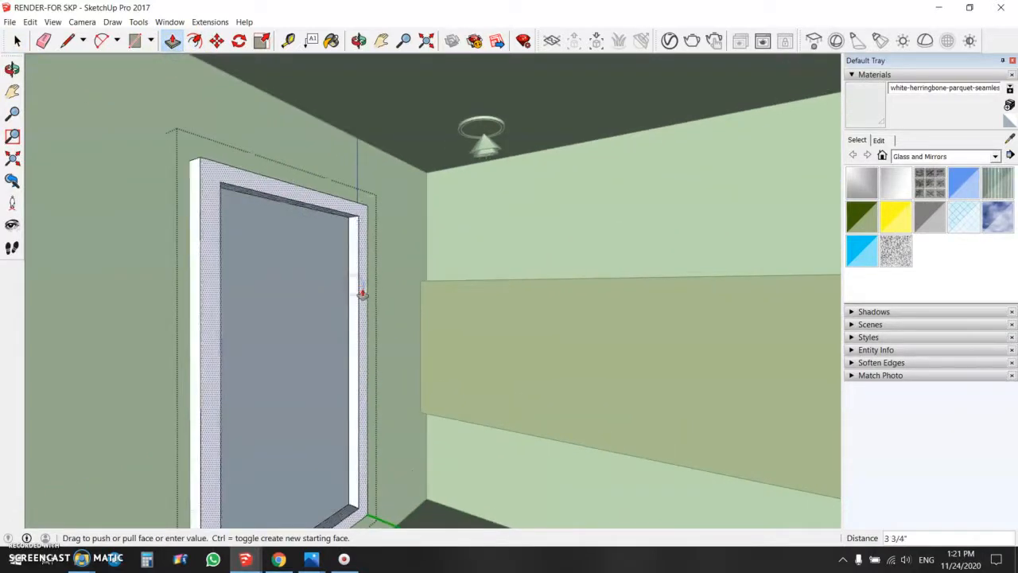
{"action": "left_click", "coordinate": [358, 291]}
Delete the face inside the window frame and close the component.
{"action": "key", "text": "space"}
{"action": "left_click", "coordinate": [311, 291]}
{"action": "key", "text": "Delete"}
{"action": "left_click", "coordinate": [370, 272]}
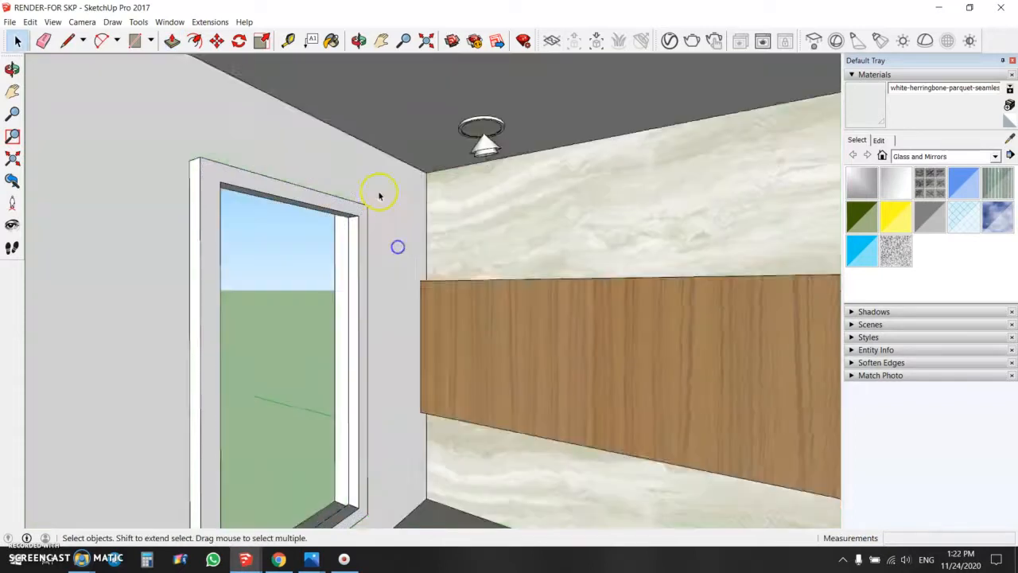
Move the window frame back into the depth of the wall opening.
{"action": "left_click", "coordinate": [377, 216]}
{"action": "scroll", "coordinate": [372, 521], "scroll_direction": "up", "scroll_amount": 3}
{"action": "key", "text": "m"}
{"action": "left_click", "coordinate": [374, 525]}
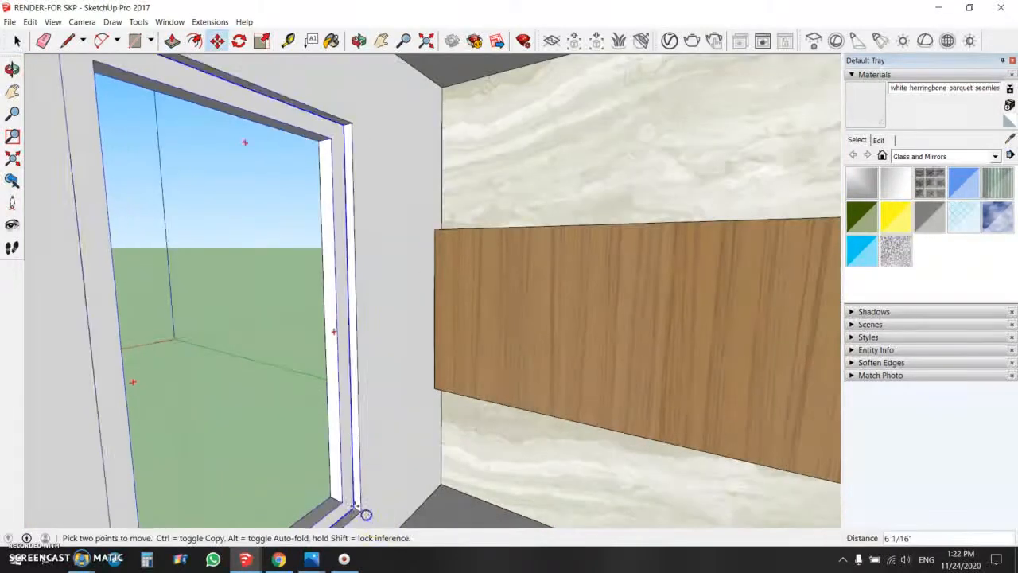
{"action": "left_click", "coordinate": [348, 506]}
{"action": "key", "text": "space"}
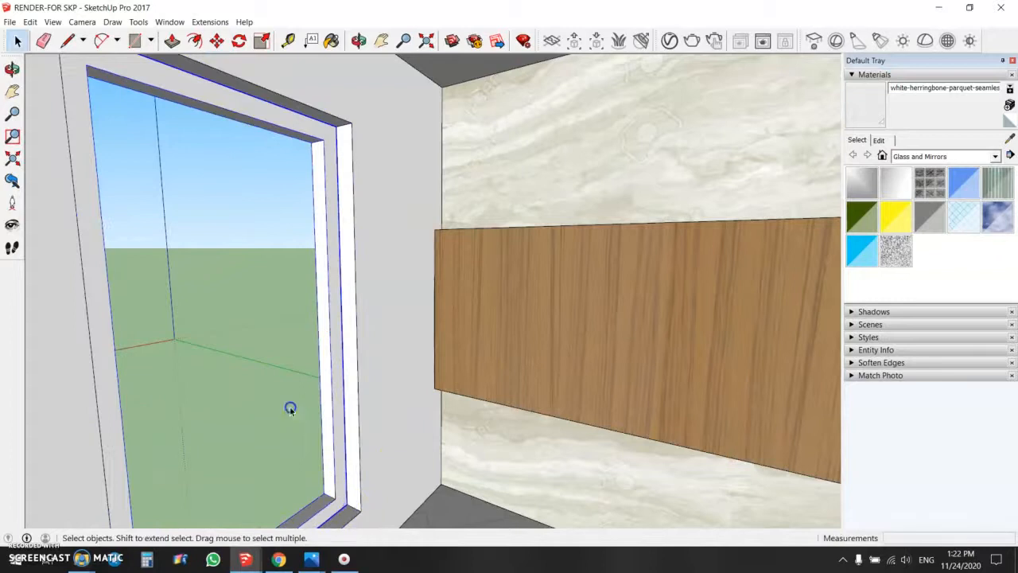
Sample the Cappuccino-Streaks-F848 wood from the wall panel and paint the window frame with it.
{"action": "scroll", "coordinate": [477, 227], "scroll_direction": "down", "scroll_amount": 2}
{"action": "left_click", "coordinate": [673, 251]}
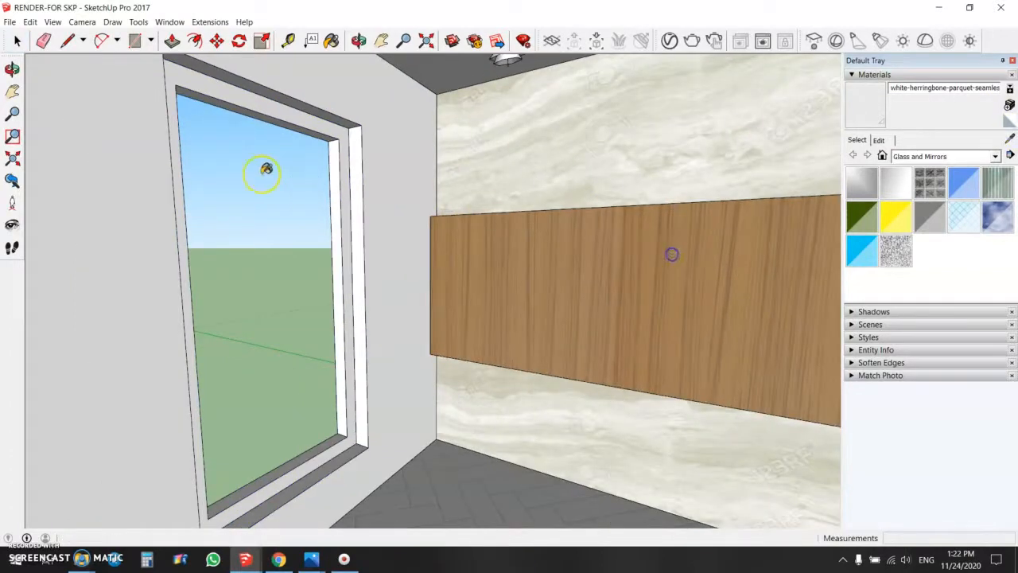
{"action": "left_click", "coordinate": [283, 196]}
{"action": "key", "text": "space"}
Draw a rectangle across the frame's inner opening, about 3' 1" by 6' 7", and open it as a component for editing.
{"action": "left_click", "coordinate": [134, 41]}
{"action": "left_click", "coordinate": [175, 84]}
{"action": "left_click", "coordinate": [347, 436]}
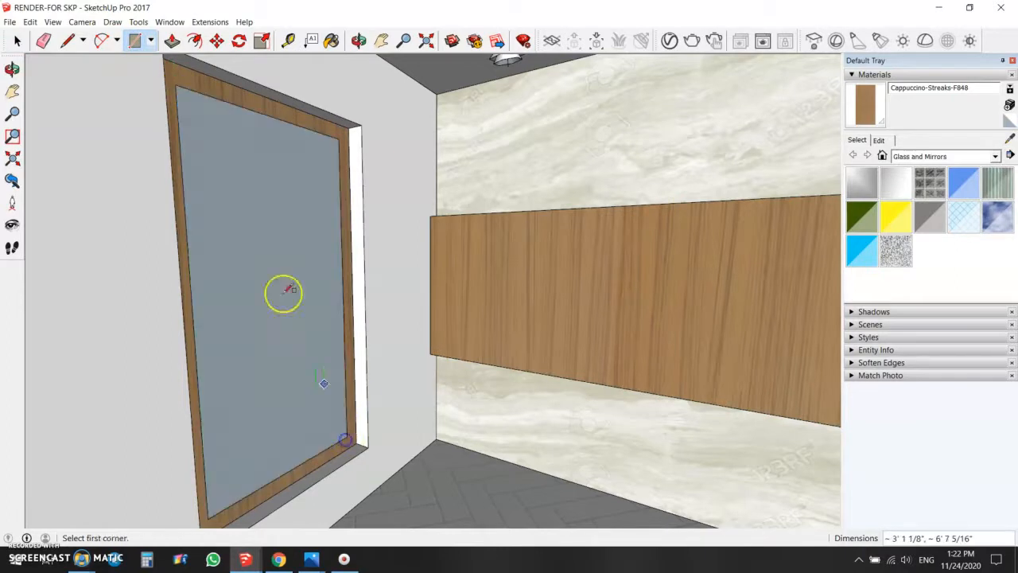
{"action": "key", "text": "space"}
{"action": "left_click", "coordinate": [264, 241]}
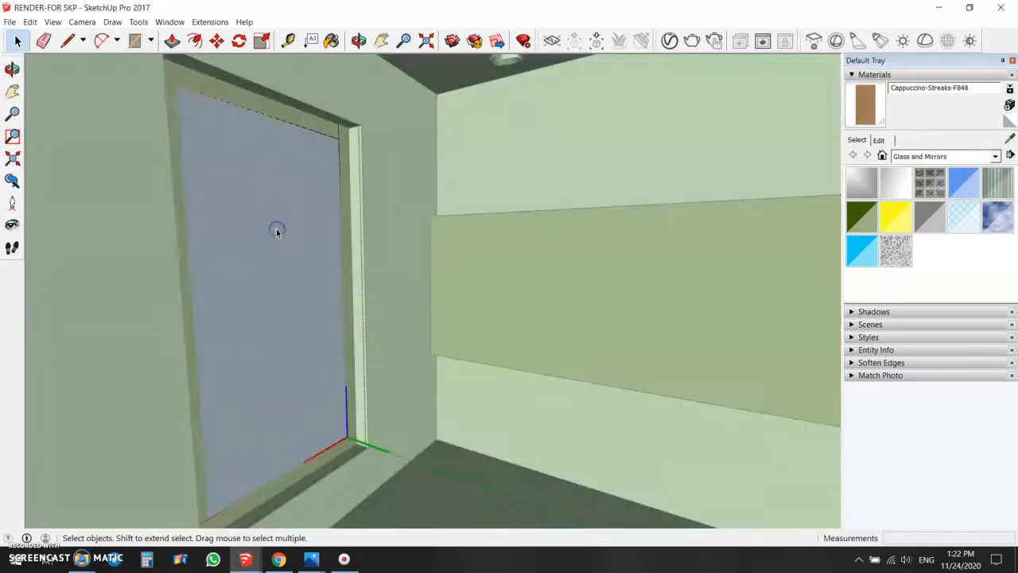
{"action": "key", "text": "p"}
{"action": "left_click", "coordinate": [281, 233]}
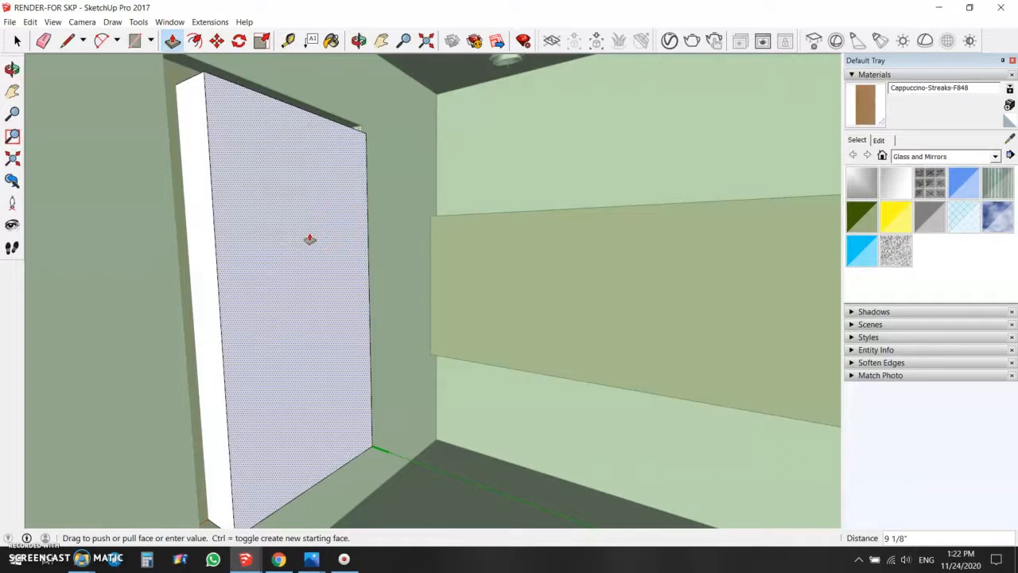
{"action": "left_click_drag", "start_coordinate": [322, 236], "coordinate": [318, 295]}
{"action": "key", "text": "space"}
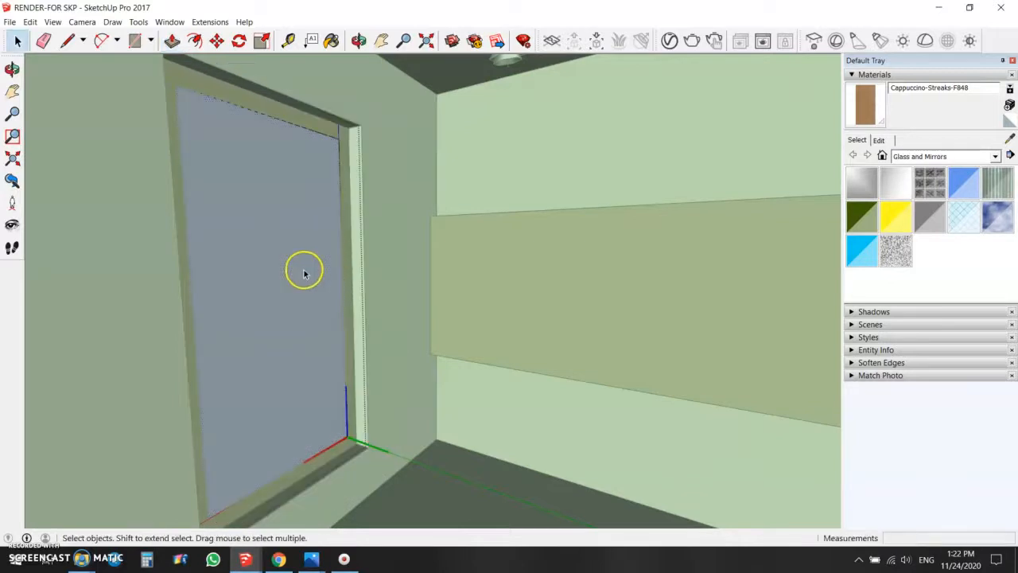
{"action": "left_click", "coordinate": [311, 201]}
{"action": "double_click", "coordinate": [311, 199]}
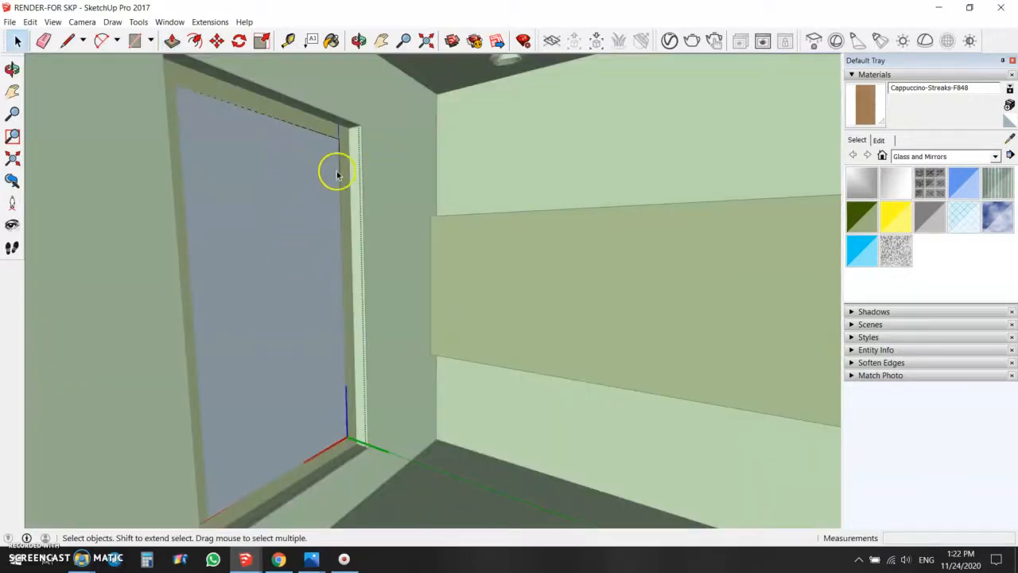
{"action": "key", "text": "Escape"}
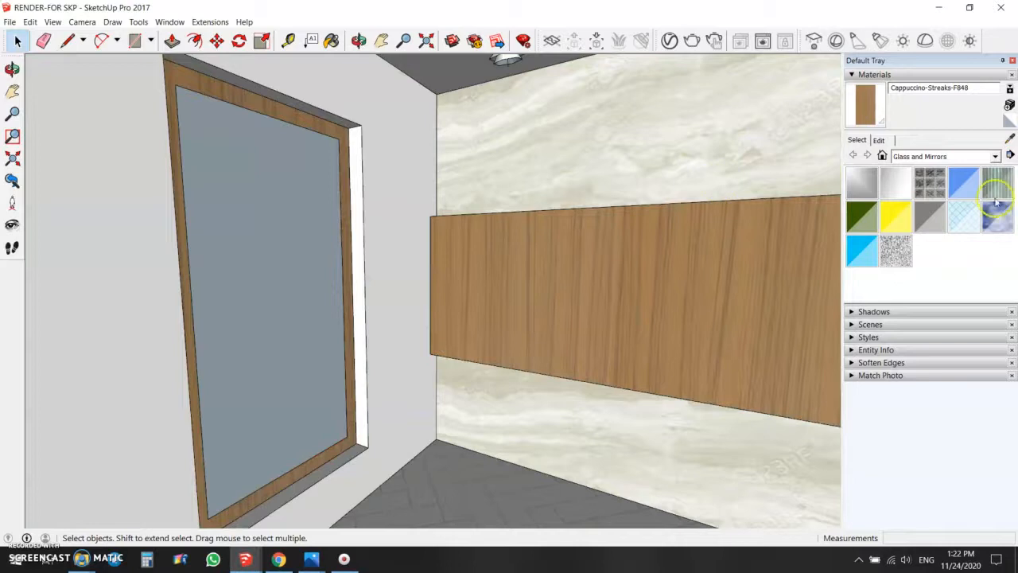
Paint the window pane with Translucent Glass Blue.
{"action": "left_click", "coordinate": [964, 181]}
{"action": "left_click", "coordinate": [318, 212]}
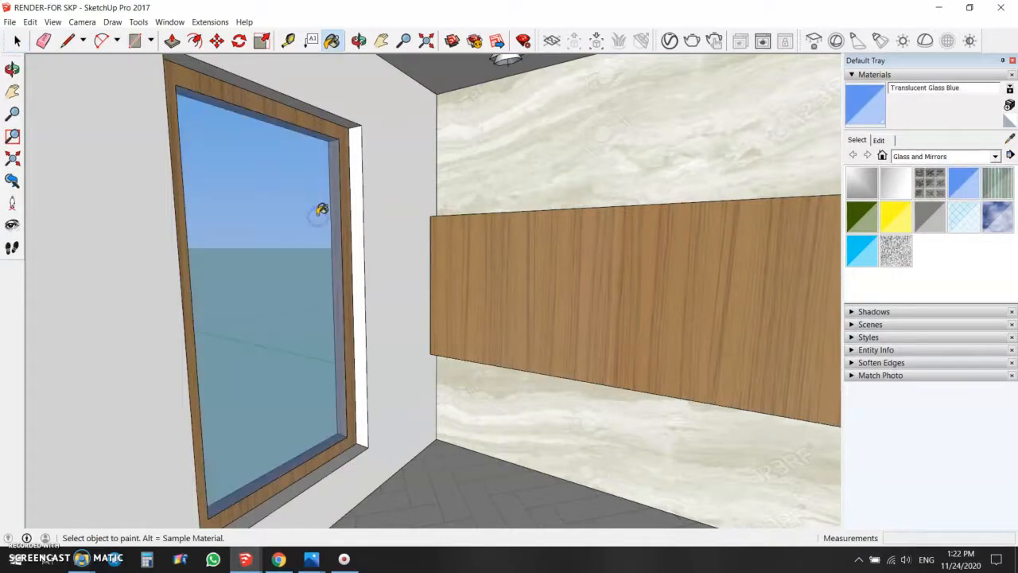
{"action": "key", "text": "space"}
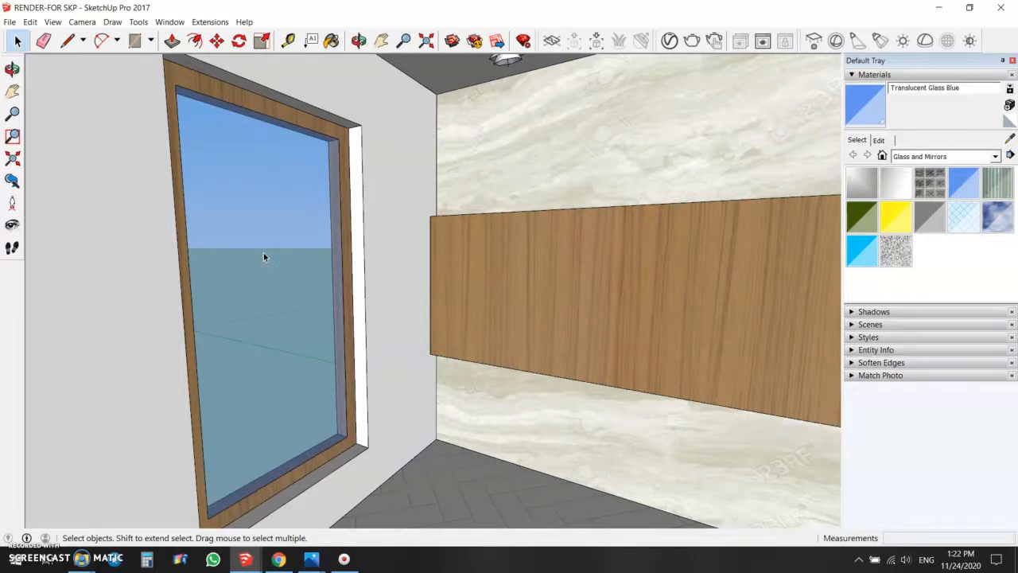
Open the glass pane component, extrude its face .25" and close the component.
{"action": "double_click", "coordinate": [199, 119]}
{"action": "key", "text": "p"}
{"action": "left_click", "coordinate": [319, 224]}
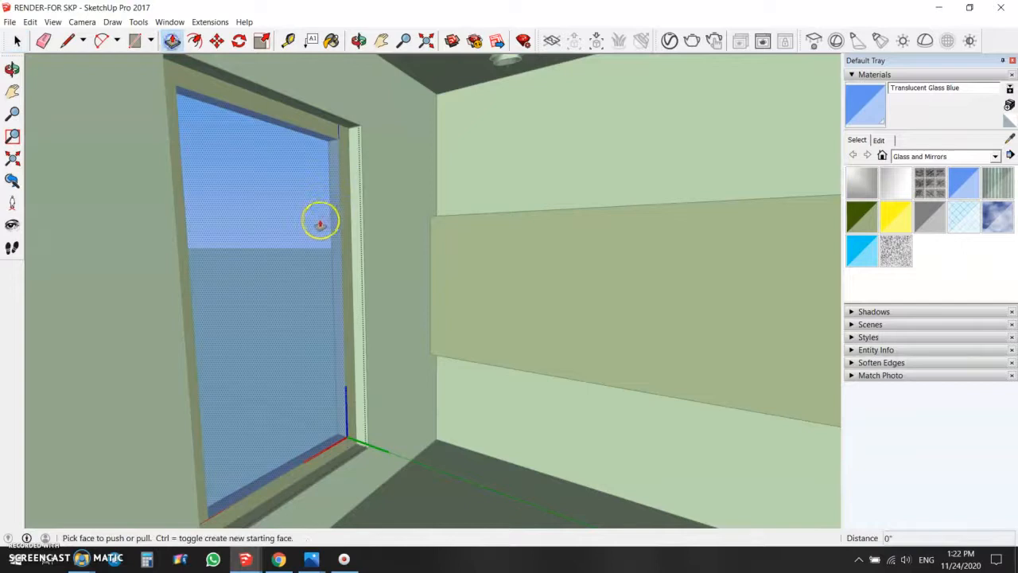
{"action": "left_click", "coordinate": [315, 221]}
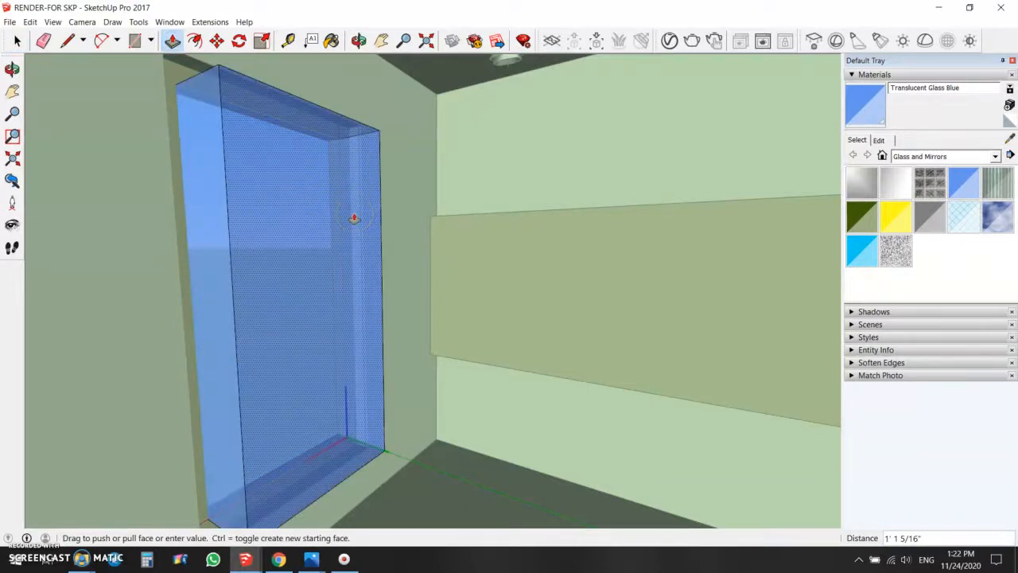
{"action": "type", "text": ".25"}
{"action": "key", "text": "Return"}
{"action": "key", "text": "space"}
{"action": "left_click", "coordinate": [354, 217]}
Move the glass pane back from the front edge into the depth of the wooden frame.
{"action": "left_click", "coordinate": [283, 261]}
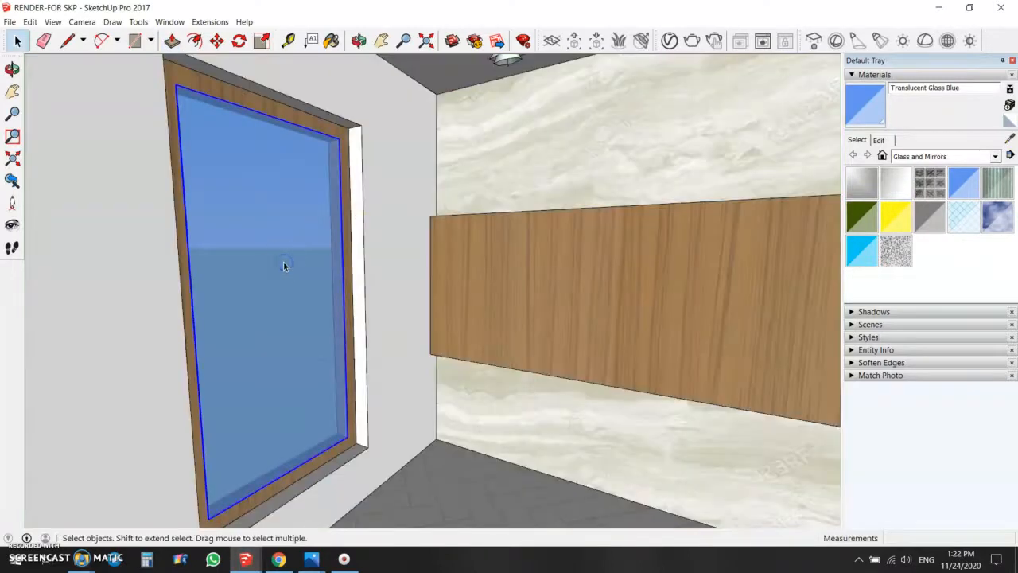
{"action": "key", "text": "m"}
{"action": "scroll", "coordinate": [338, 430], "scroll_direction": "up", "scroll_amount": 6}
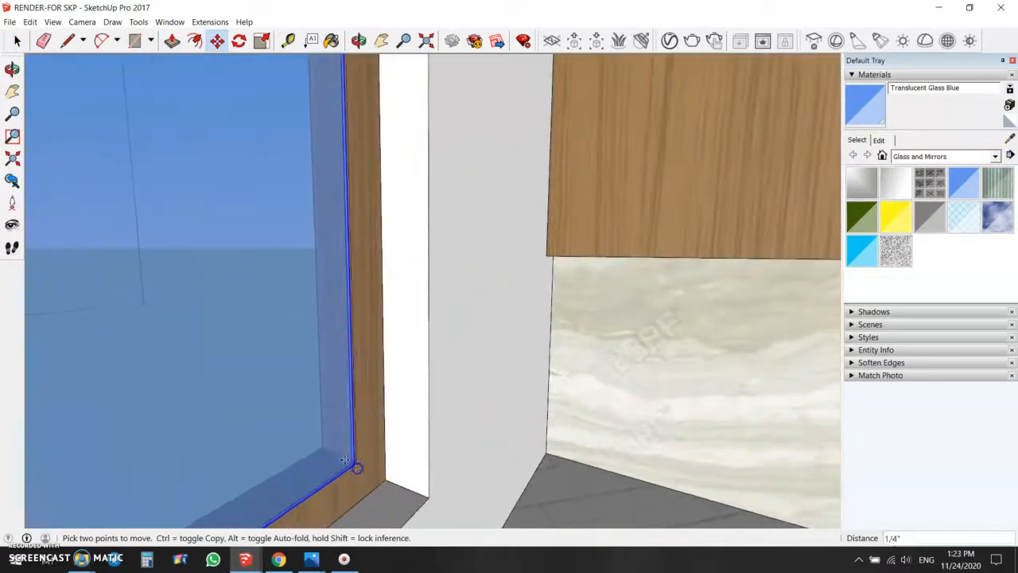
{"action": "key", "text": "space"}
{"action": "scroll", "coordinate": [469, 350], "scroll_direction": "down", "scroll_amount": 8}
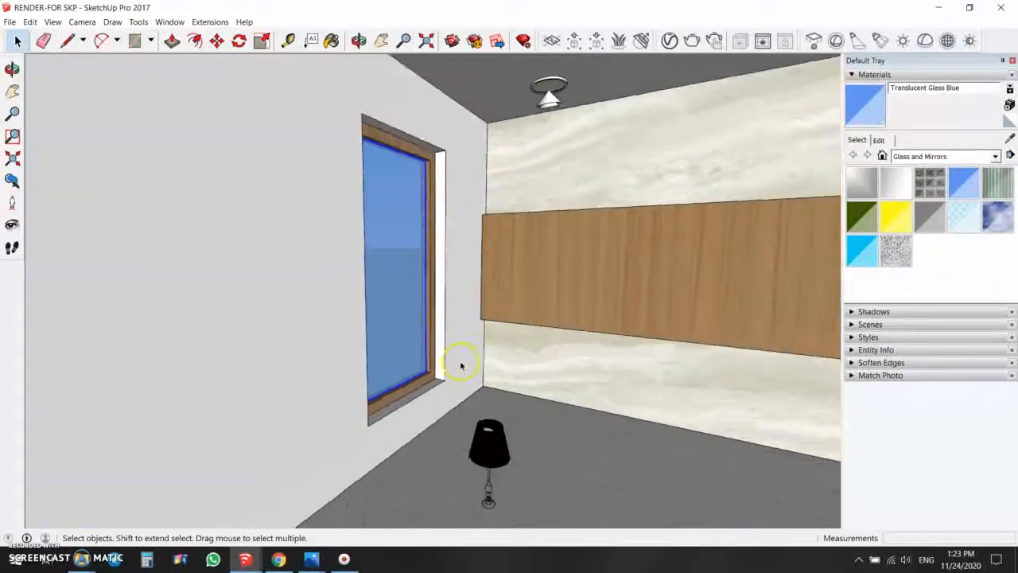
Open the V-Ray Asset Editor, clear of the window, and select the pane's face inside its component.
{"action": "scroll", "coordinate": [446, 222], "scroll_direction": "up", "scroll_amount": 5}
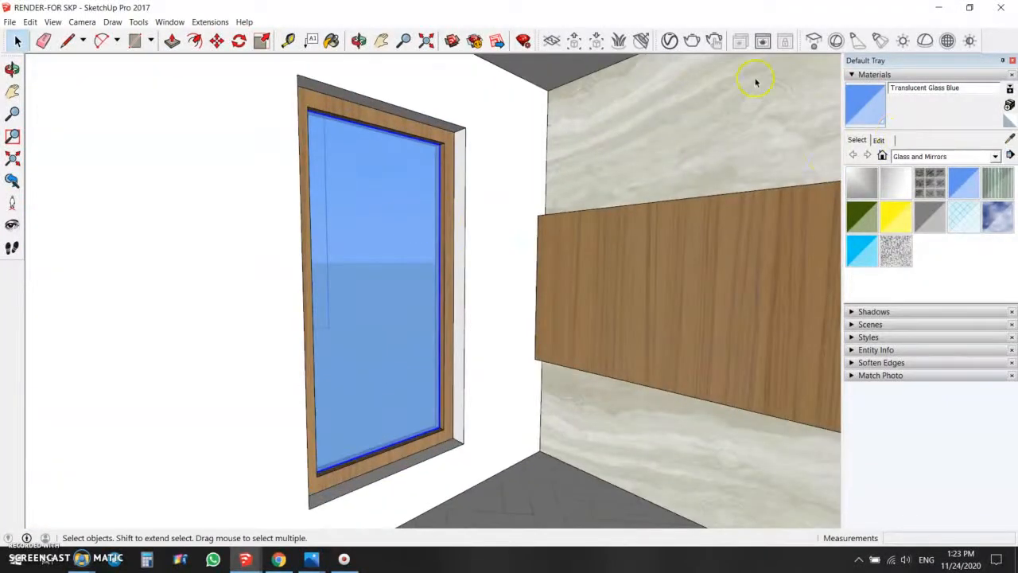
{"action": "left_click", "coordinate": [669, 39]}
{"action": "left_click_drag", "start_coordinate": [288, 119], "coordinate": [613, 119]}
{"action": "double_click", "coordinate": [407, 220]}
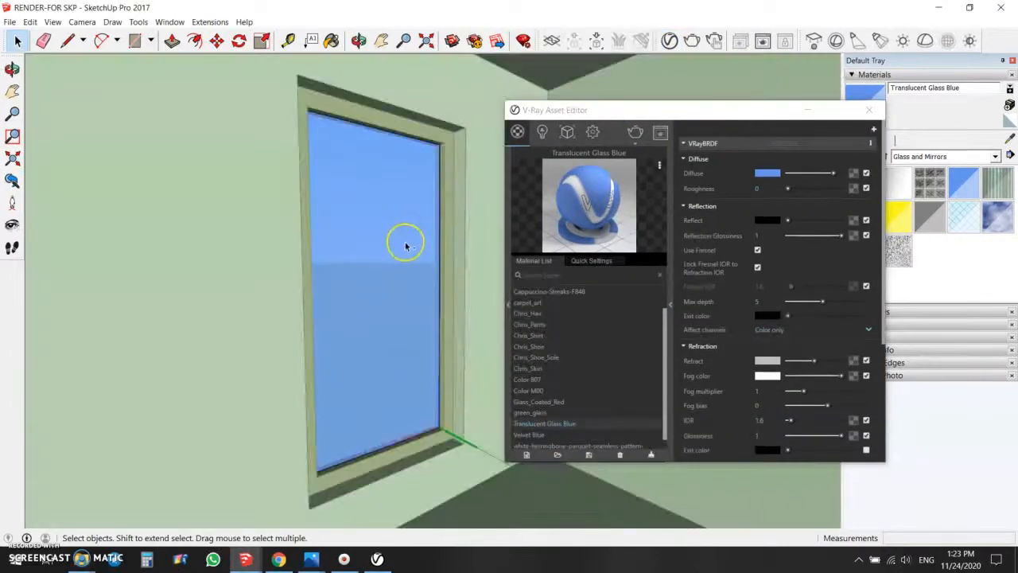
{"action": "left_click", "coordinate": [406, 247]}
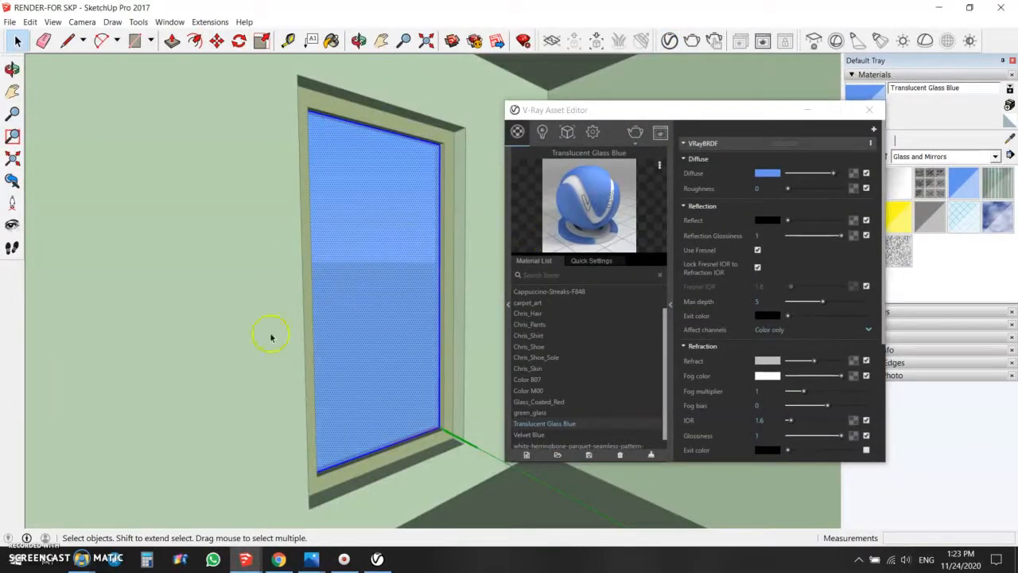
Add the Glass material from V-Ray's Glass library to the scene, apply it to the selected pane face and close the editor.
{"action": "left_click", "coordinate": [509, 305]}
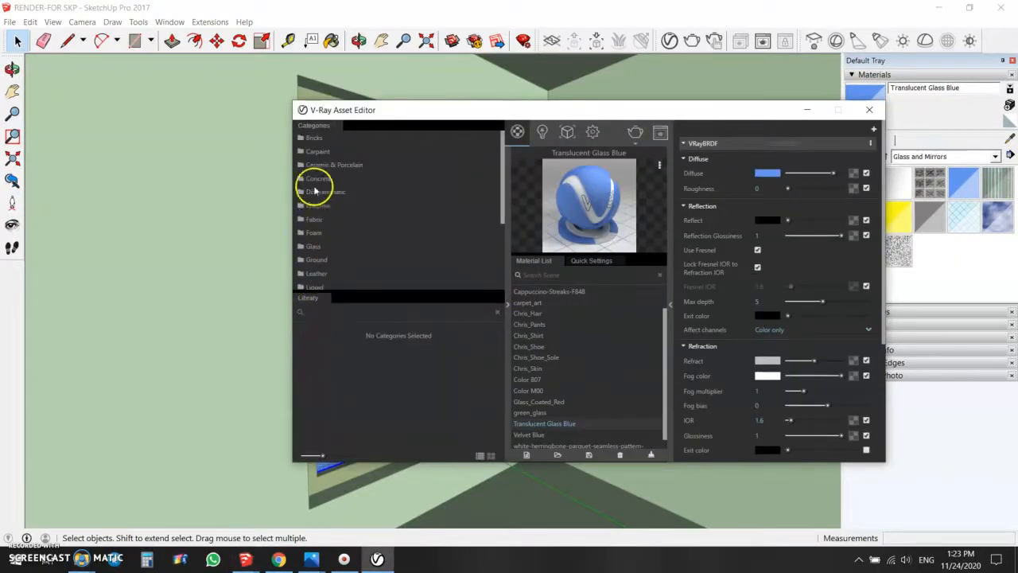
{"action": "left_click", "coordinate": [313, 248]}
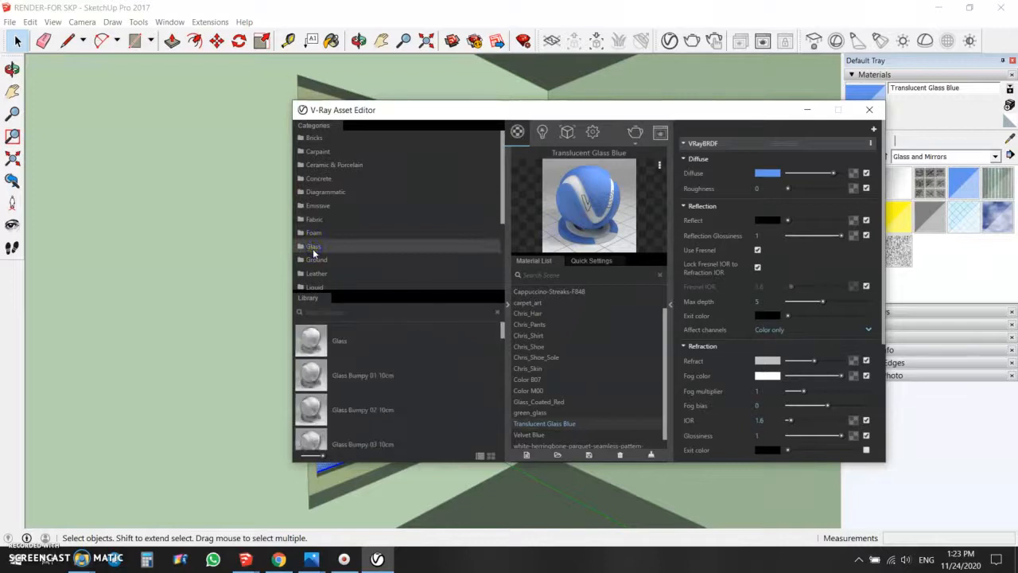
{"action": "left_click_drag", "start_coordinate": [314, 340], "coordinate": [527, 337]}
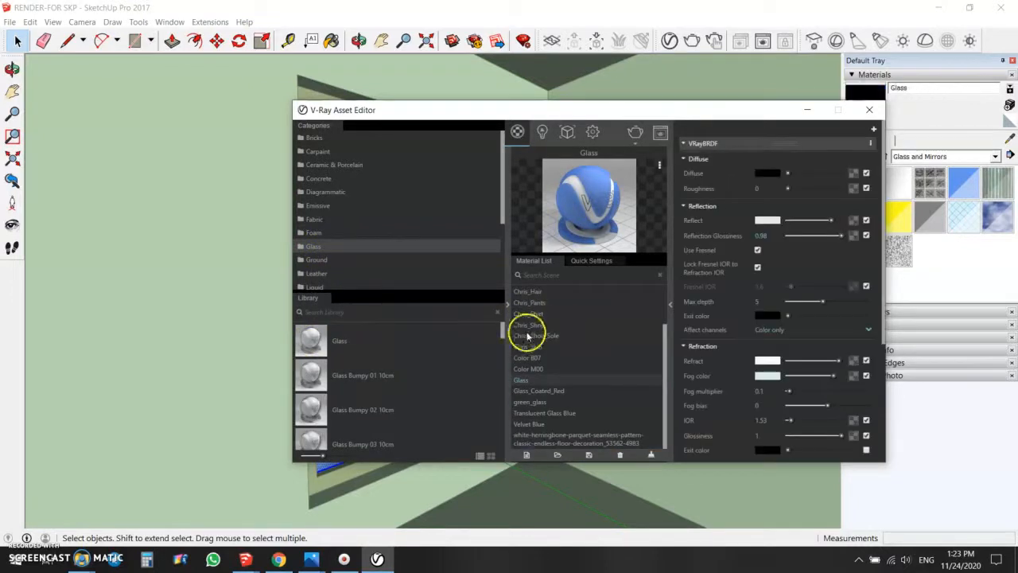
{"action": "right_click", "coordinate": [525, 382]}
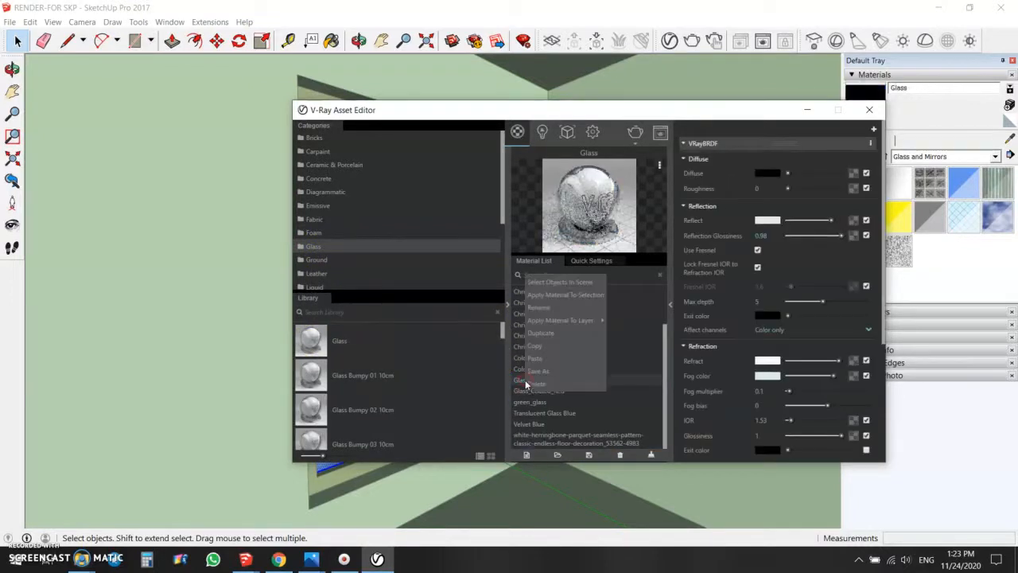
{"action": "left_click", "coordinate": [573, 295]}
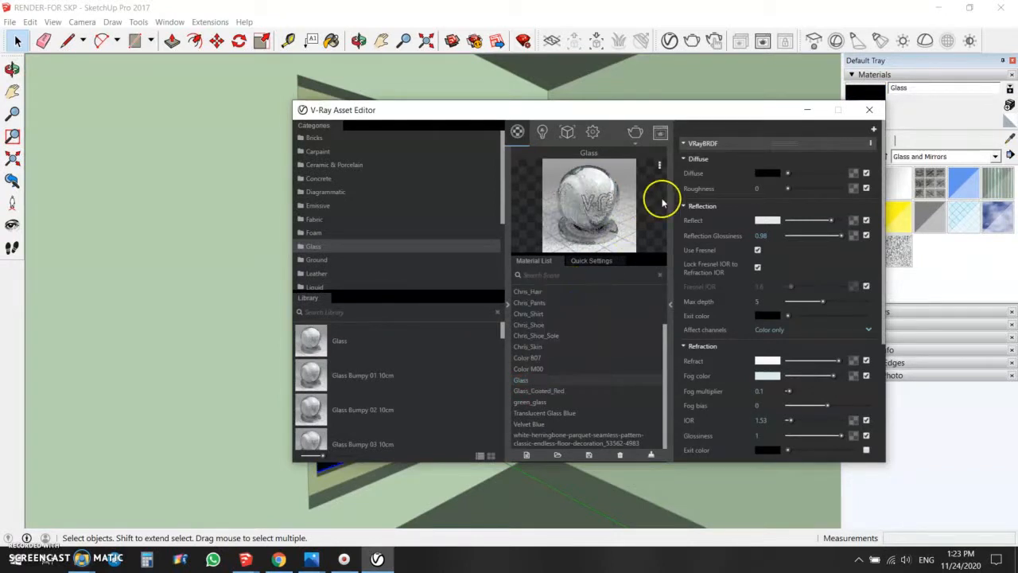
{"action": "left_click", "coordinate": [869, 109]}
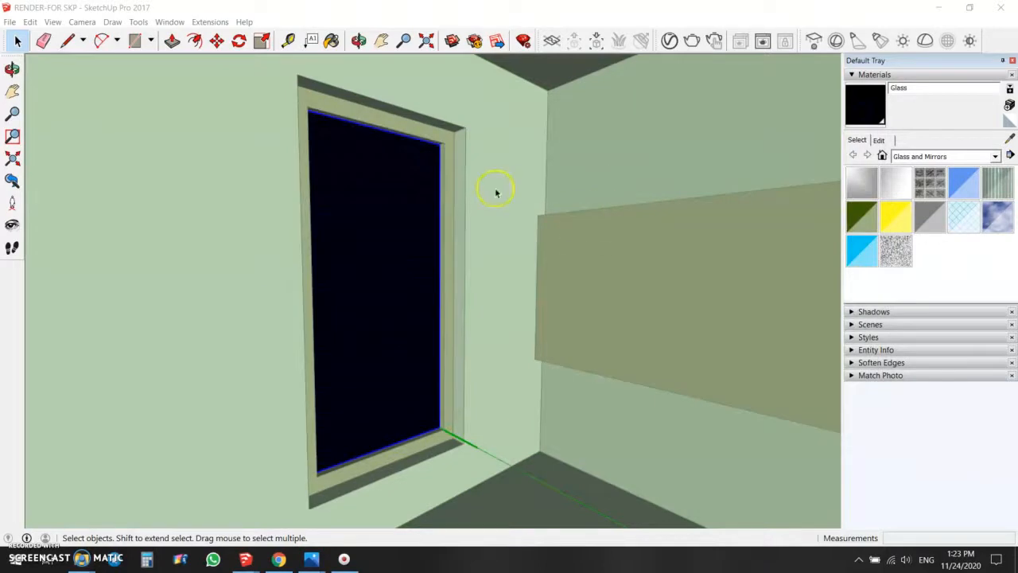
Close the glass pane component and switch from the material settings to the shadow settings.
{"action": "middle_click_drag", "start_coordinate": [479, 243], "coordinate": [232, 230]}
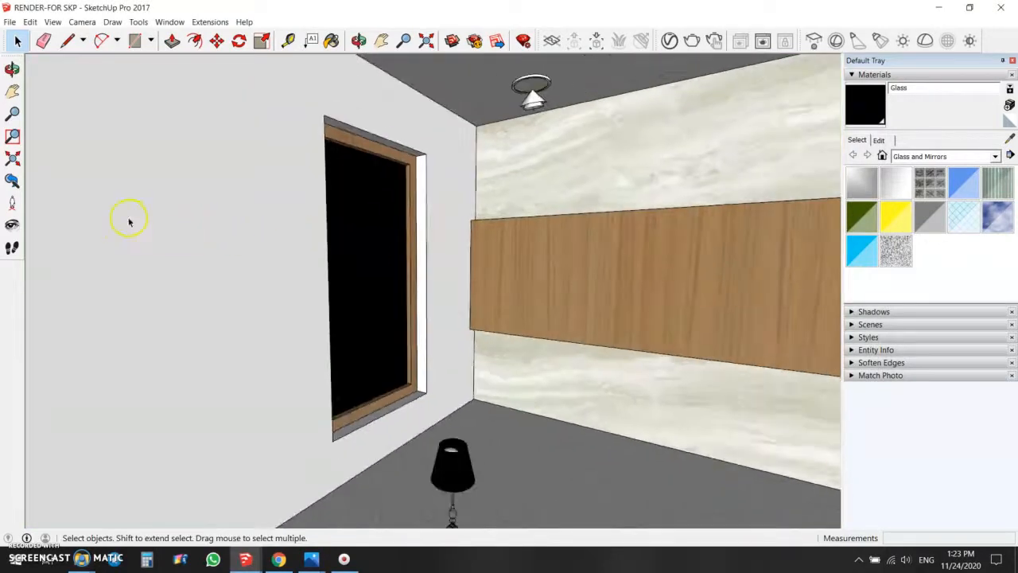
{"action": "scroll", "coordinate": [167, 211], "scroll_direction": "down", "scroll_amount": 3}
{"action": "scroll", "coordinate": [527, 276], "scroll_direction": "up", "scroll_amount": 2}
{"action": "middle_click_drag", "start_coordinate": [505, 340], "coordinate": [436, 287]}
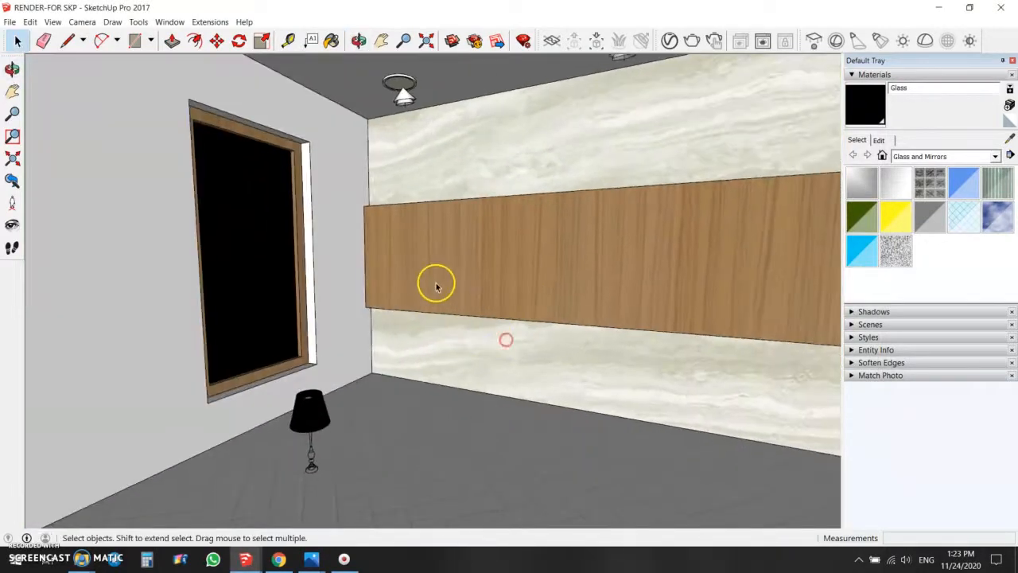
{"action": "left_click", "coordinate": [900, 76]}
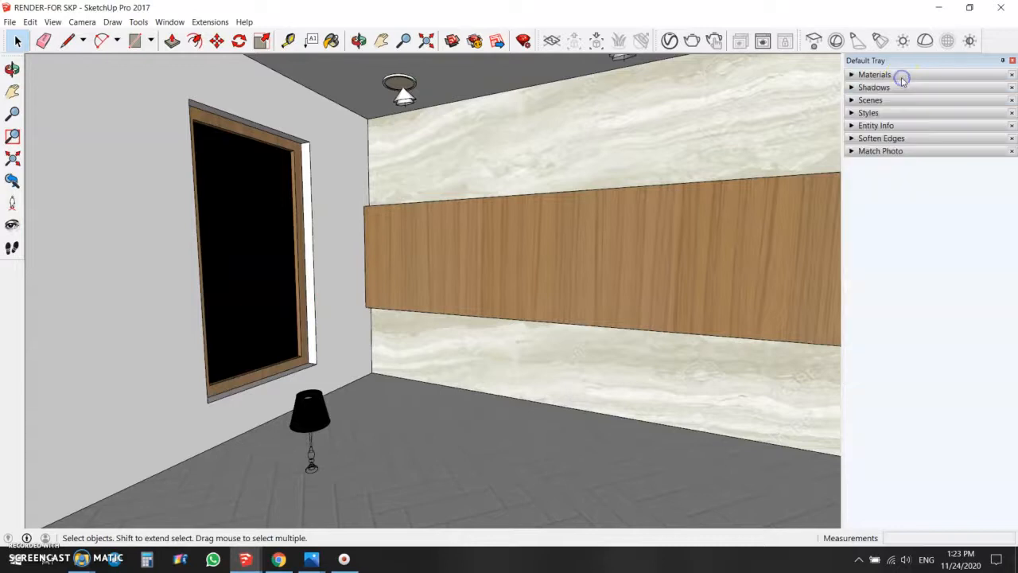
{"action": "left_click", "coordinate": [884, 88]}
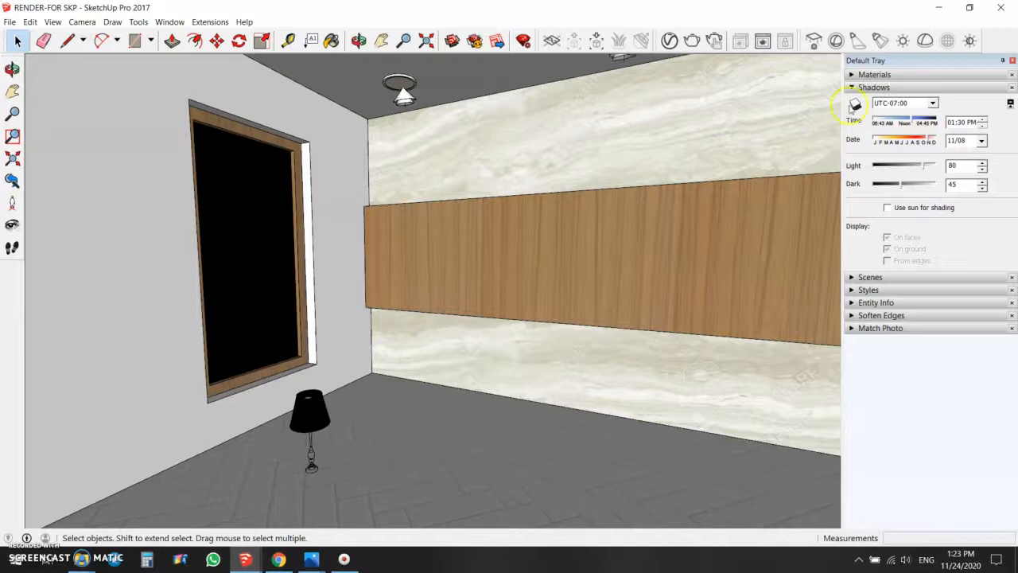
Set the model's manual geo-location in Model Info to USA, Boulder (CO).
{"action": "left_click", "coordinate": [169, 21]}
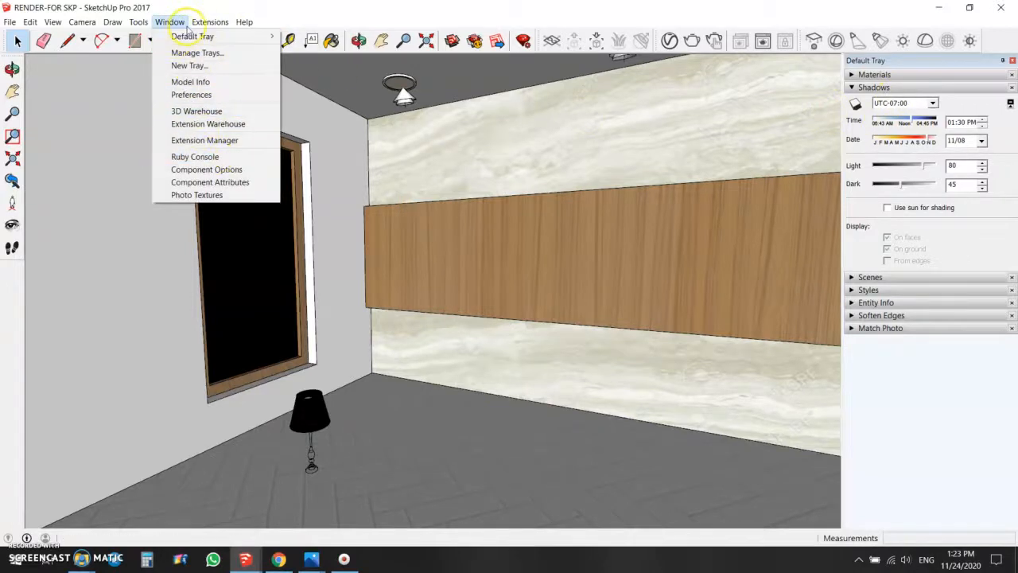
{"action": "left_click", "coordinate": [191, 82]}
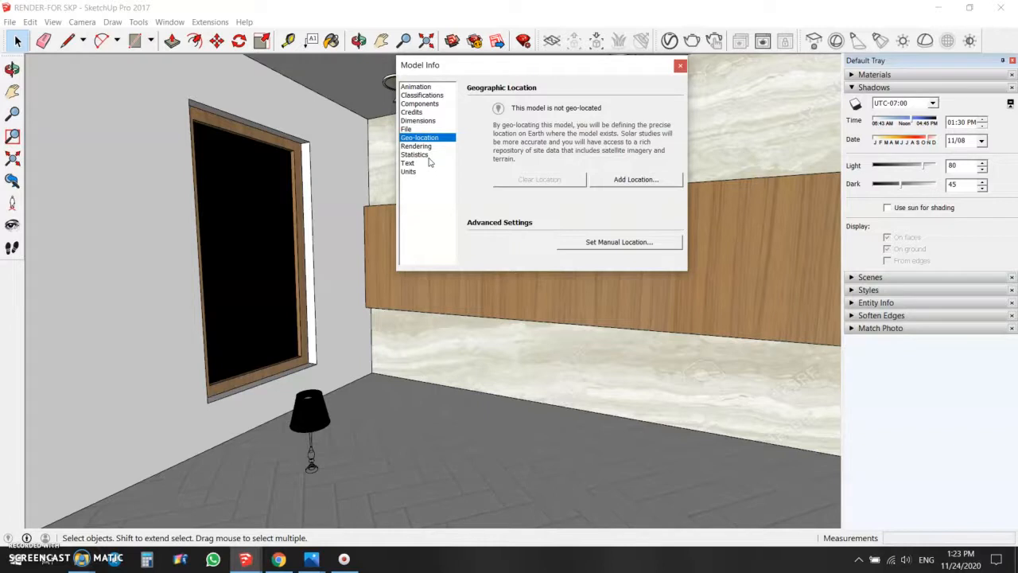
{"action": "left_click", "coordinate": [430, 168]}
{"action": "left_click", "coordinate": [620, 242]}
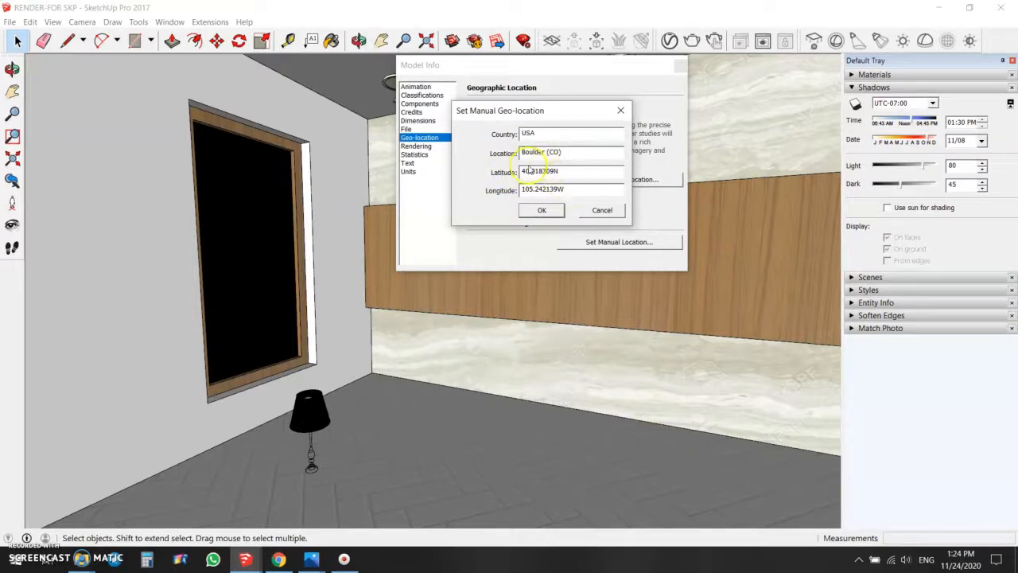
{"action": "left_click", "coordinate": [542, 212]}
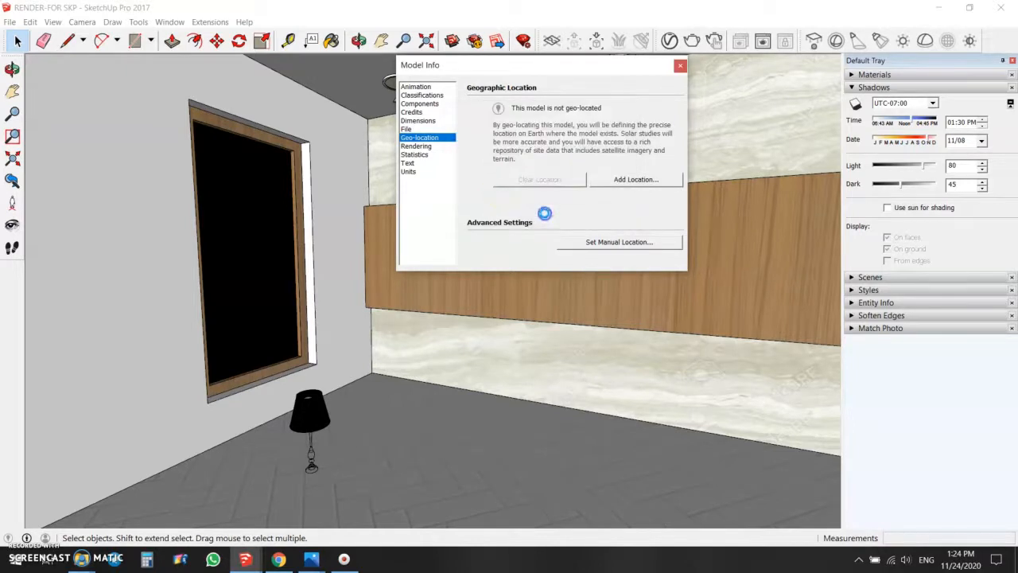
With the shadows displayed, set the sun to 11:33 AM on 04/26 and Dark to 59, and hide the shadows again.
{"action": "left_click", "coordinate": [681, 66]}
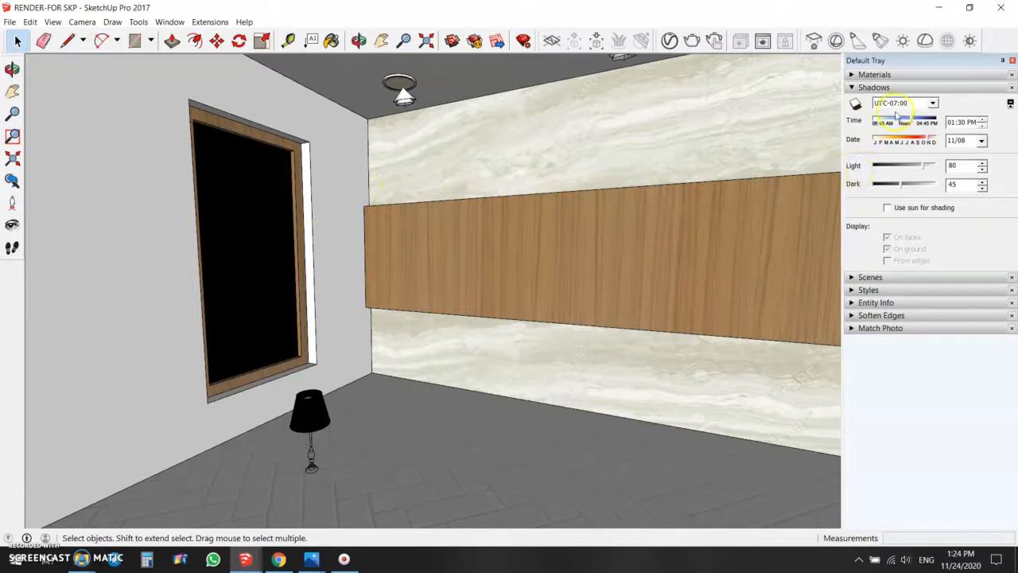
{"action": "left_click", "coordinate": [855, 104]}
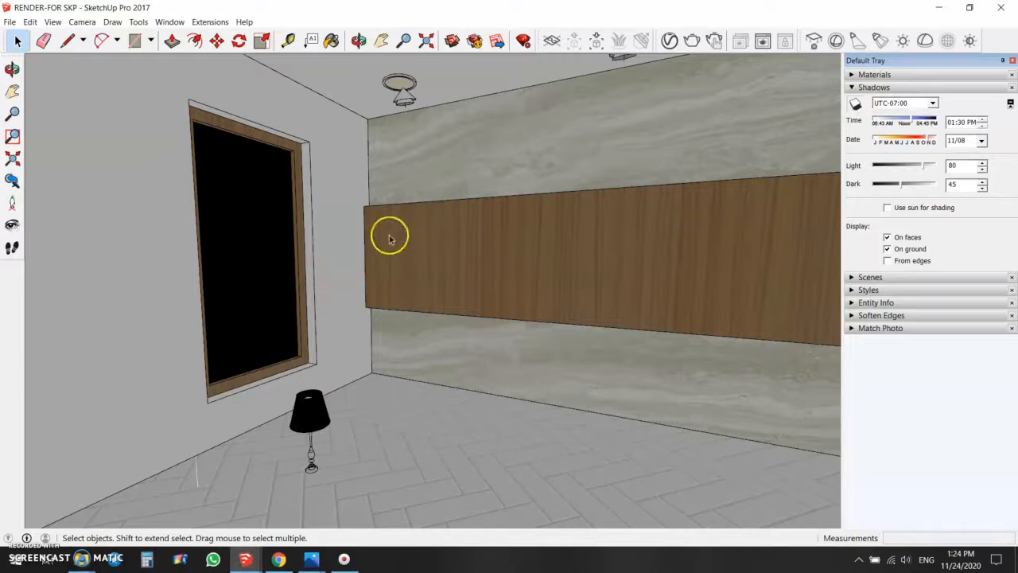
{"action": "left_click_drag", "start_coordinate": [902, 140], "coordinate": [889, 142]}
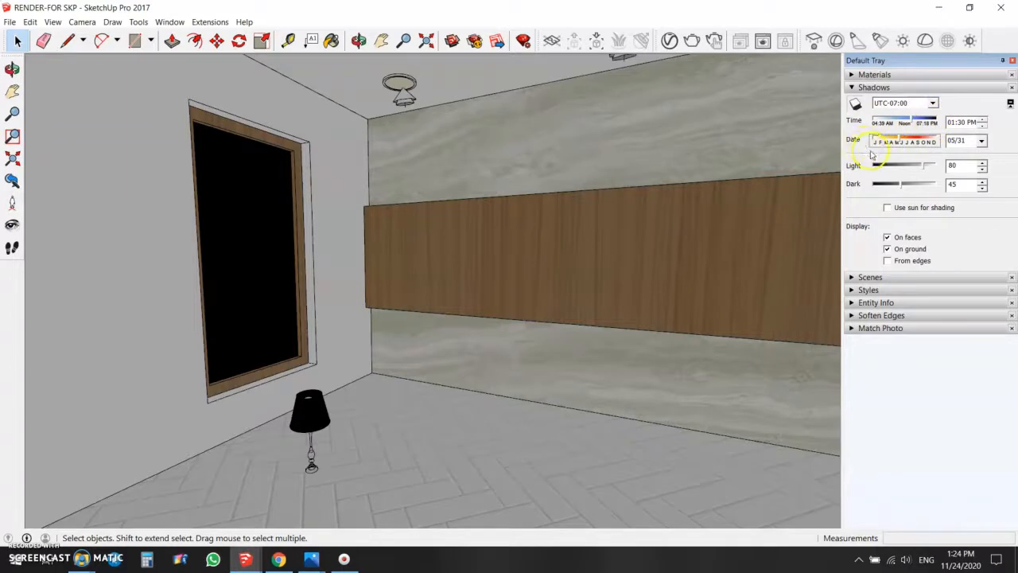
{"action": "left_click_drag", "start_coordinate": [905, 144], "coordinate": [901, 121]}
{"action": "left_click", "coordinate": [913, 187]}
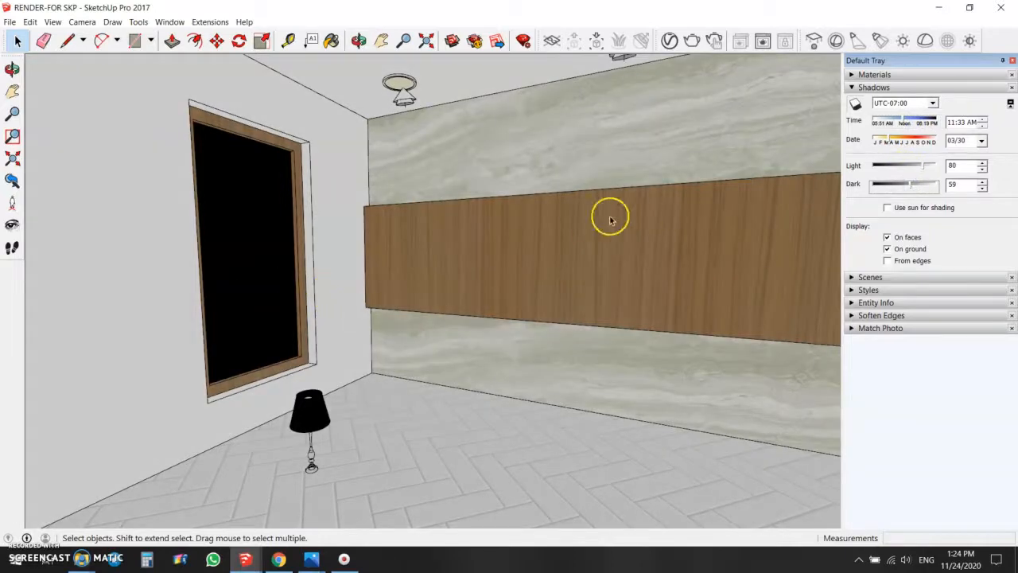
{"action": "left_click", "coordinate": [898, 141]}
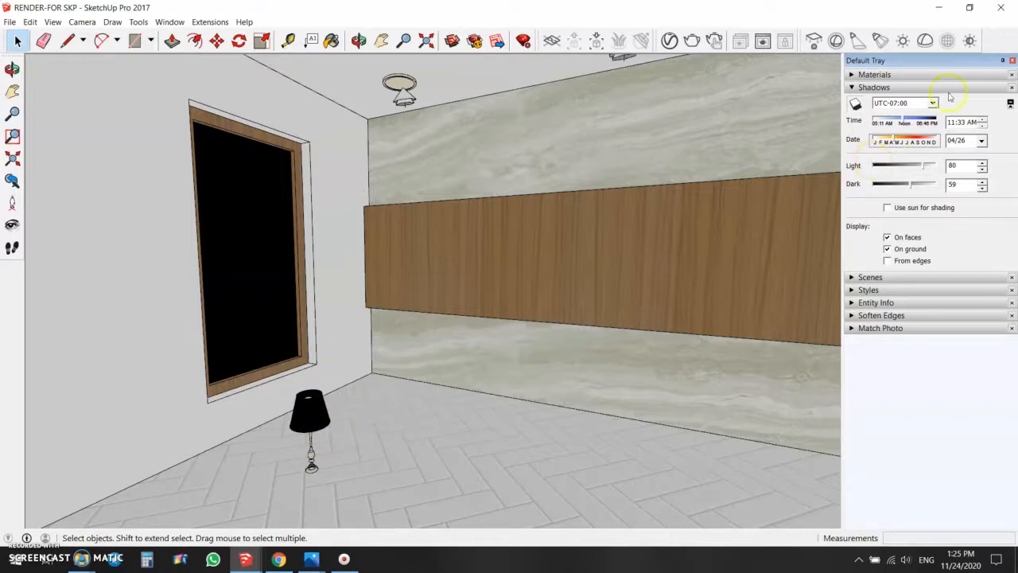
{"action": "left_click", "coordinate": [856, 103]}
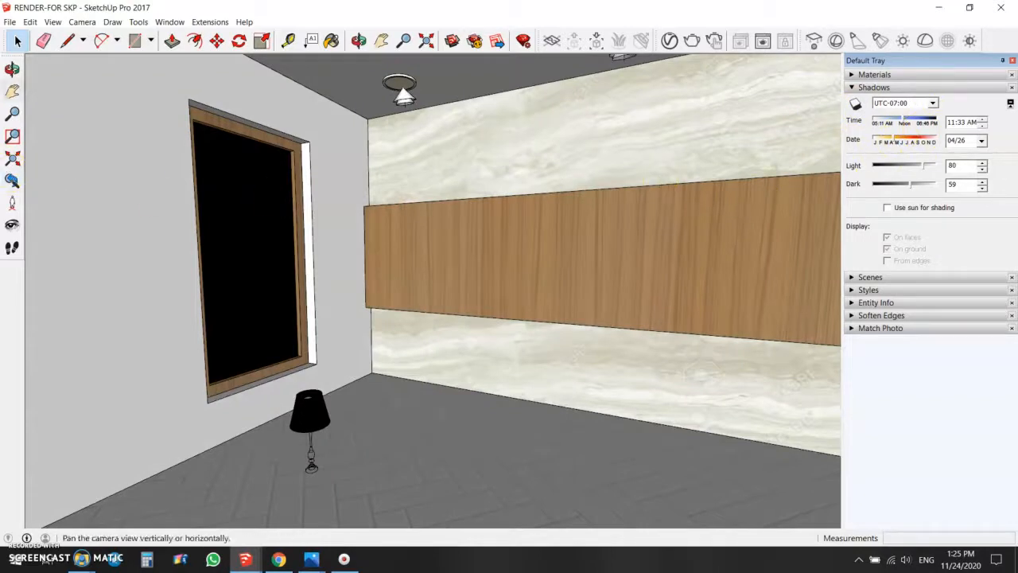
Run a V-Ray test render of the window corner, stop it once the lighting shows, and close the frame buffer.
{"action": "left_click", "coordinate": [693, 45]}
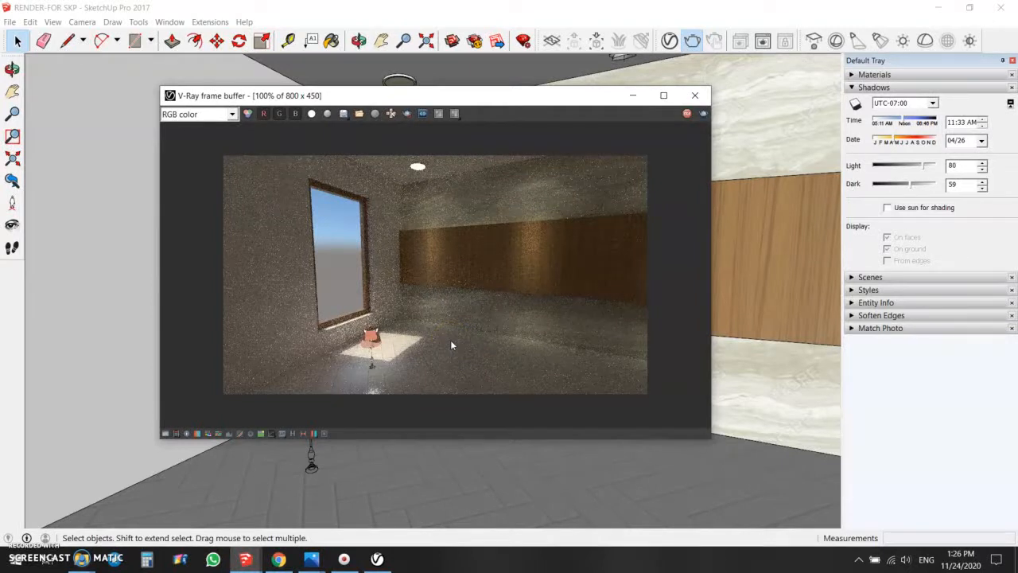
{"action": "left_click", "coordinate": [687, 115]}
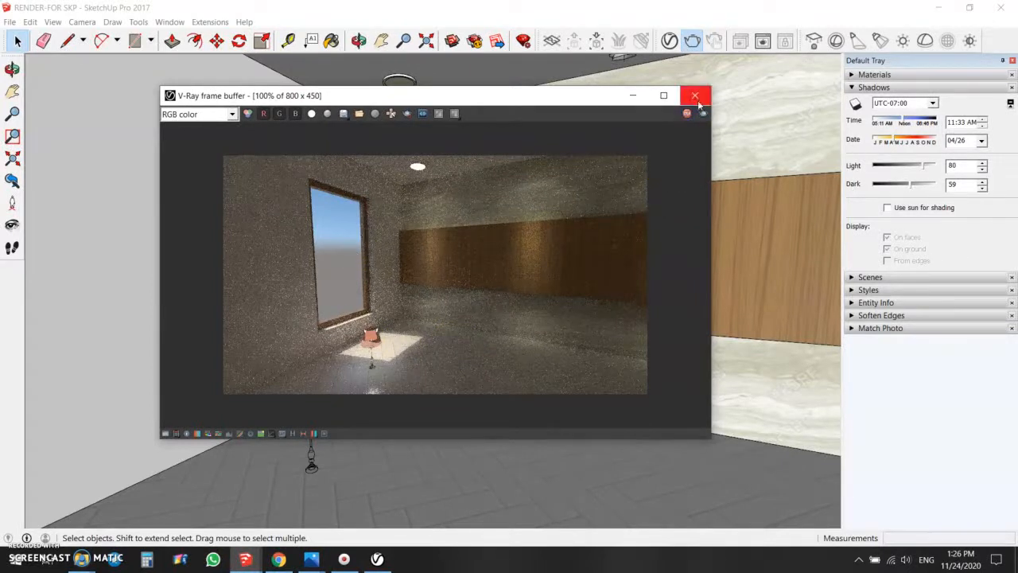
{"action": "left_click", "coordinate": [695, 96]}
{"action": "left_click", "coordinate": [586, 178]}
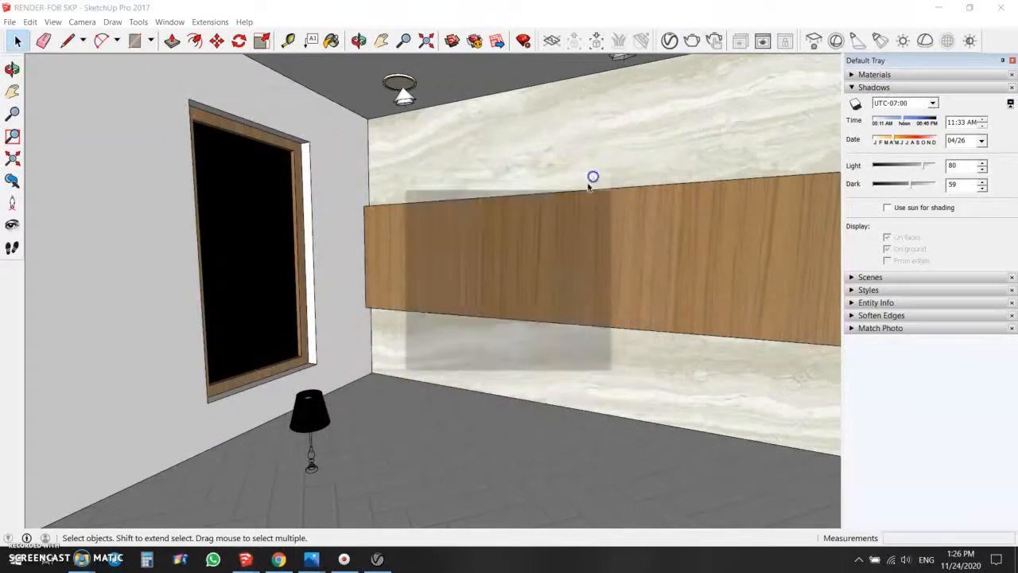
In the V-Ray render settings, turn off Progressive rendering and set the quality to High.
{"action": "middle_click_drag", "start_coordinate": [379, 265], "coordinate": [250, 286]}
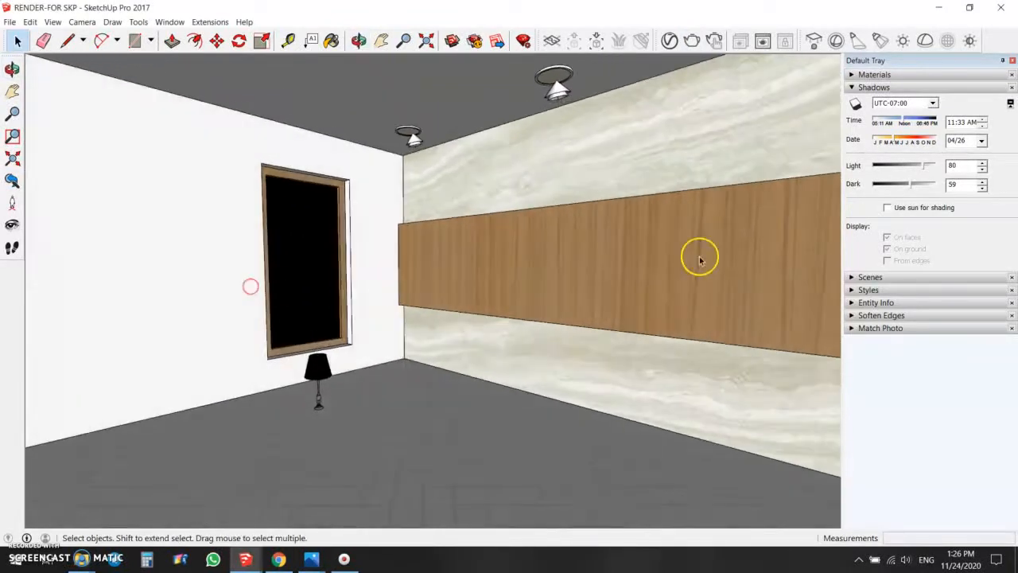
{"action": "scroll", "coordinate": [700, 257], "scroll_direction": "up", "scroll_amount": 1}
{"action": "scroll", "coordinate": [311, 307], "scroll_direction": "down", "scroll_amount": 1}
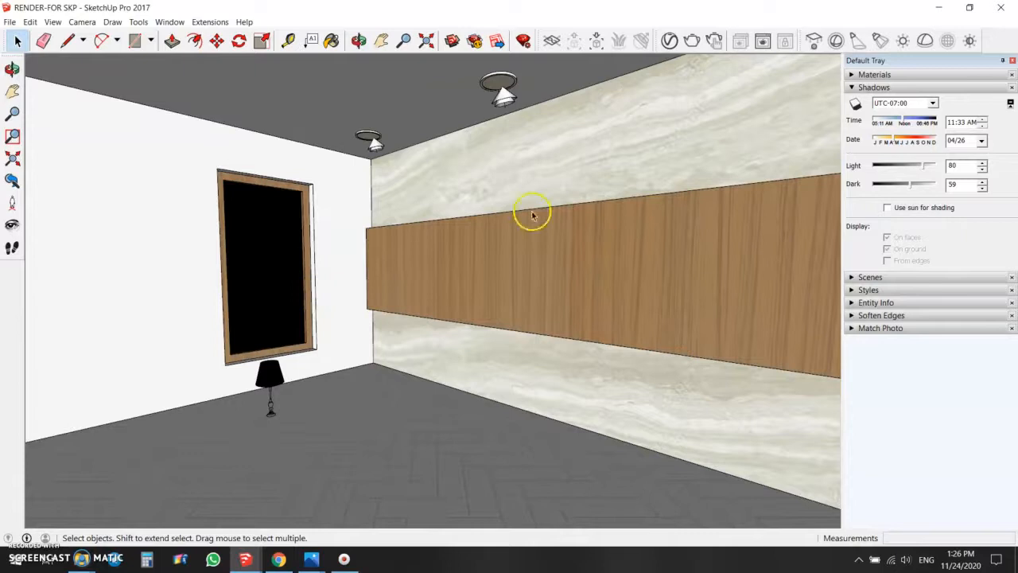
{"action": "middle_click_drag", "start_coordinate": [464, 312], "coordinate": [627, 313]}
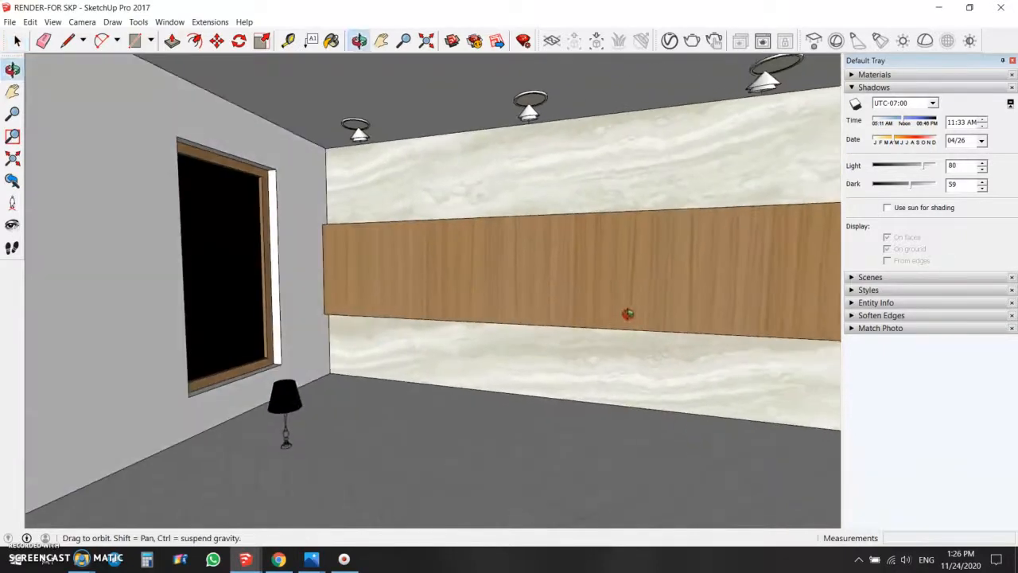
{"action": "scroll", "coordinate": [678, 298], "scroll_direction": "up", "scroll_amount": 1}
{"action": "scroll", "coordinate": [384, 320], "scroll_direction": "down", "scroll_amount": 1}
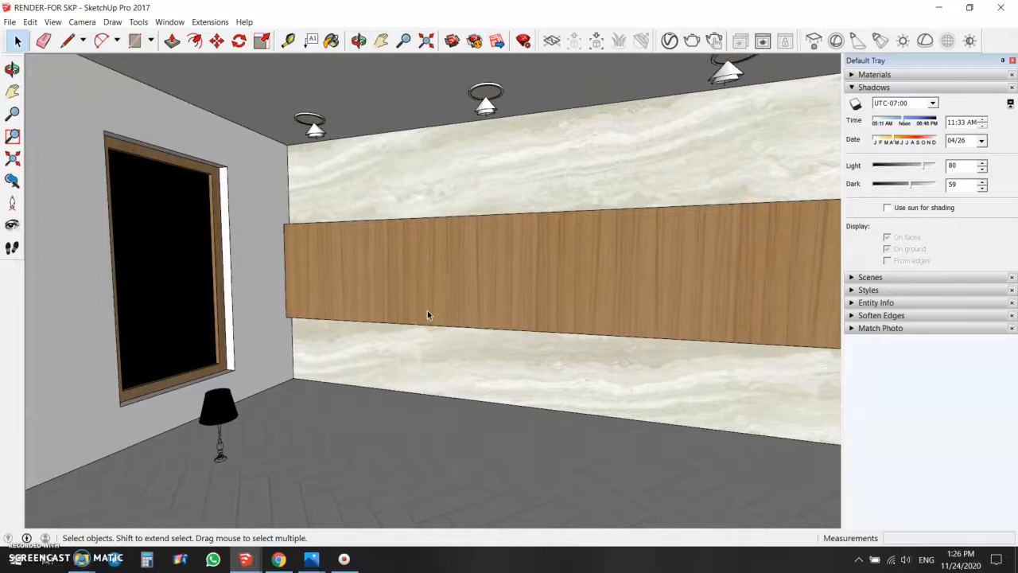
{"action": "left_click", "coordinate": [669, 41]}
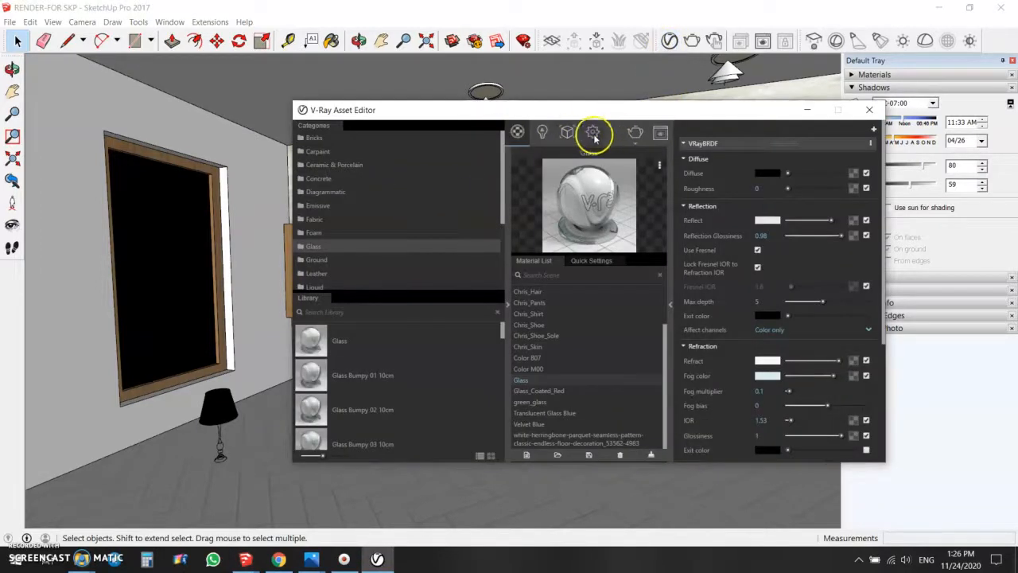
{"action": "left_click", "coordinate": [594, 133]}
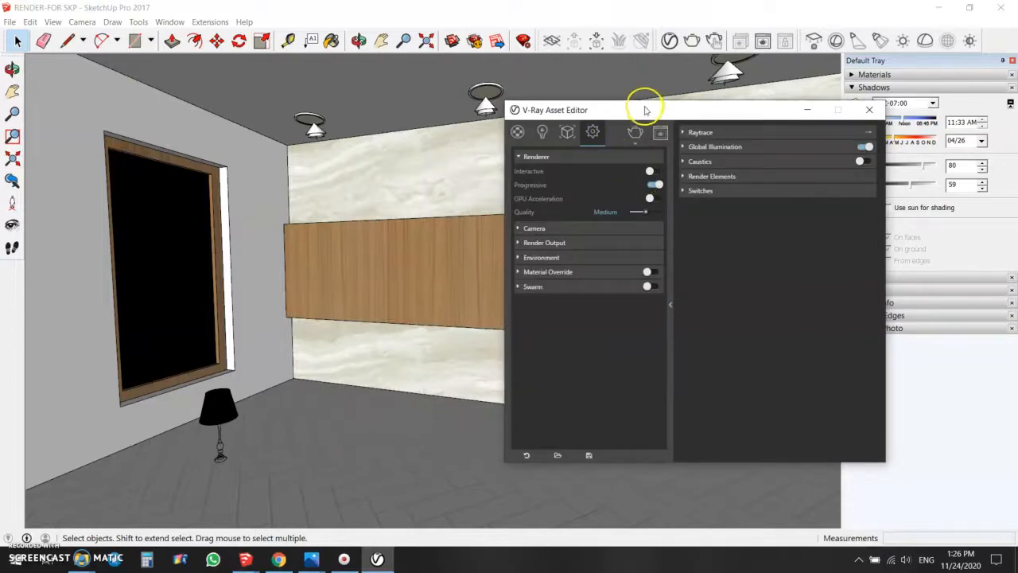
{"action": "left_click_drag", "start_coordinate": [646, 104], "coordinate": [540, 120]}
{"action": "left_click", "coordinate": [524, 201]}
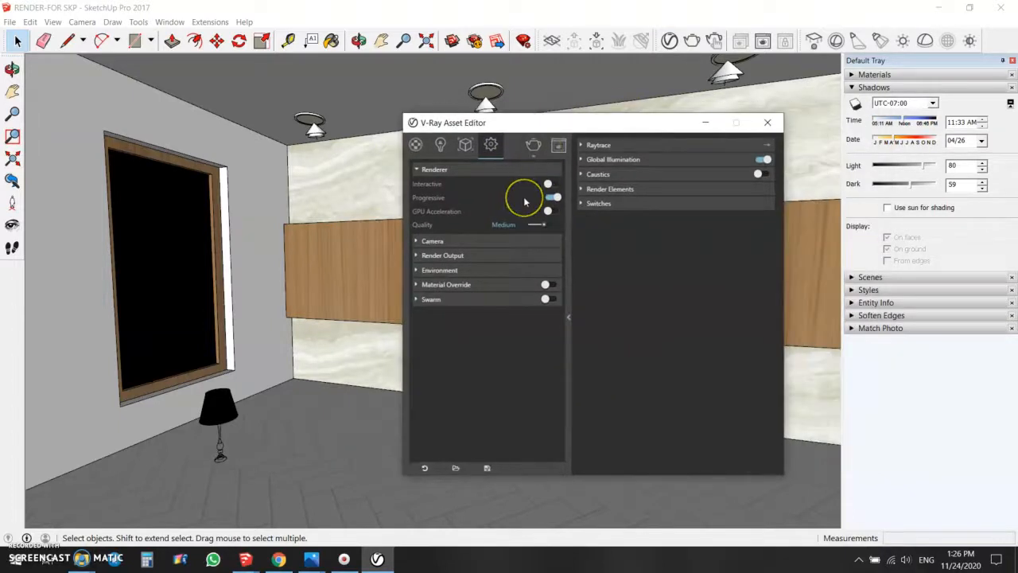
{"action": "left_click", "coordinate": [467, 243]}
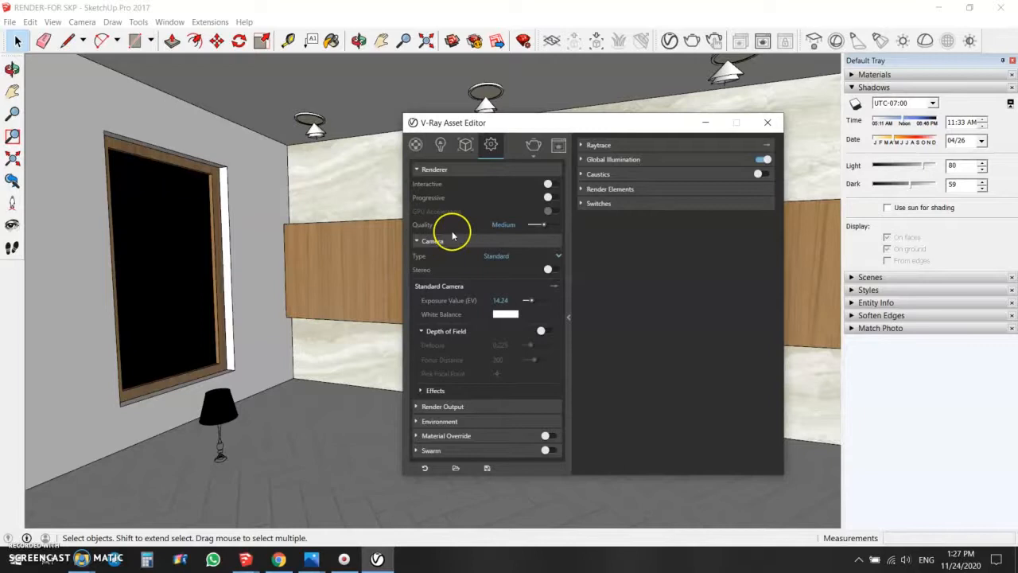
{"action": "left_click", "coordinate": [549, 226]}
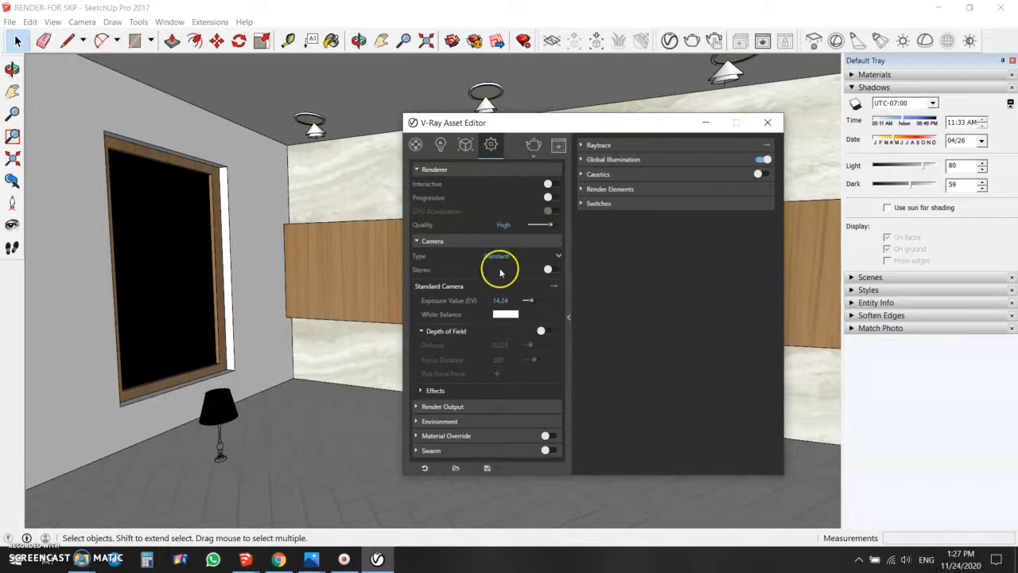
Inspect the vignetting and vertical tilt effects in V-Ray's camera settings and collapse the camera section.
{"action": "left_click", "coordinate": [436, 391]}
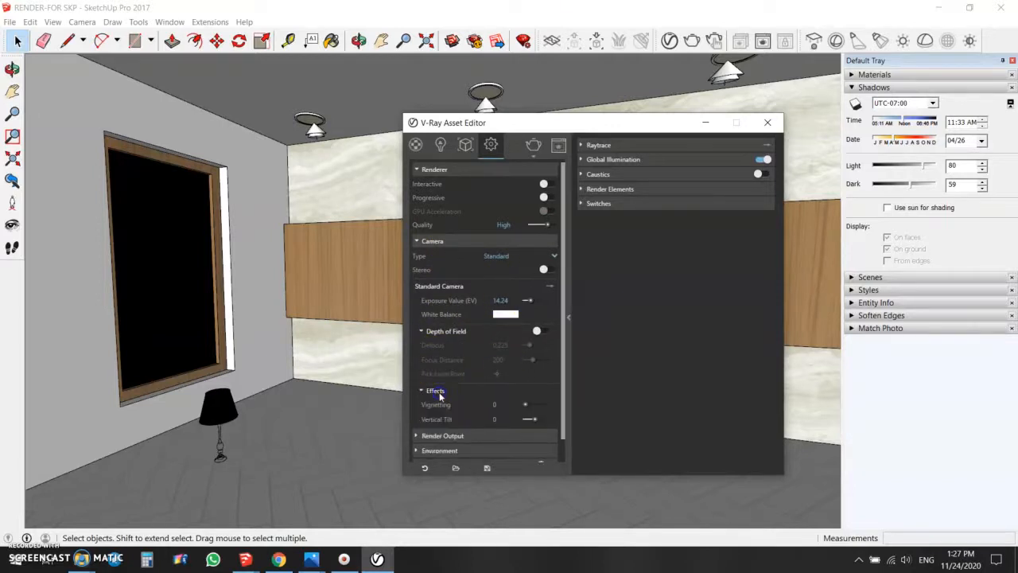
{"action": "left_click", "coordinate": [493, 406]}
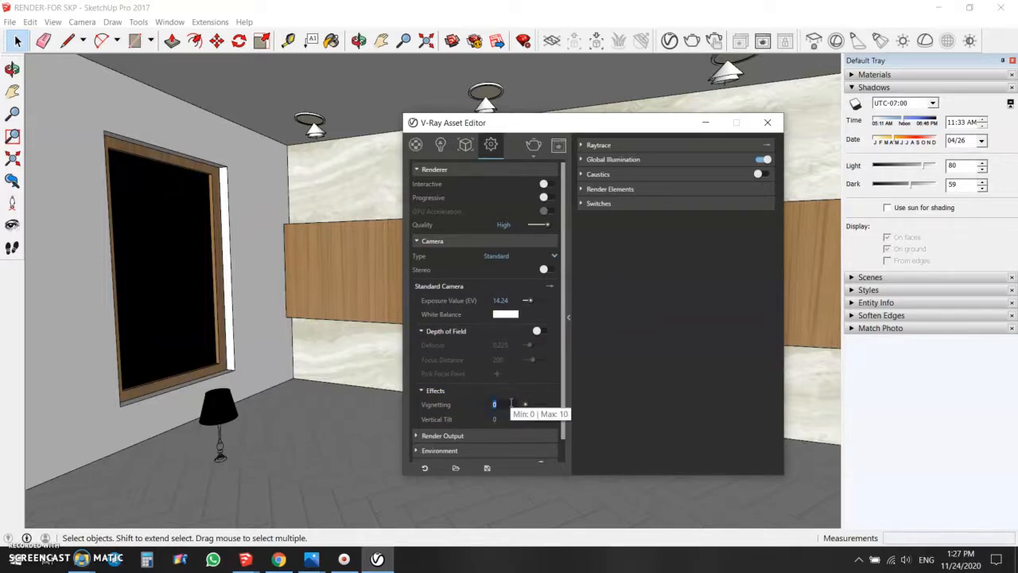
{"action": "left_click", "coordinate": [610, 403]}
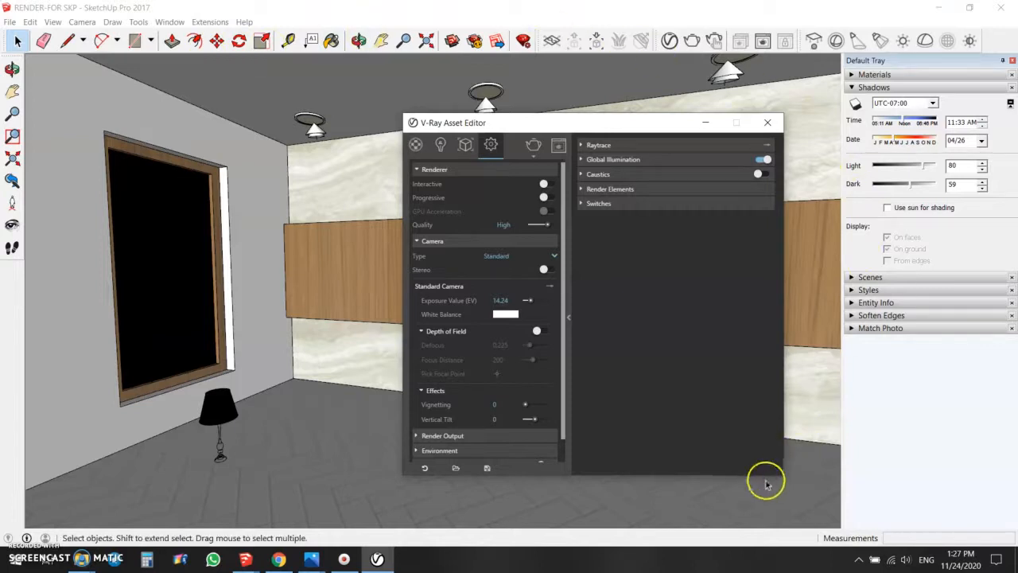
{"action": "left_click", "coordinate": [458, 241]}
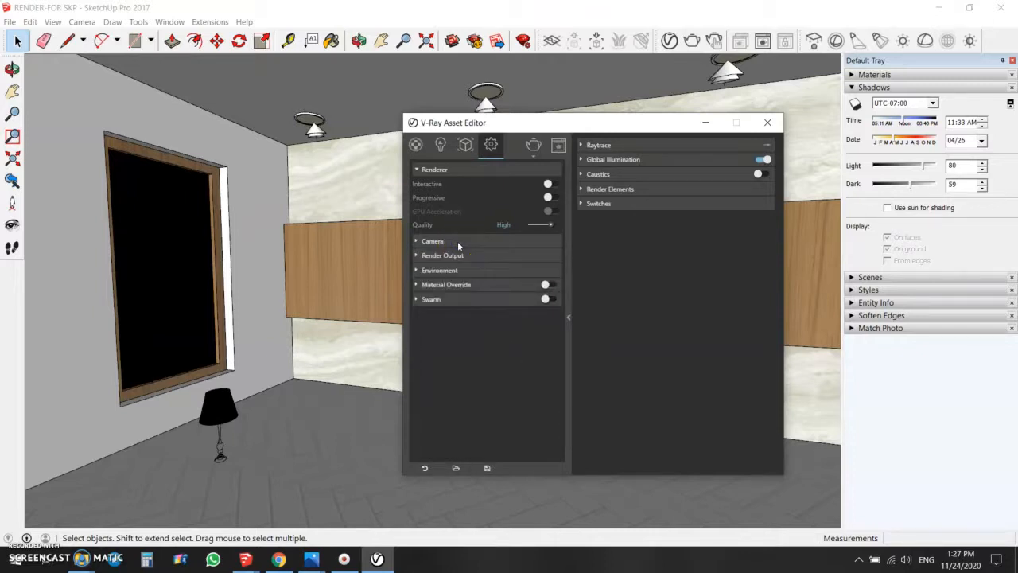
Set the render output width to 2000 pixels with the 16:9 Widescreen aspect ratio.
{"action": "left_click", "coordinate": [476, 255]}
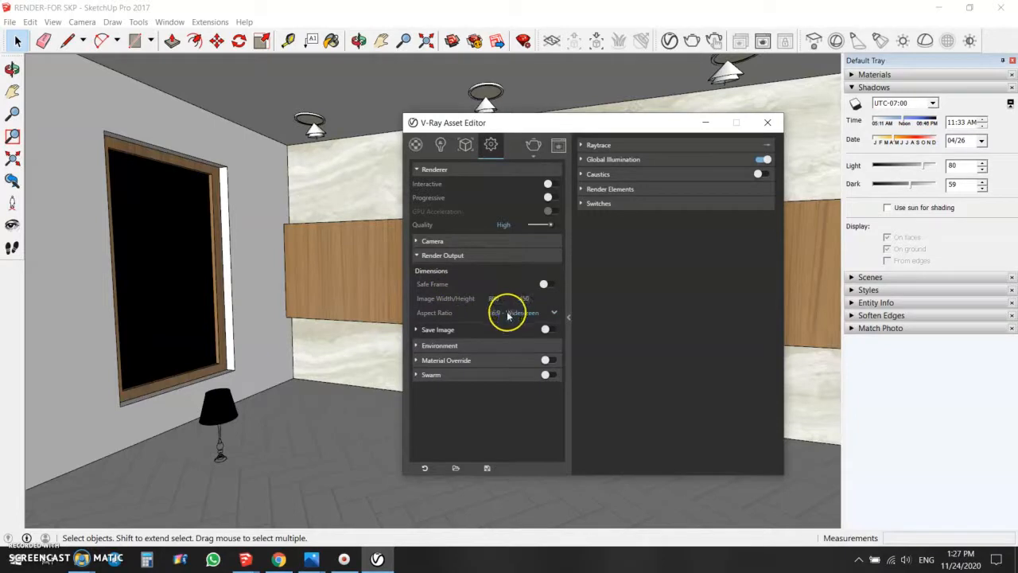
{"action": "left_click", "coordinate": [507, 314]}
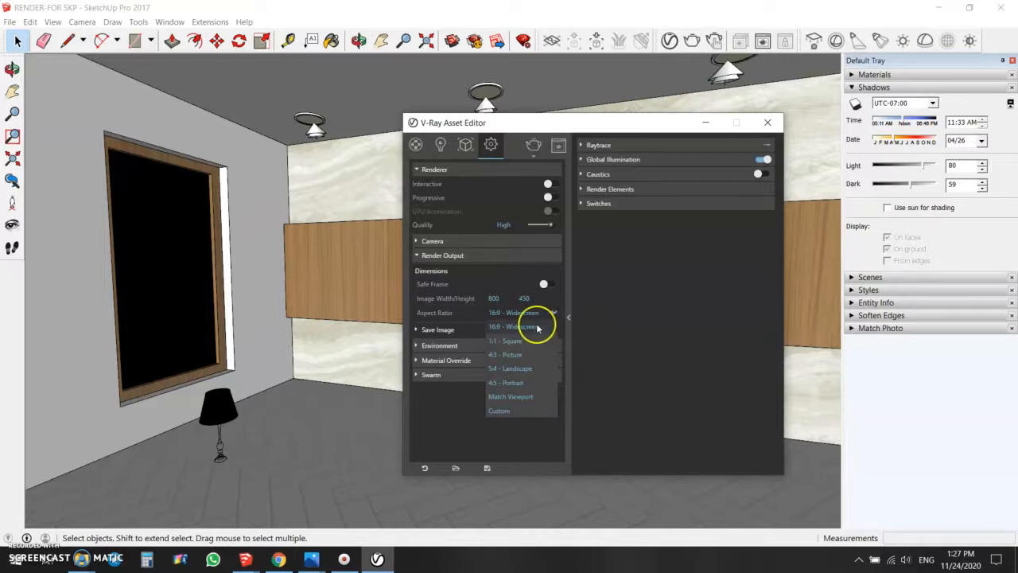
{"action": "left_click", "coordinate": [511, 318]}
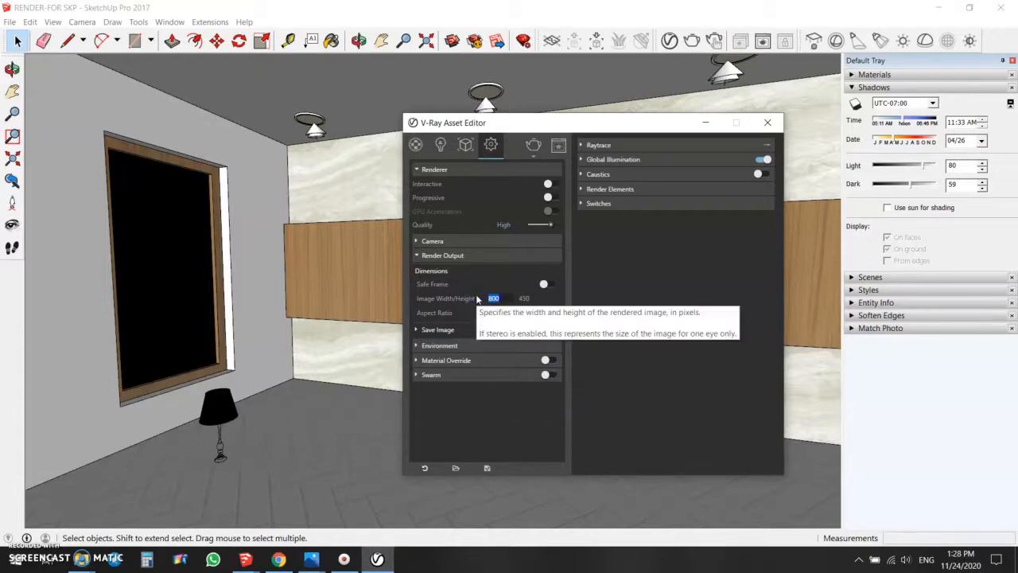
{"action": "left_click", "coordinate": [507, 306]}
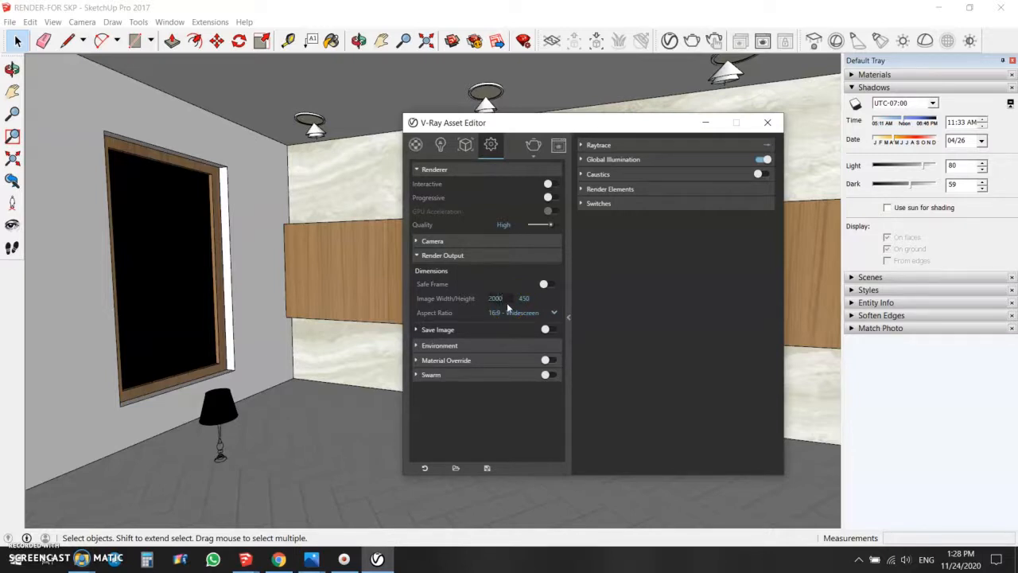
{"action": "left_click", "coordinate": [525, 298]}
{"action": "left_click", "coordinate": [507, 298]}
{"action": "left_click", "coordinate": [487, 255]}
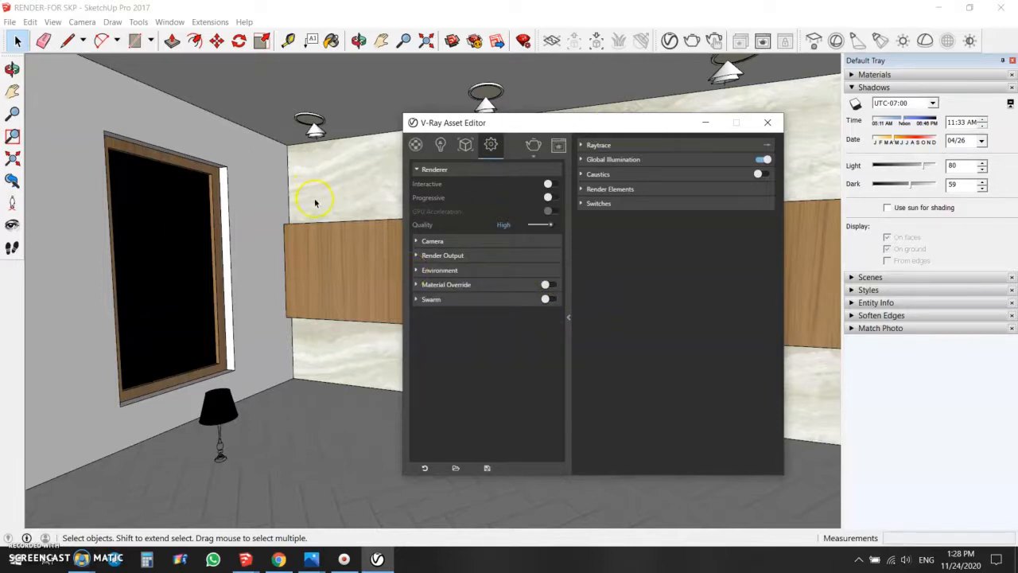
Close the Asset Editor and place a V-Ray spot light on the ceiling between the third and fourth downlights from the window.
{"action": "middle_click_drag", "start_coordinate": [326, 329], "coordinate": [279, 332]}
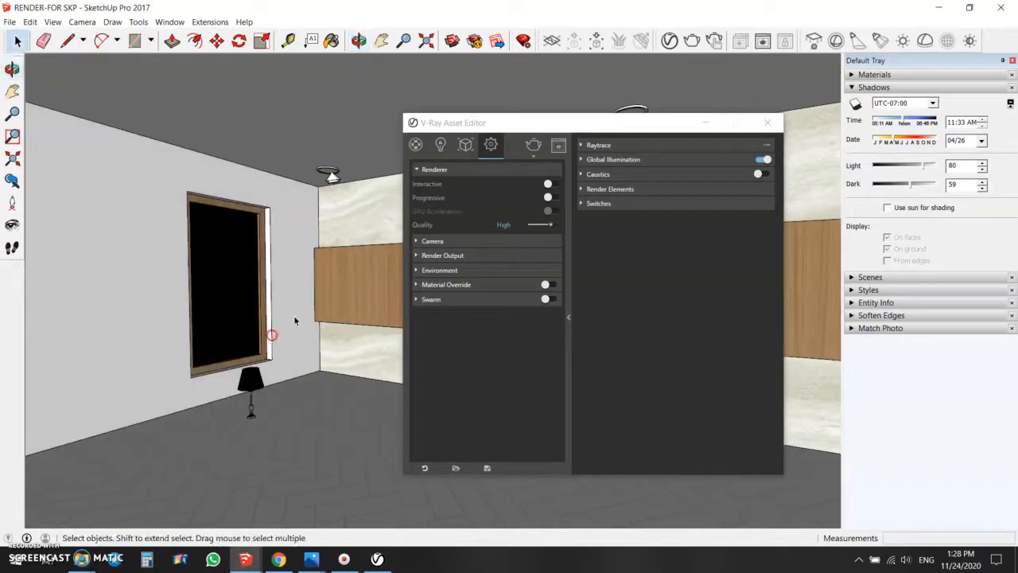
{"action": "left_click", "coordinate": [768, 125]}
{"action": "scroll", "coordinate": [794, 139], "scroll_direction": "up", "scroll_amount": 3}
{"action": "middle_click_drag", "start_coordinate": [459, 271], "coordinate": [664, 254]}
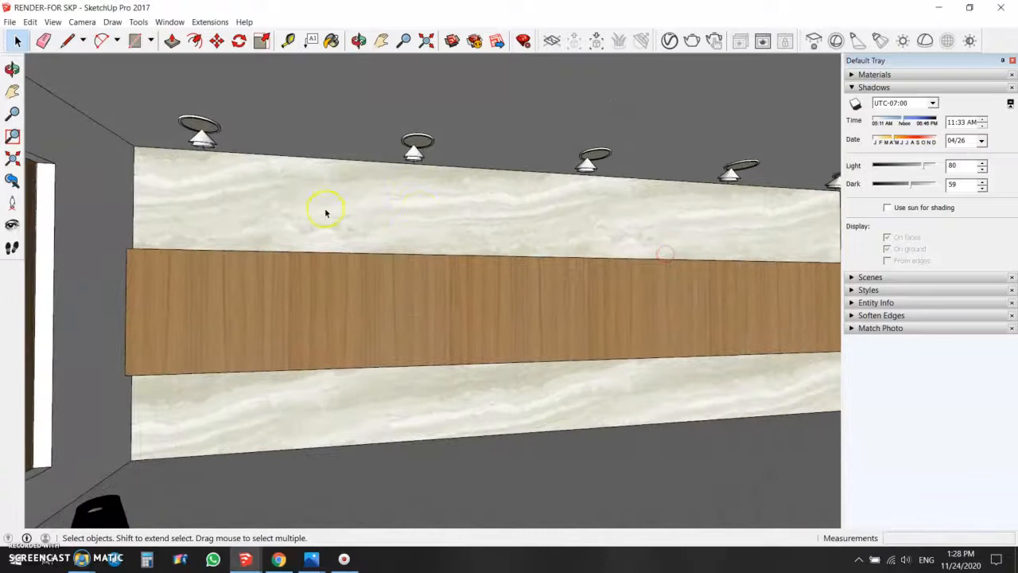
{"action": "scroll", "coordinate": [213, 235], "scroll_direction": "down", "scroll_amount": 2}
{"action": "middle_click_drag", "start_coordinate": [469, 303], "coordinate": [514, 307]}
{"action": "scroll", "coordinate": [457, 288], "scroll_direction": "down", "scroll_amount": 1}
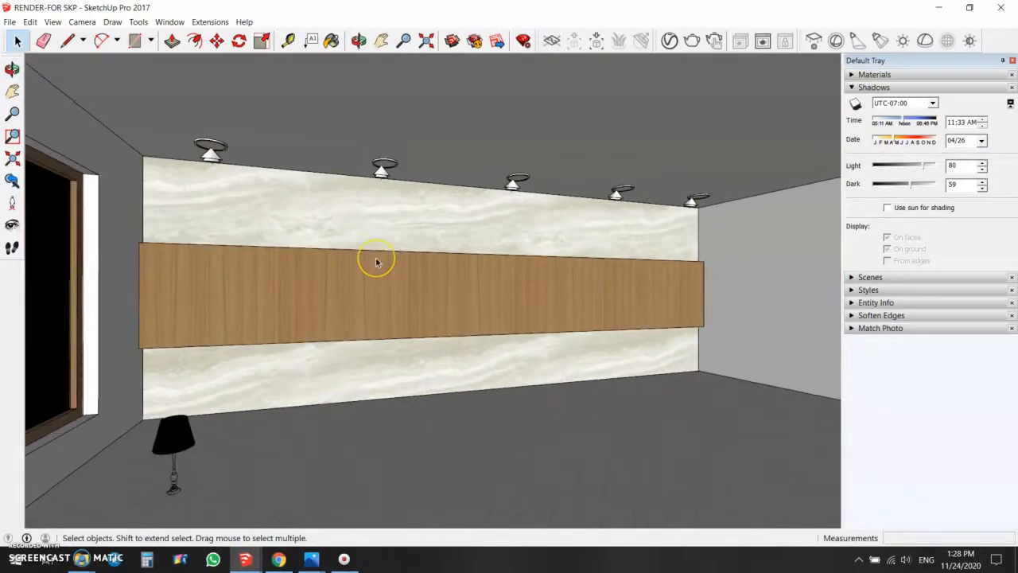
{"action": "scroll", "coordinate": [557, 326], "scroll_direction": "up", "scroll_amount": 1}
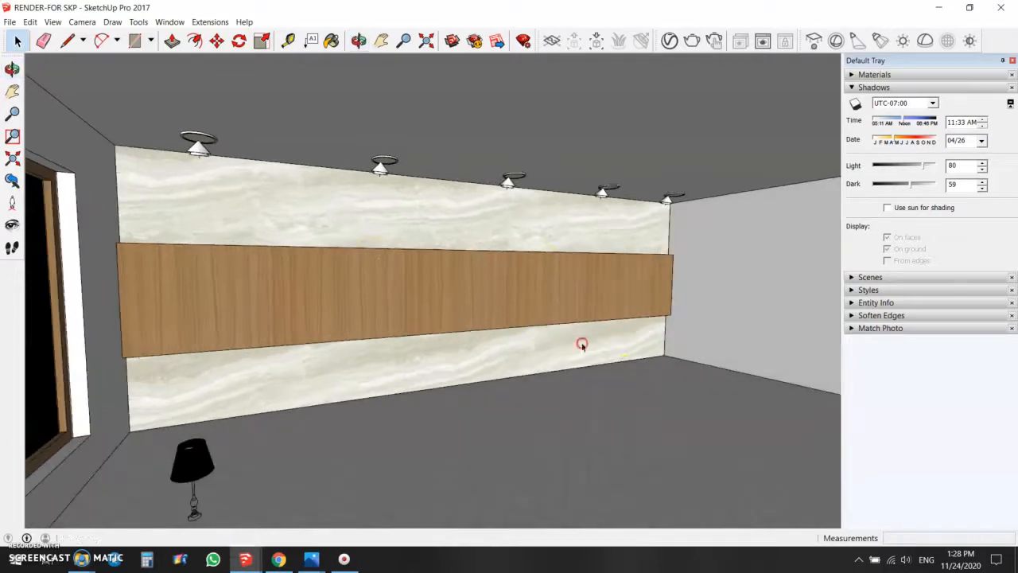
{"action": "scroll", "coordinate": [625, 375], "scroll_direction": "up", "scroll_amount": 1}
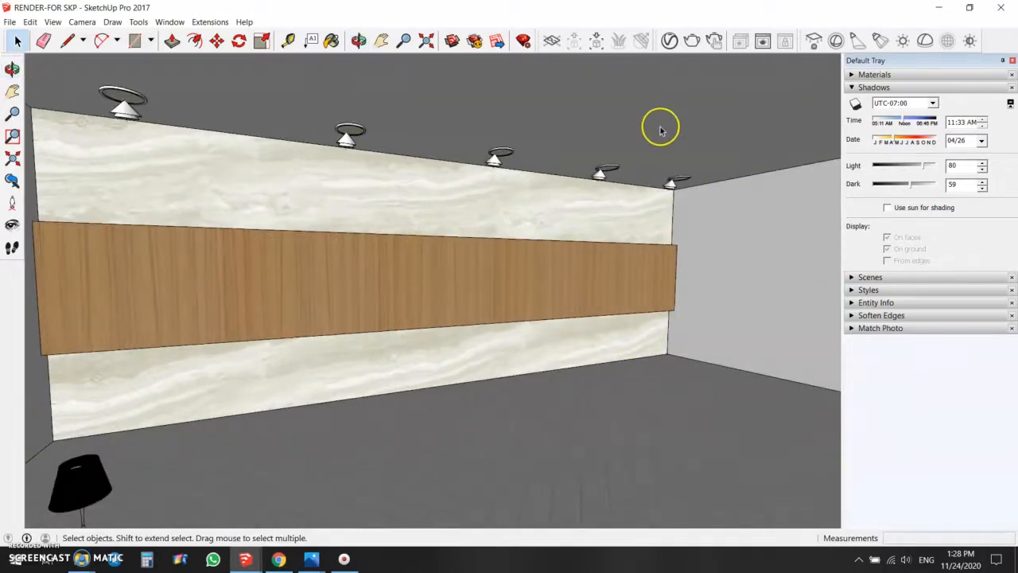
{"action": "left_click", "coordinate": [860, 44]}
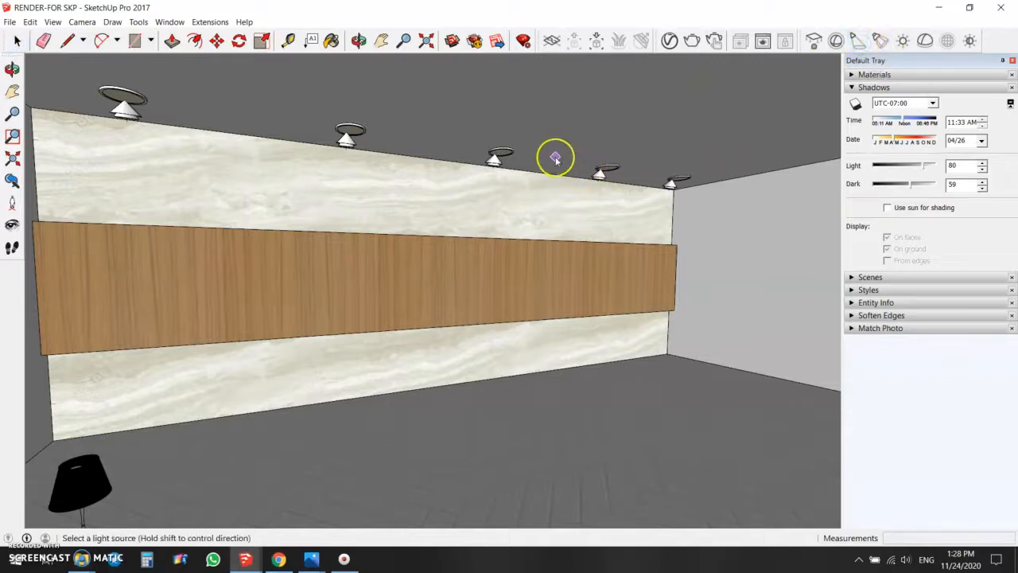
{"action": "left_click_drag", "start_coordinate": [561, 178], "coordinate": [586, 185]}
{"action": "left_click", "coordinate": [17, 42]}
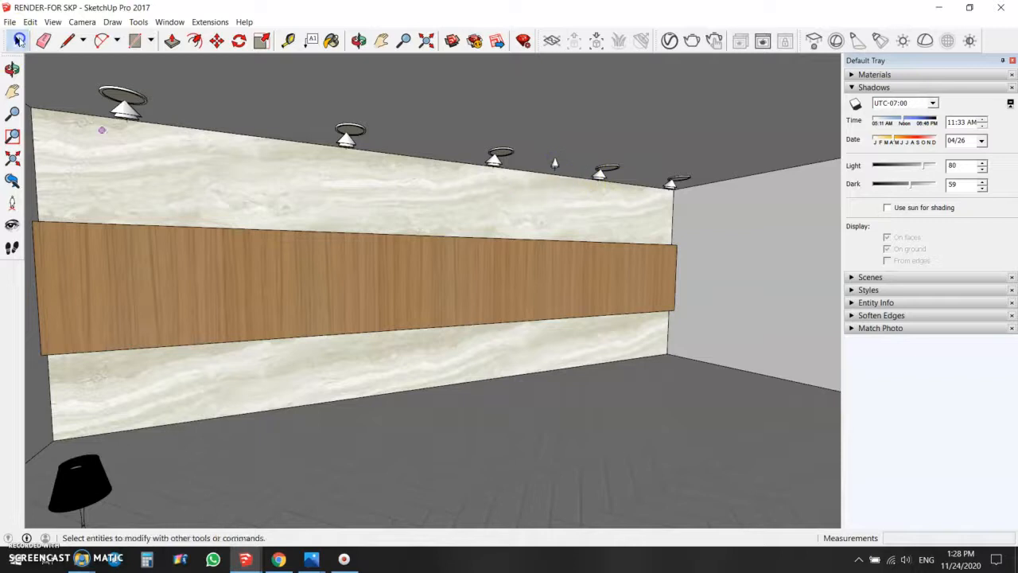
Set the V-Ray Spot Light's intensity to 300 in the Asset Editor, keeping its units at Default (Scalar).
{"action": "scroll", "coordinate": [654, 194], "scroll_direction": "up", "scroll_amount": 5}
{"action": "left_click", "coordinate": [672, 39]}
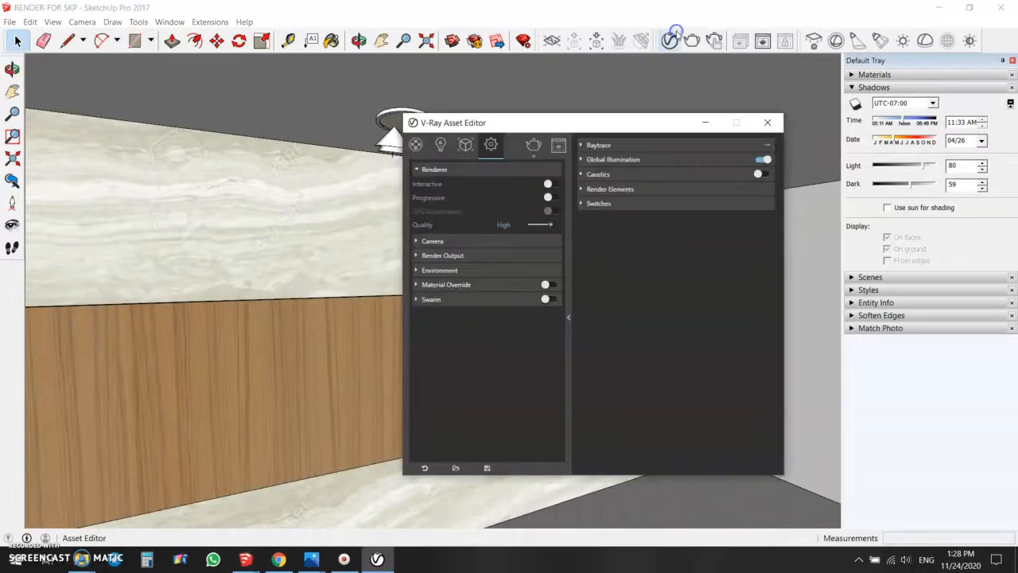
{"action": "left_click", "coordinate": [441, 144]}
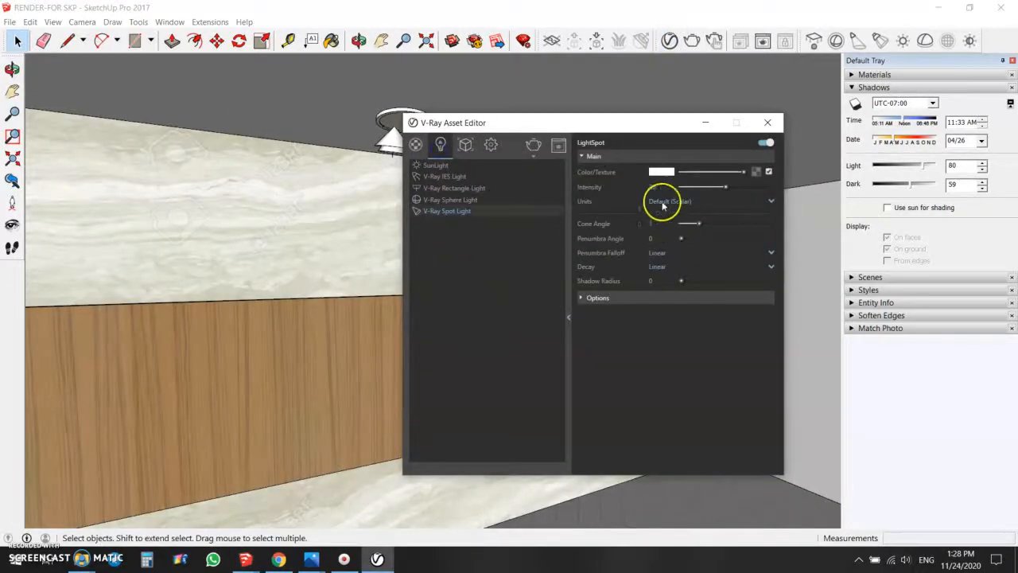
{"action": "left_click", "coordinate": [732, 232]}
{"action": "left_click_drag", "start_coordinate": [619, 127], "coordinate": [279, 123]}
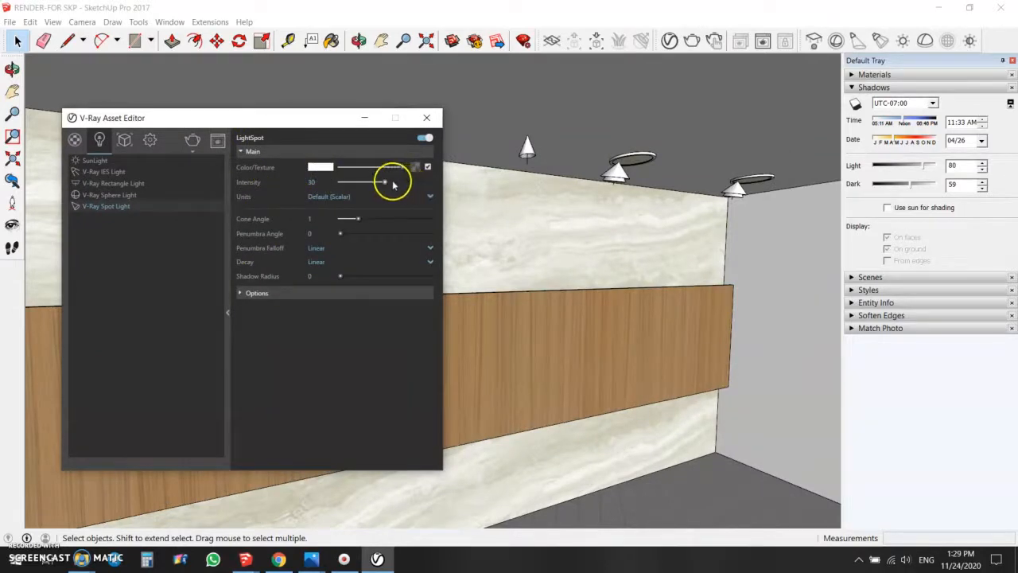
{"action": "double_click", "coordinate": [313, 183]}
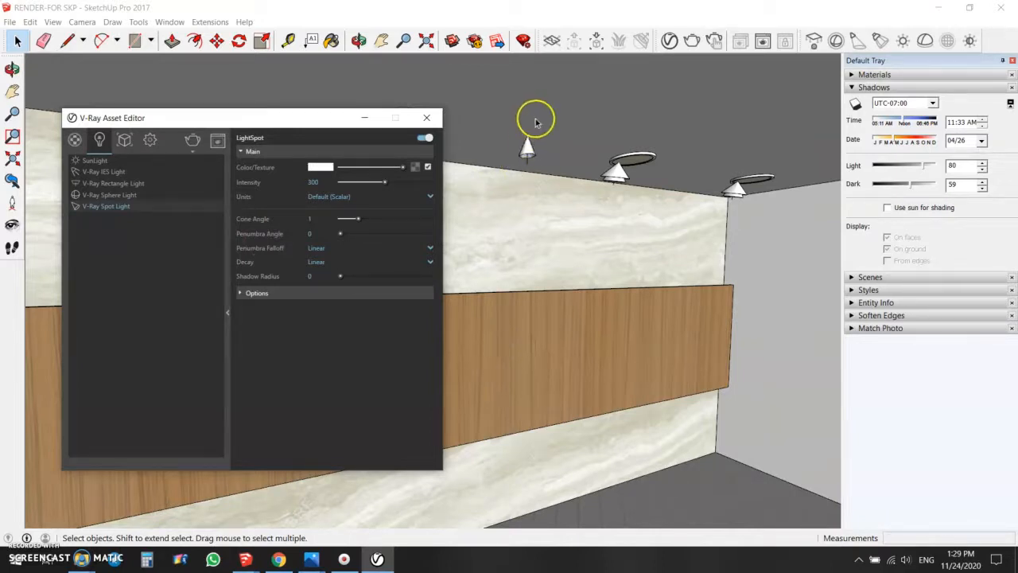
Run a test render of the view and examine the spot light's effect in the V-Ray frame buffer.
{"action": "left_click", "coordinate": [191, 141]}
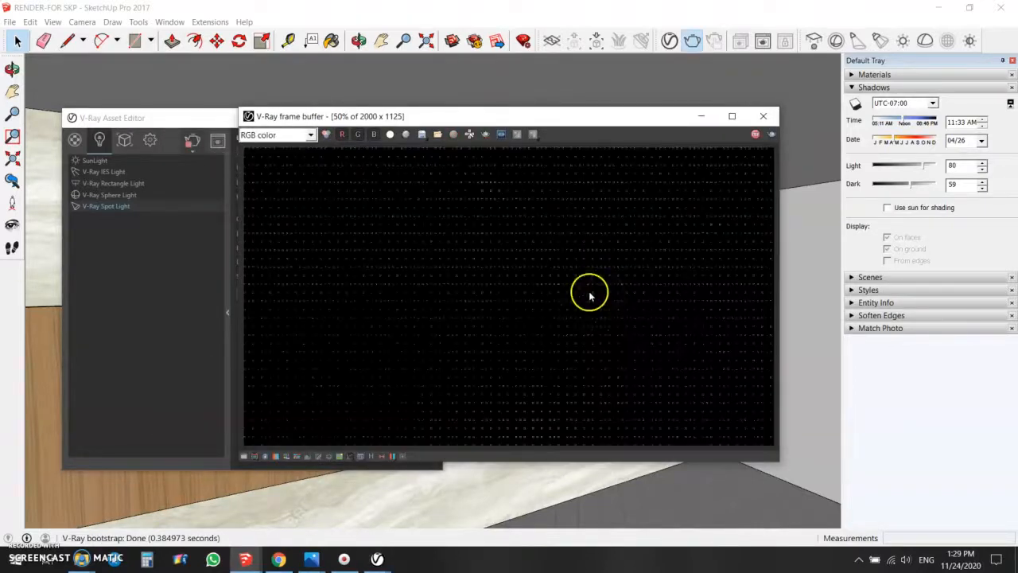
{"action": "scroll", "coordinate": [534, 296], "scroll_direction": "down", "scroll_amount": 1}
{"action": "left_click", "coordinate": [541, 287]}
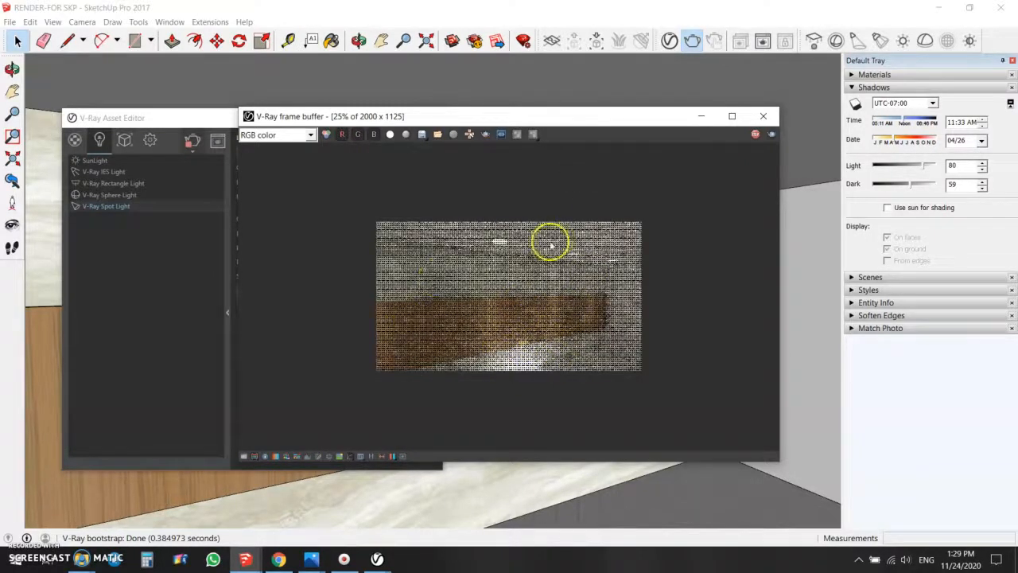
{"action": "left_click", "coordinate": [216, 140]}
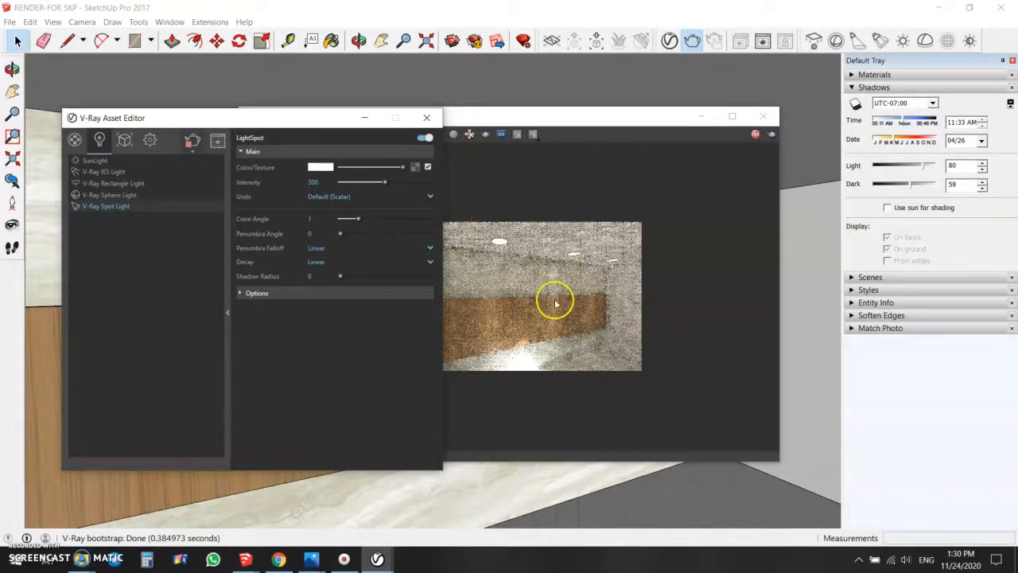
{"action": "left_click_drag", "start_coordinate": [588, 117], "coordinate": [671, 100]}
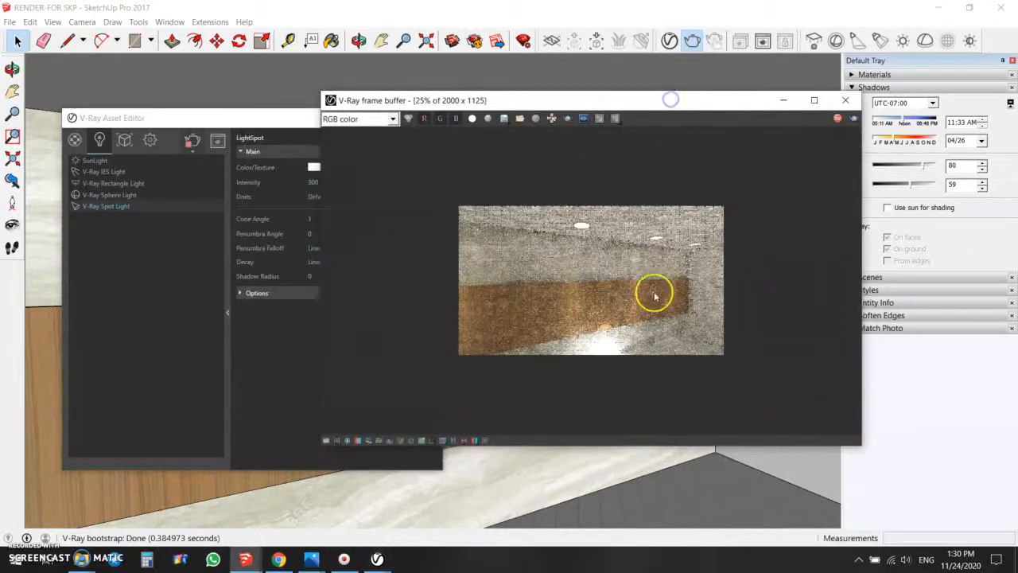
{"action": "scroll", "coordinate": [564, 271], "scroll_direction": "up", "scroll_amount": 1}
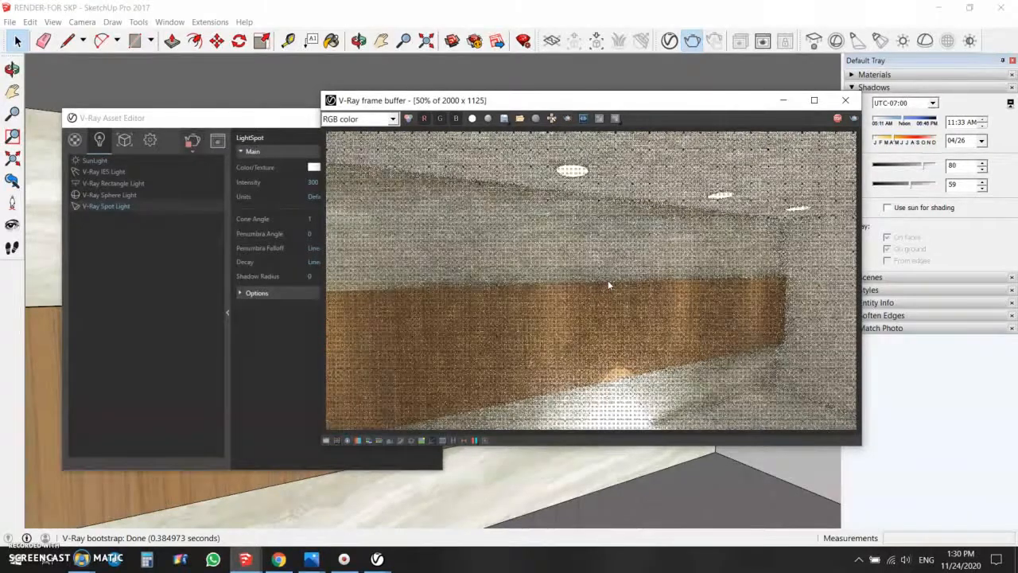
Stop the test render and close the V-Ray frame buffer.
{"action": "left_click", "coordinate": [290, 124]}
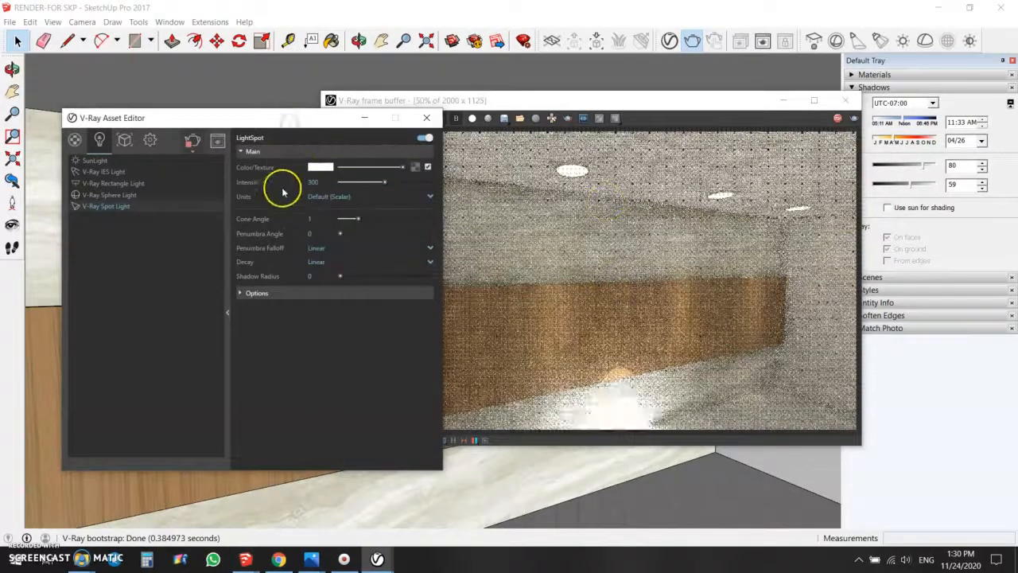
{"action": "left_click", "coordinate": [834, 120]}
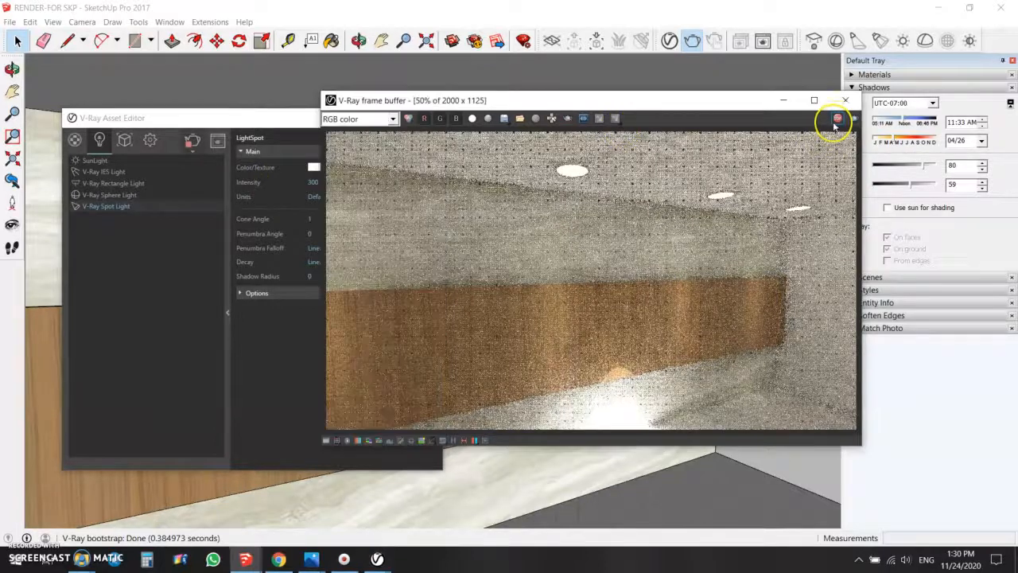
{"action": "left_click", "coordinate": [845, 101]}
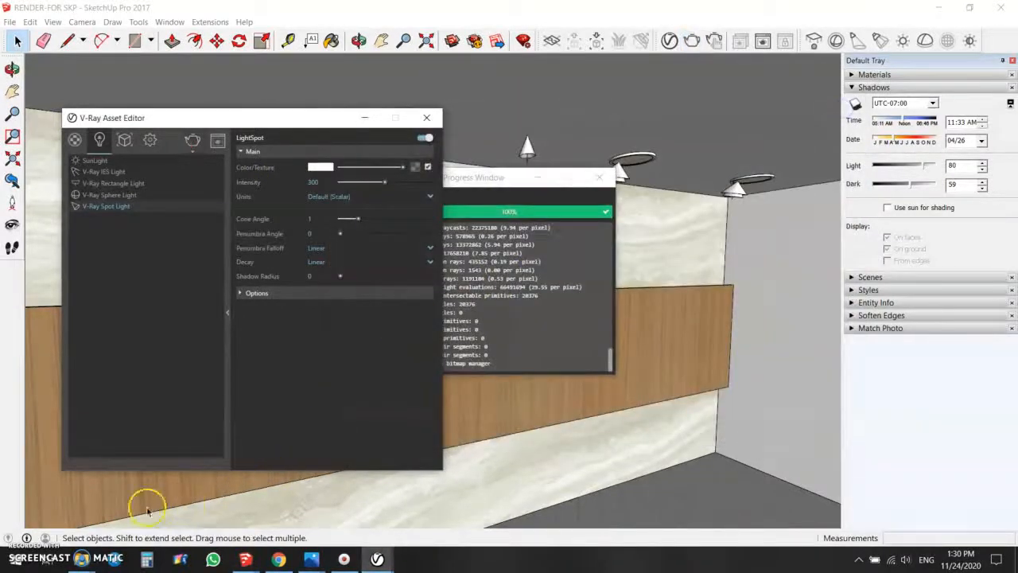